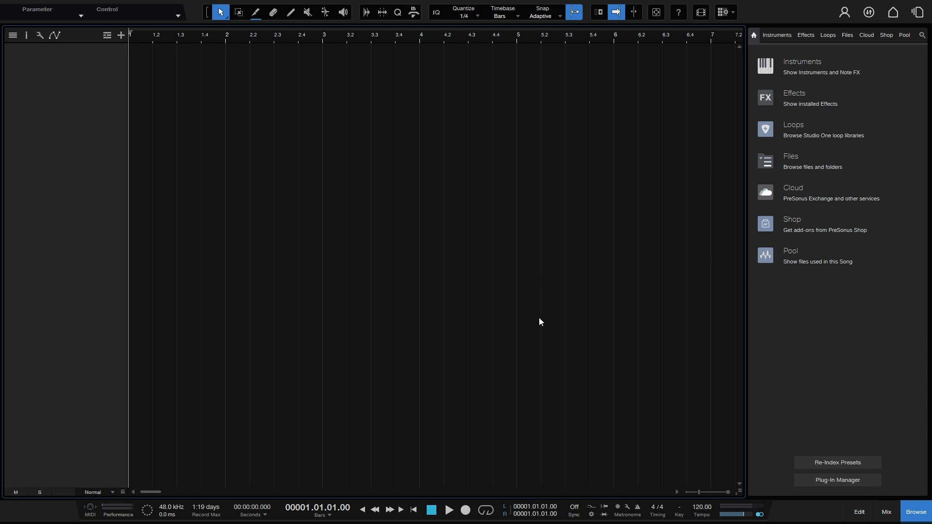
# Add the Daughter Blu Verse 1.wav drum loop at bar 1 on a new track and enlarge the track height to X-Large
pyautogui.click(827, 34)
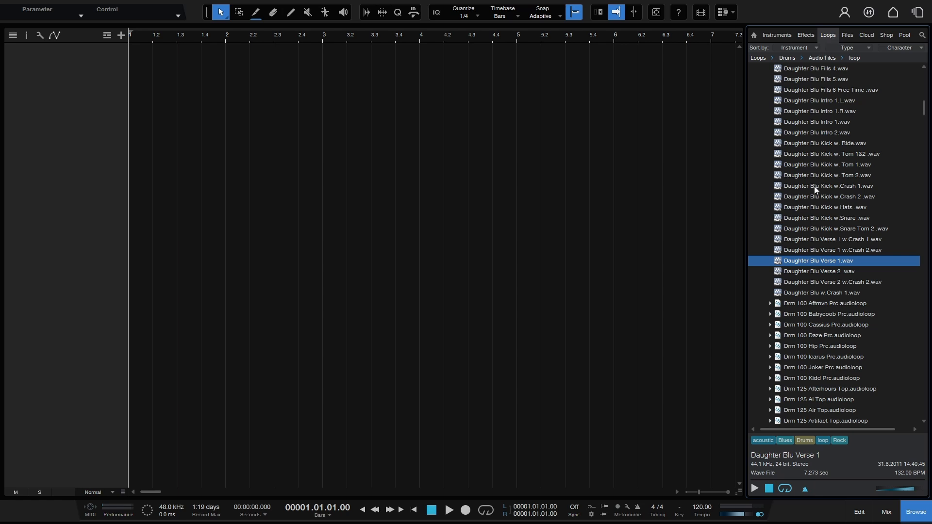
pyautogui.moveTo(817, 262); pyautogui.dragTo(165, 121)
pyautogui.moveTo(338, 63); pyautogui.dragTo(283, 62)
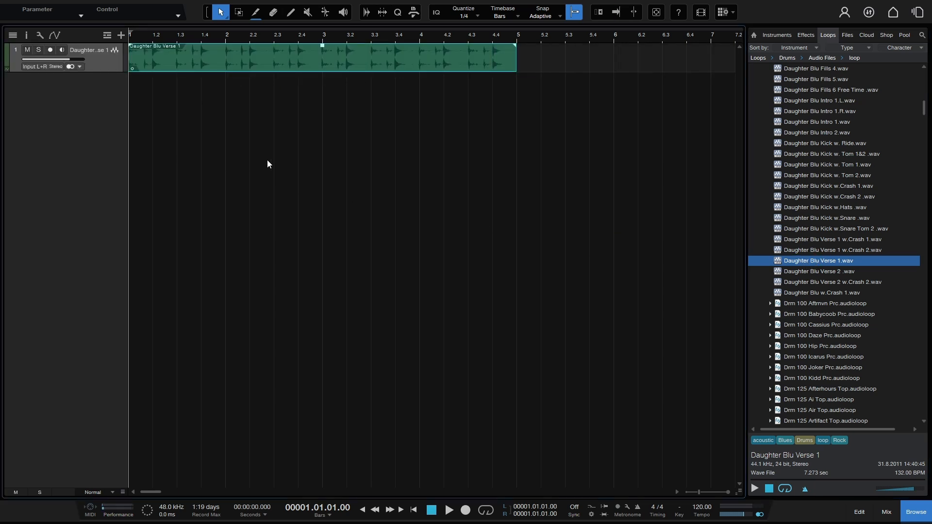
pyautogui.scroll(10, 267, 164)
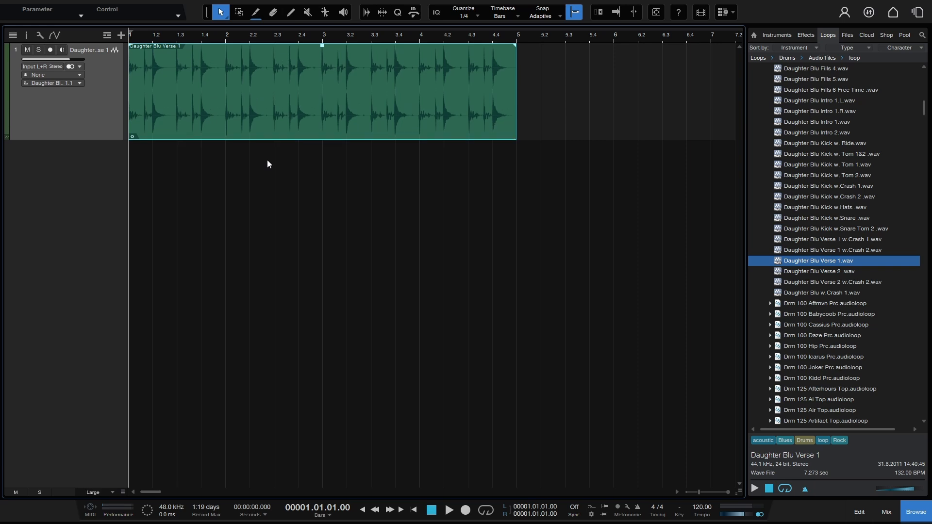
pyautogui.scroll(6, 267, 160)
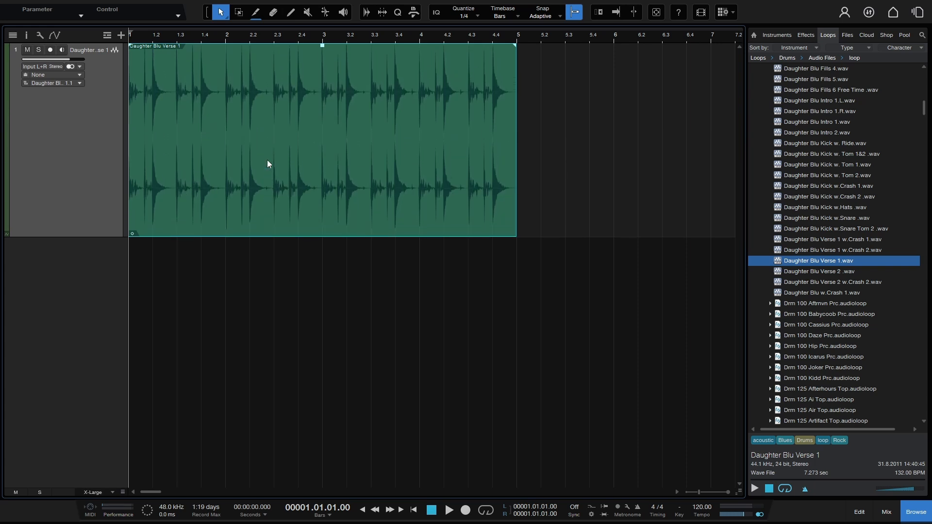
pyautogui.click(315, 367)
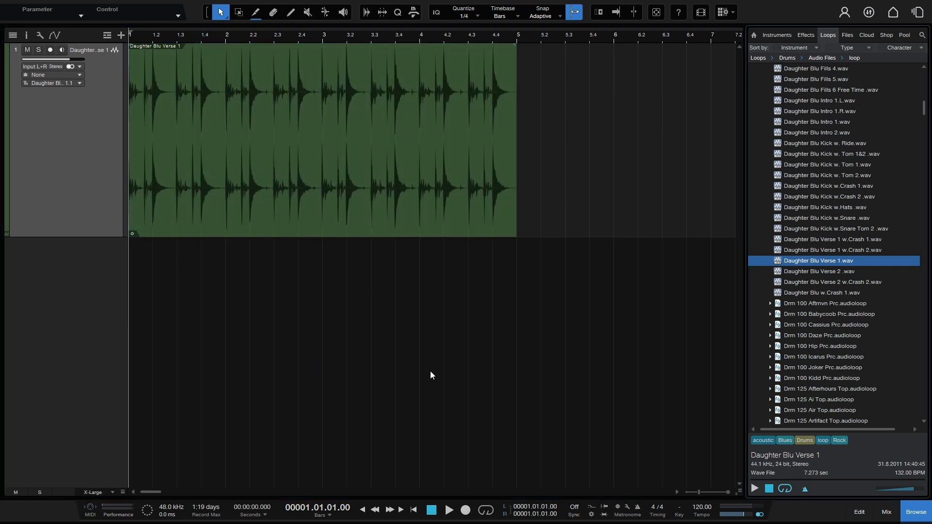
# Examine the tempo and audio-stretching settings for a new song, cancel its creation, and return to the open song
pyautogui.click(892, 13)
pyautogui.click(196, 75)
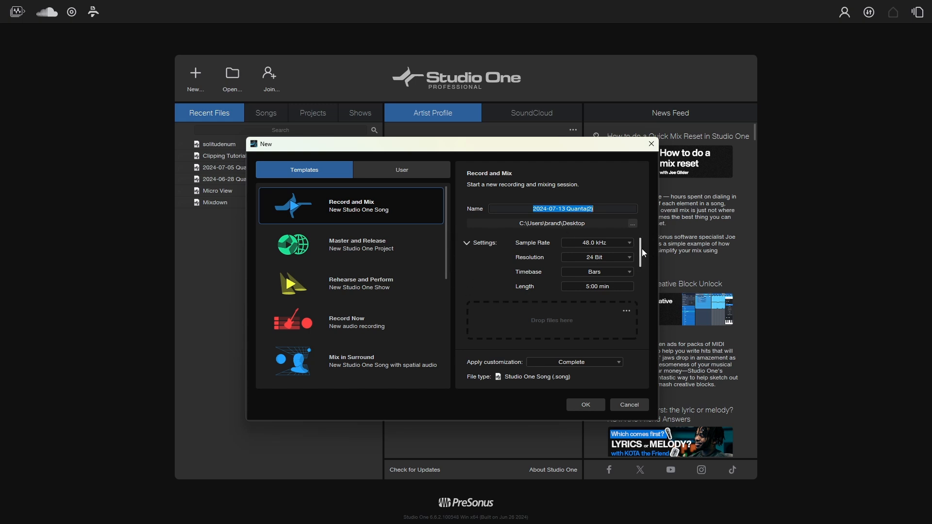
pyautogui.scroll(-3, 642, 249)
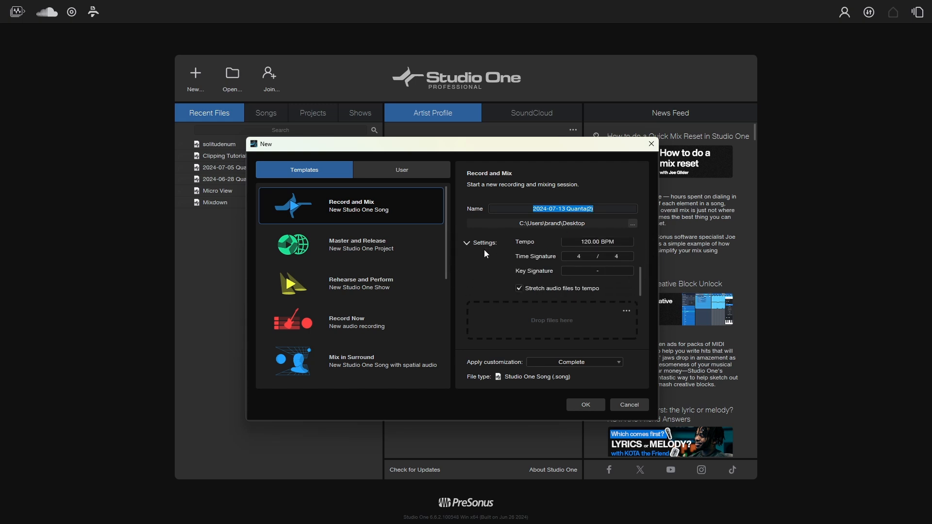
pyautogui.click(467, 243)
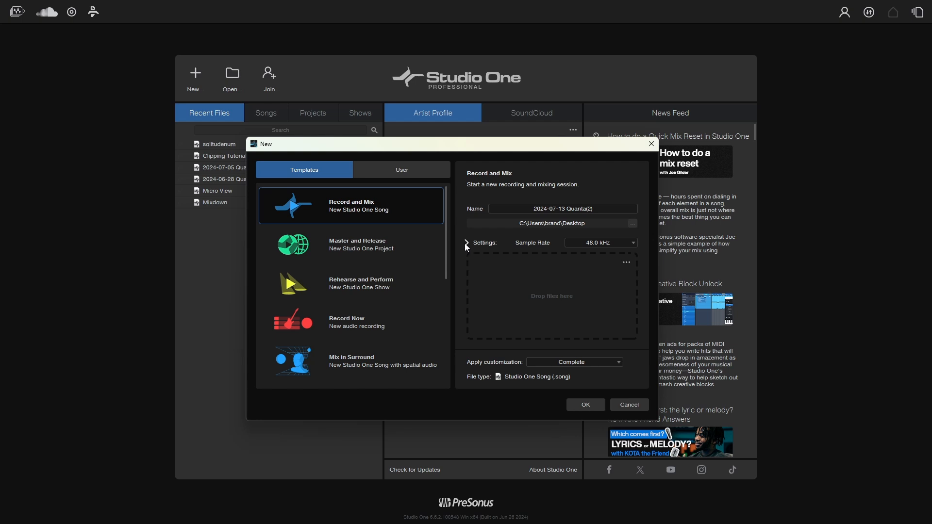
pyautogui.click(465, 243)
pyautogui.moveTo(640, 276)
pyautogui.mouseDown()
pyautogui.moveTo(640, 268)
pyautogui.moveTo(638, 286)
pyautogui.mouseUp()
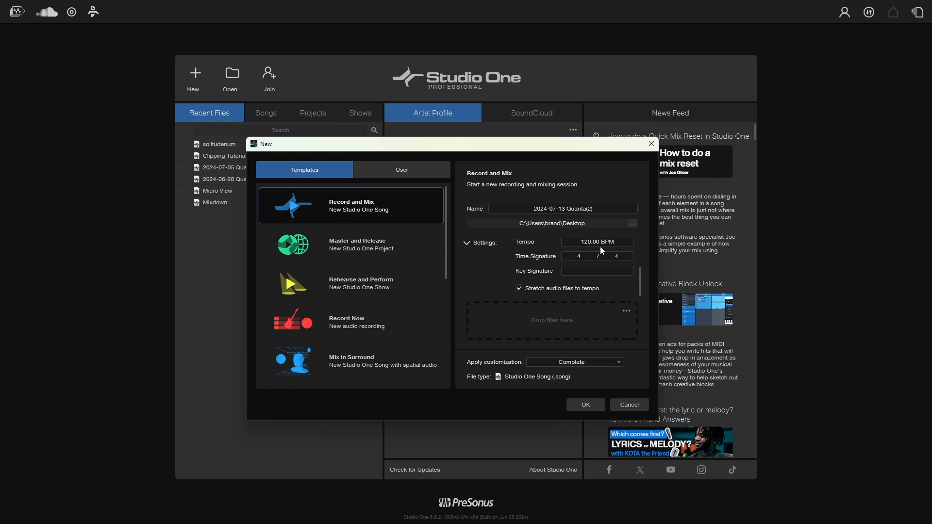
pyautogui.click(635, 406)
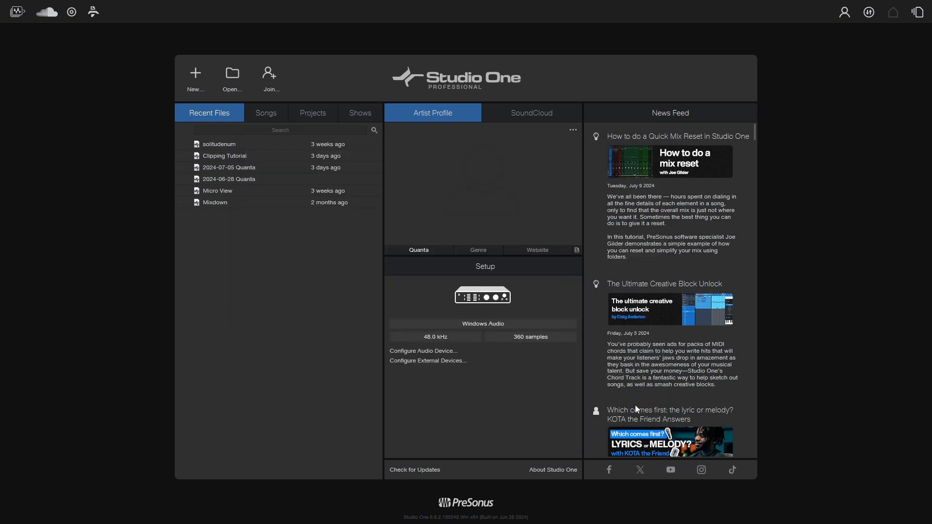
pyautogui.click(917, 13)
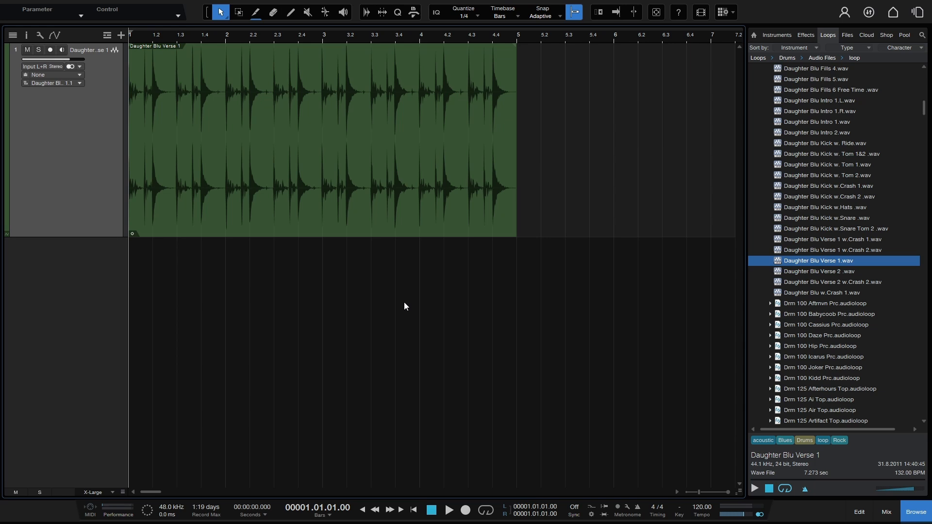
# Show the track inspector, hide the browser, and lower the song tempo to 81 BPM
pyautogui.click(26, 35)
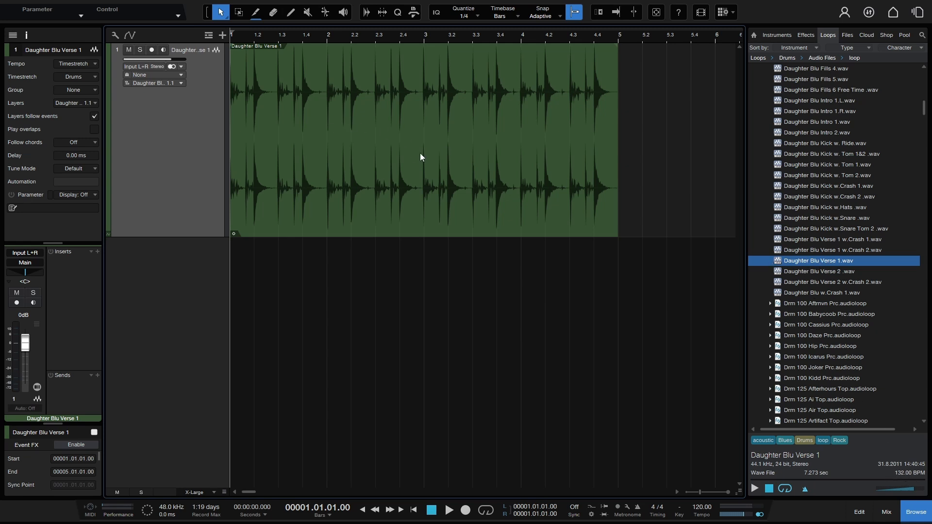
pyautogui.click(916, 512)
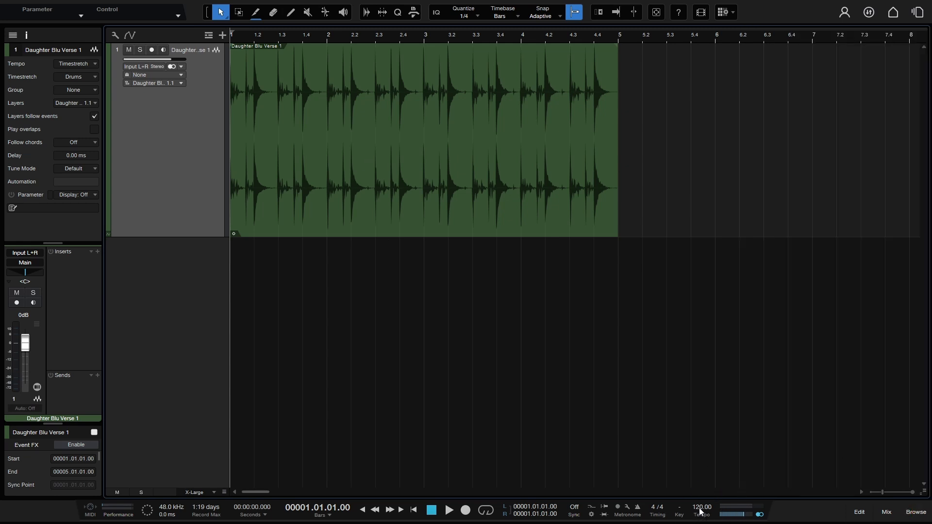
pyautogui.moveTo(701, 506); pyautogui.dragTo(712, 472)
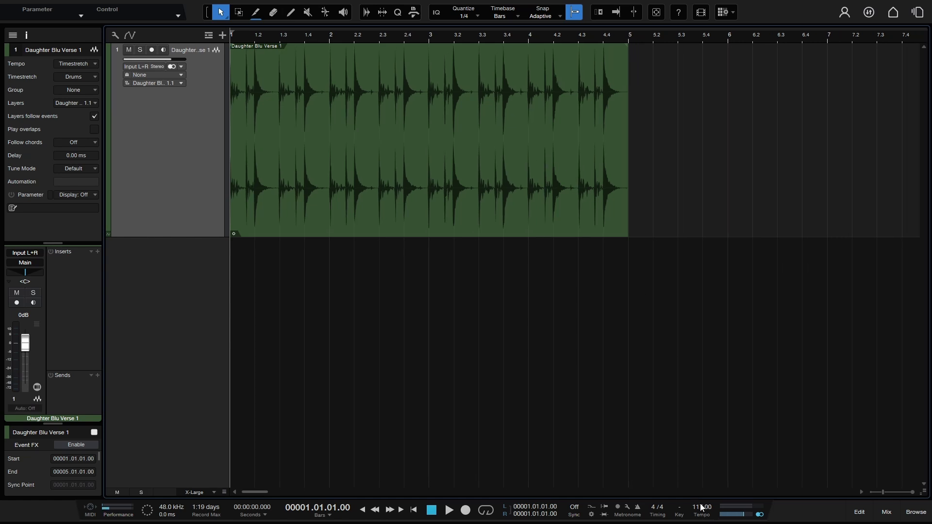
pyautogui.moveTo(701, 506); pyautogui.dragTo(701, 513)
pyautogui.scroll(-20, 700, 513)
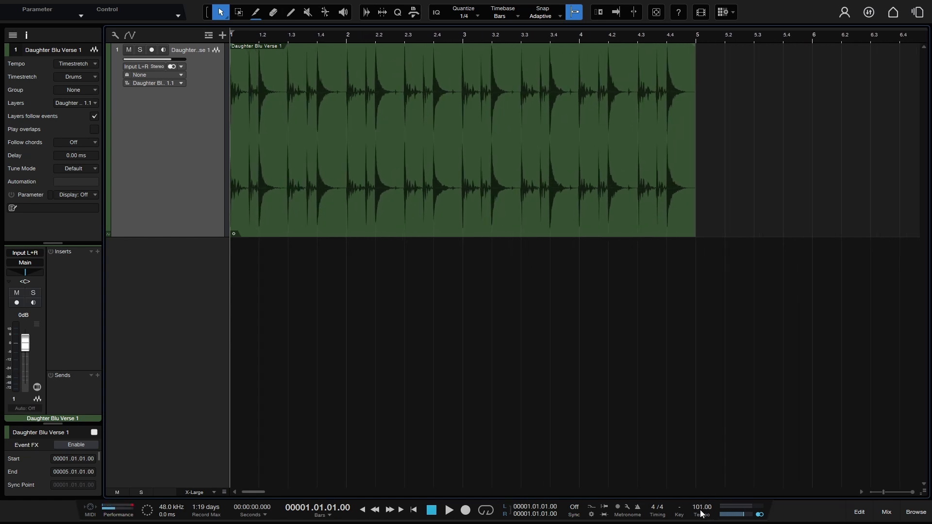
pyautogui.scroll(-5, 700, 513)
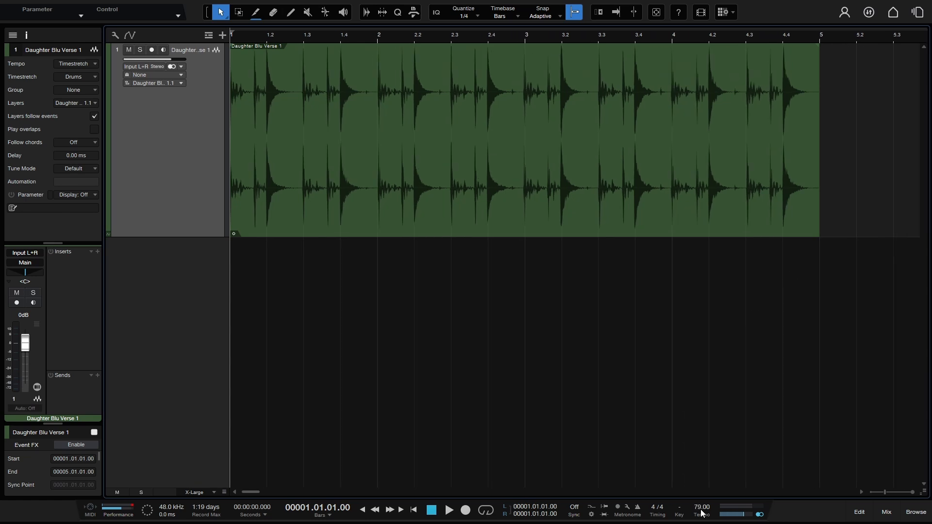
pyautogui.scroll(3, 701, 513)
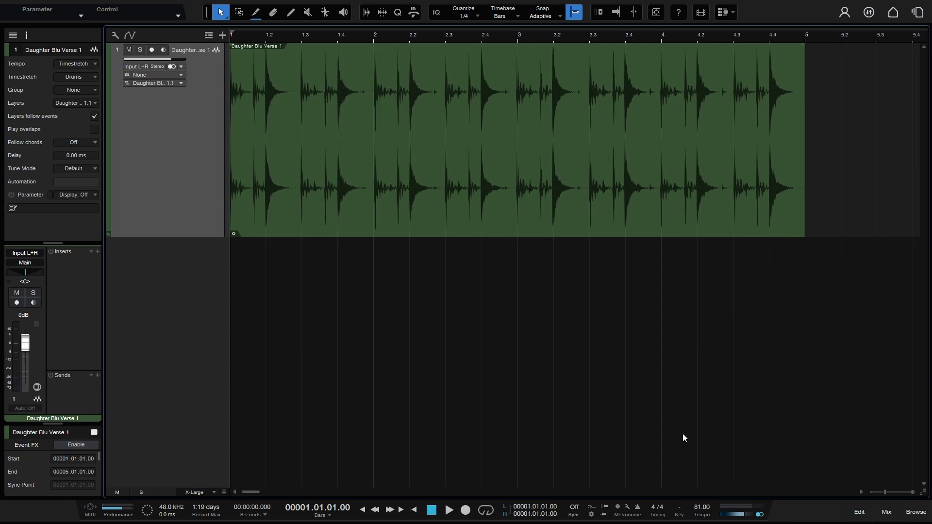
# Try the drum track's Don't follow tempo mode, and switch it back to Timestretch
pyautogui.click(85, 63)
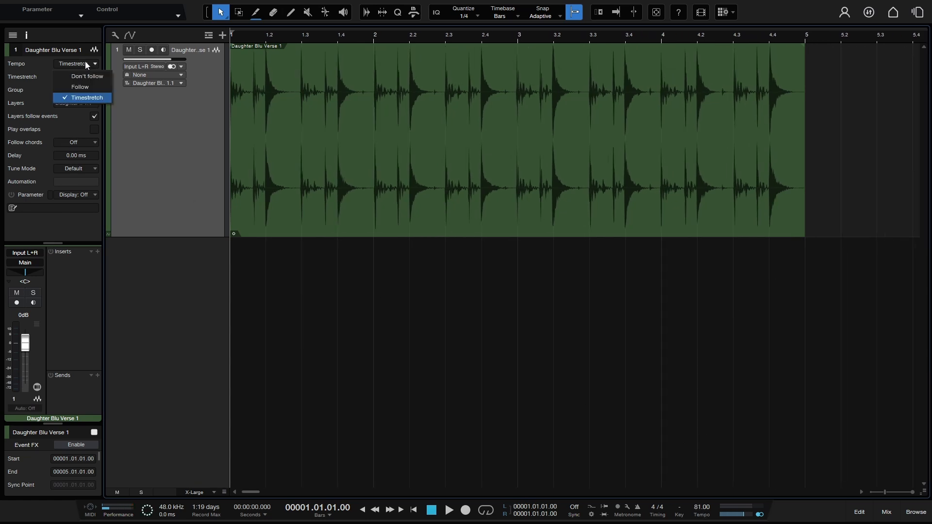
pyautogui.click(95, 79)
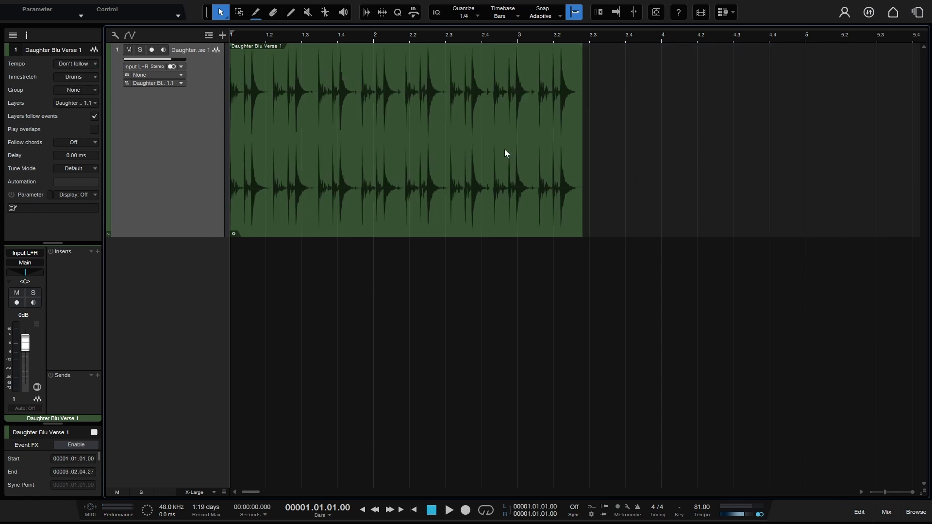
pyautogui.click(80, 63)
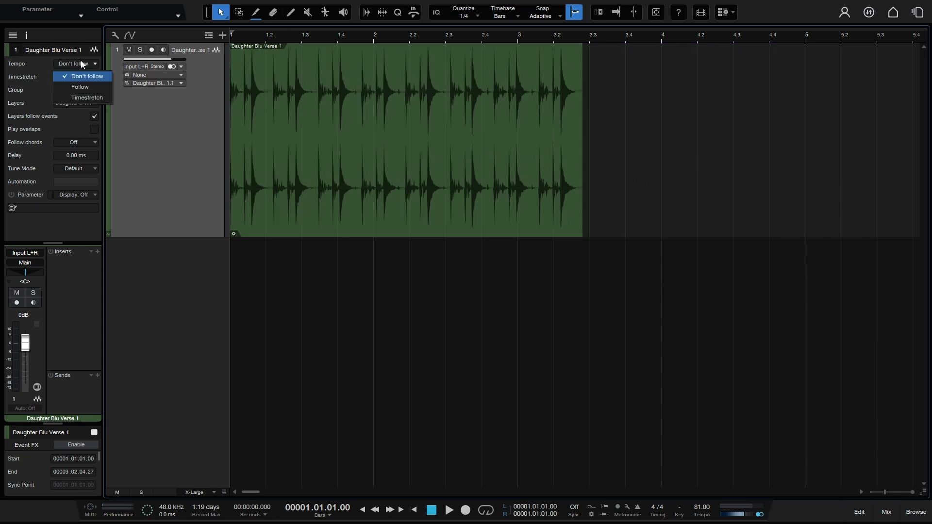
pyautogui.click(85, 97)
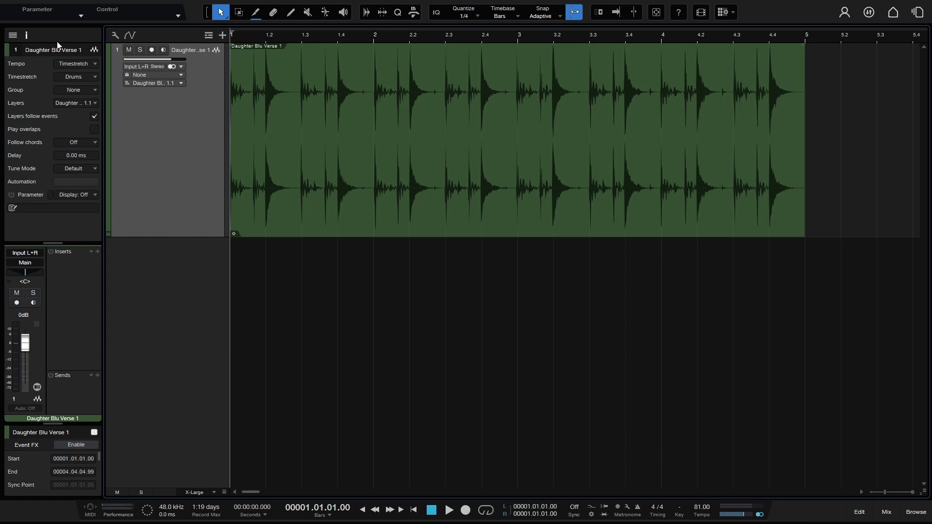
# Hide the track inspector and set the song tempo to 120 BPM
pyautogui.click(31, 37)
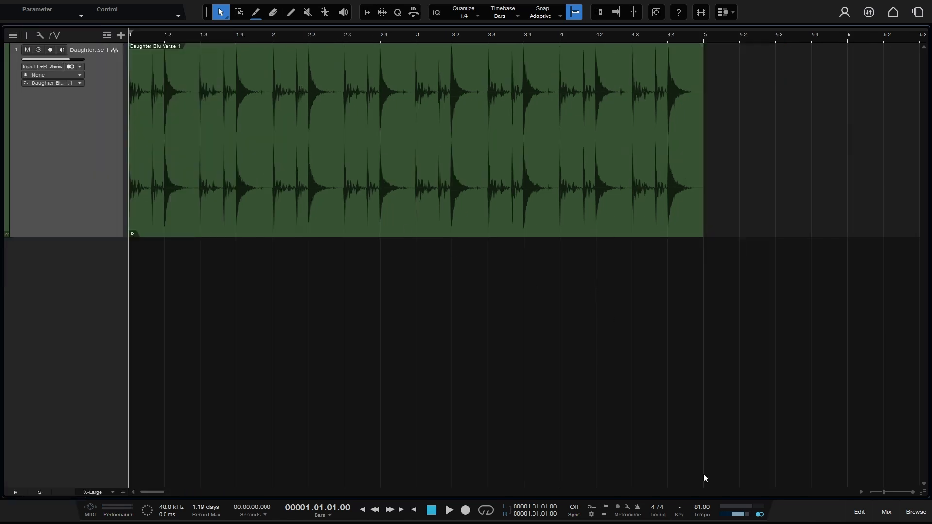
pyautogui.doubleClick(702, 507)
pyautogui.write('120')
pyautogui.press('Return')
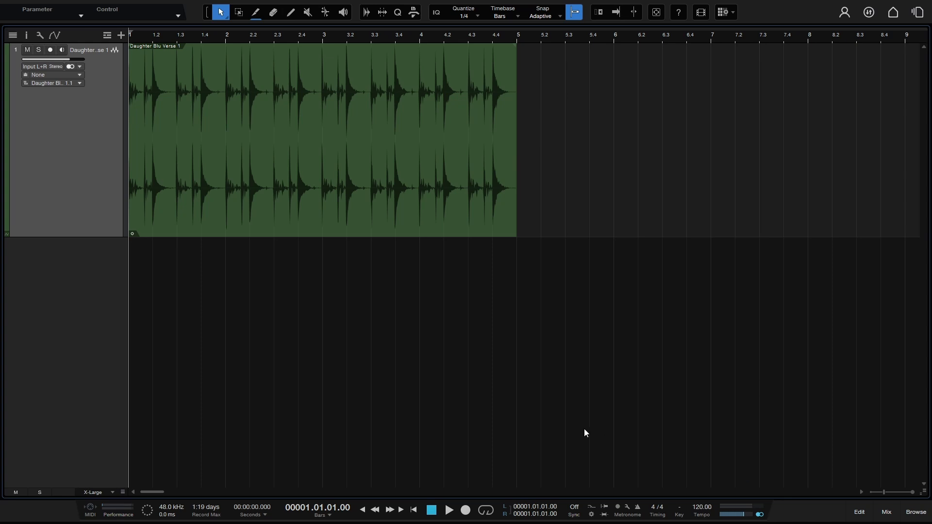
# Trim both edges of the drum loop event so it spans bar 2 to bar 3.4
pyautogui.click(295, 199)
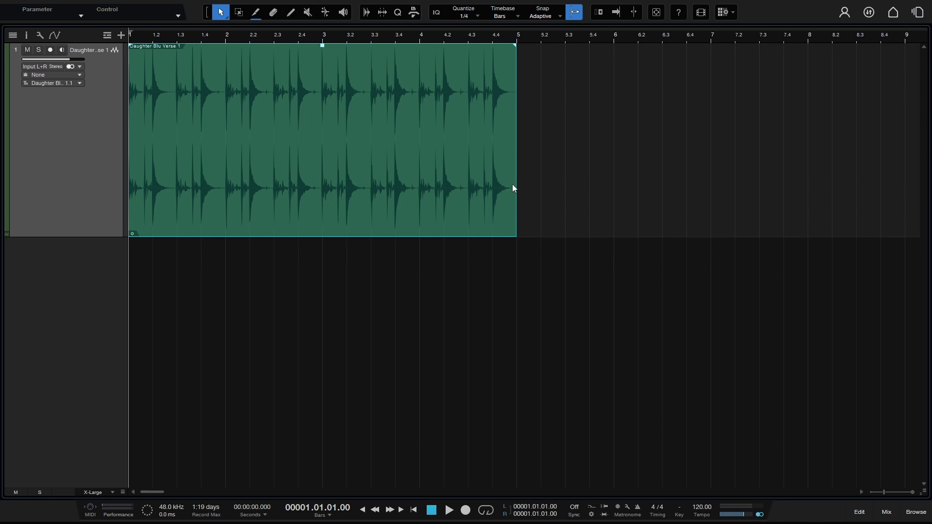
pyautogui.moveTo(517, 185); pyautogui.dragTo(402, 182)
pyautogui.moveTo(130, 183); pyautogui.dragTo(226, 182)
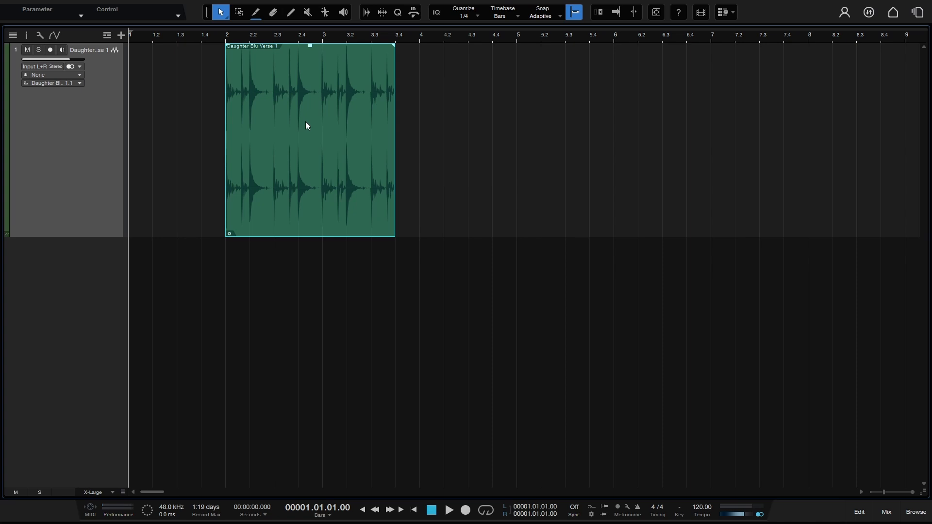
# Check the song's audio pool and the loop library in the browser, and hide the browser again
pyautogui.click(914, 512)
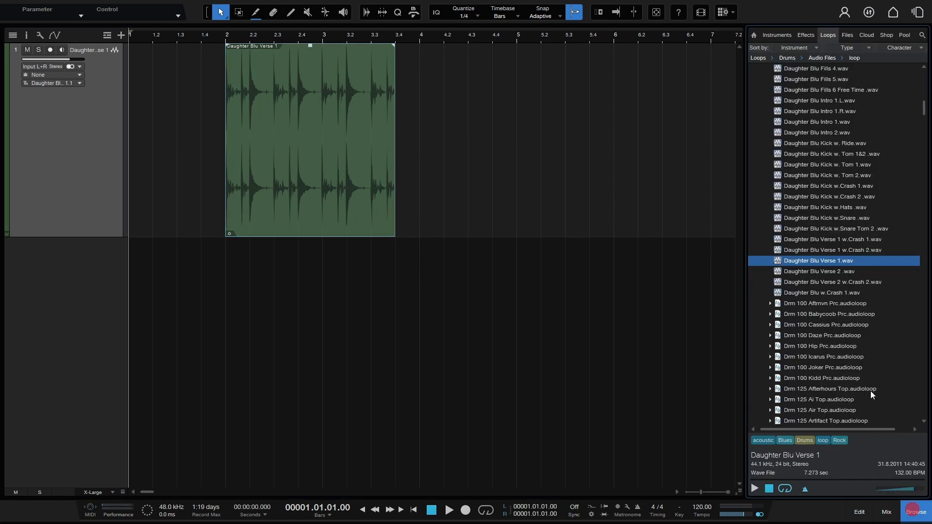
pyautogui.click(904, 36)
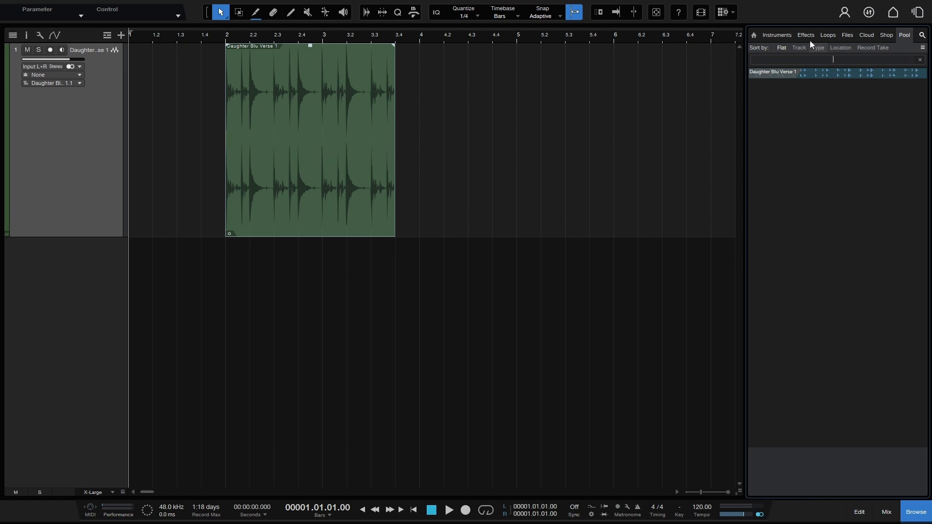
pyautogui.click(828, 37)
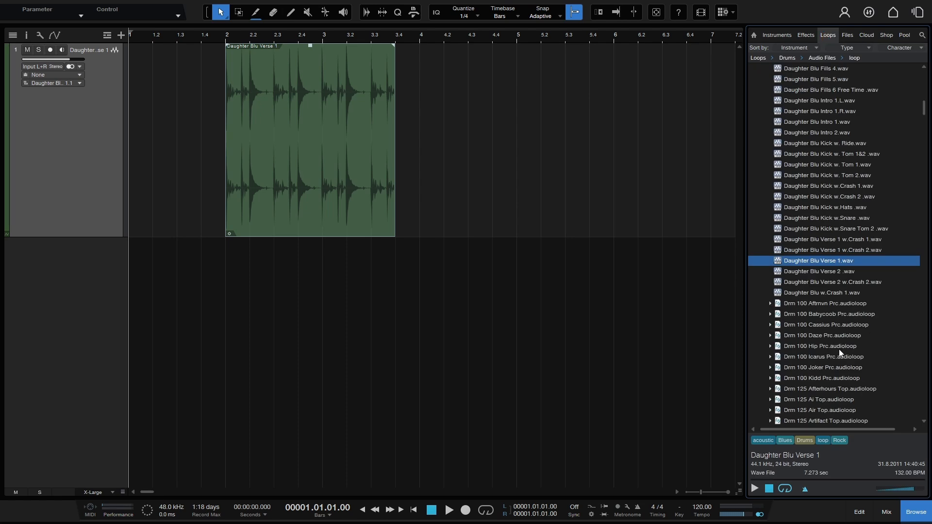
pyautogui.click(907, 514)
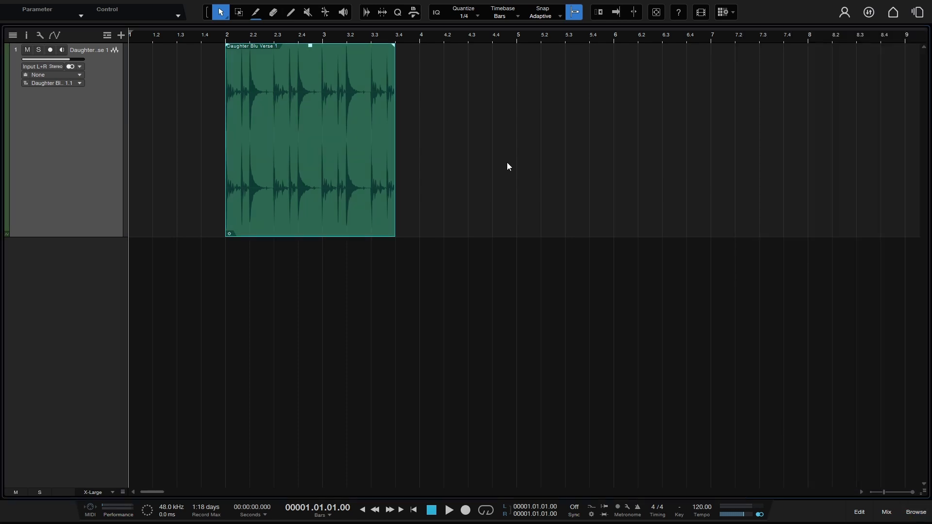
# Extend both edges of the trimmed drum event so it spans bar 1 to bar 5, and deselect it
pyautogui.moveTo(394, 212); pyautogui.dragTo(516, 215)
pyautogui.moveTo(226, 191); pyautogui.dragTo(132, 186)
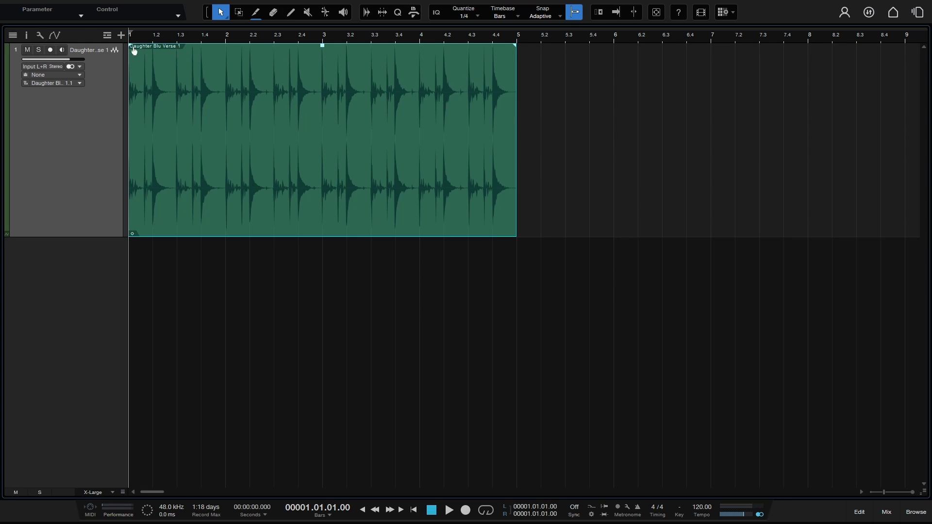
pyautogui.click(682, 124)
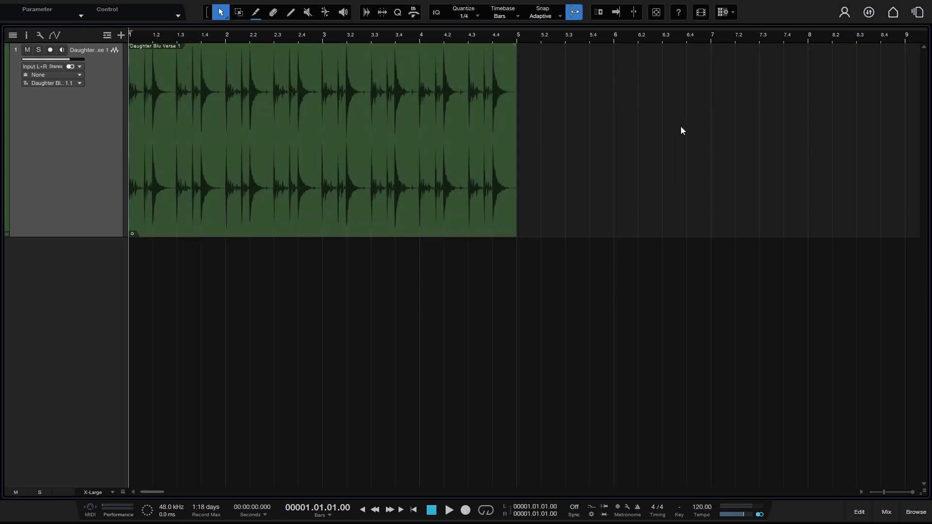
# Try a fade-out on the drum event from about bar 3.4 to its end, test its curve, and remove the fade
pyautogui.click(384, 157)
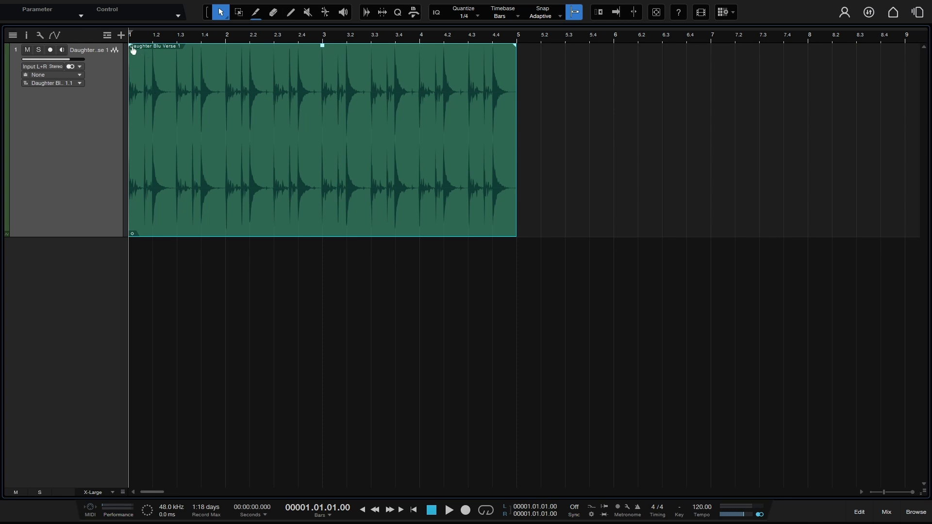
pyautogui.moveTo(132, 50)
pyautogui.mouseDown()
pyautogui.moveTo(293, 70)
pyautogui.moveTo(128, 48)
pyautogui.mouseUp()
pyautogui.moveTo(516, 46); pyautogui.dragTo(399, 72)
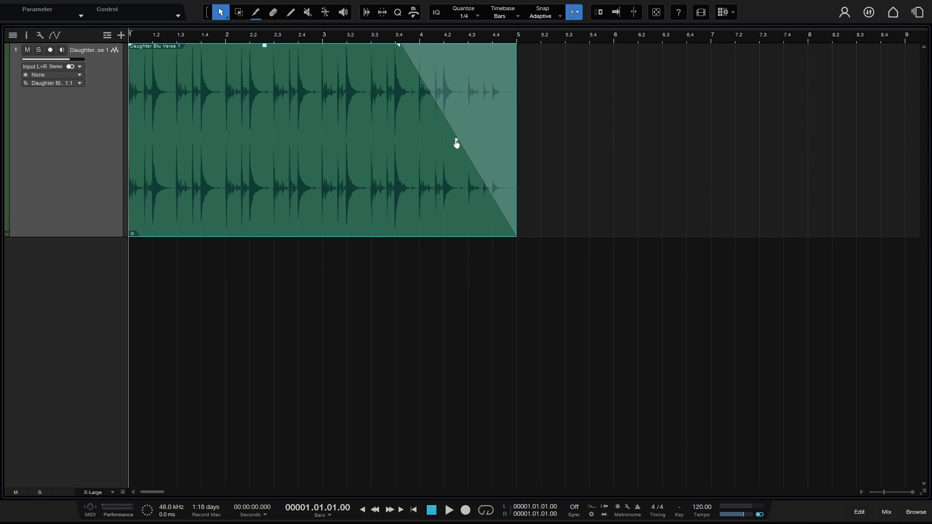
pyautogui.moveTo(456, 142)
pyautogui.mouseDown()
pyautogui.moveTo(417, 194)
pyautogui.moveTo(472, 139)
pyautogui.moveTo(495, 81)
pyautogui.moveTo(457, 142)
pyautogui.mouseUp()
pyautogui.moveTo(399, 45); pyautogui.dragTo(551, 50)
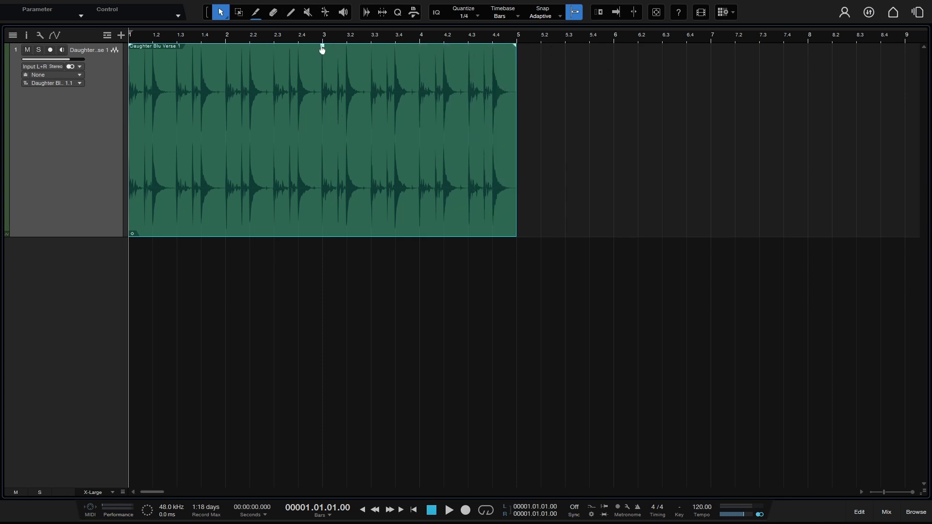
# Lower the drum event's clip gain with its volume handle
pyautogui.moveTo(321, 49); pyautogui.dragTo(310, 110)
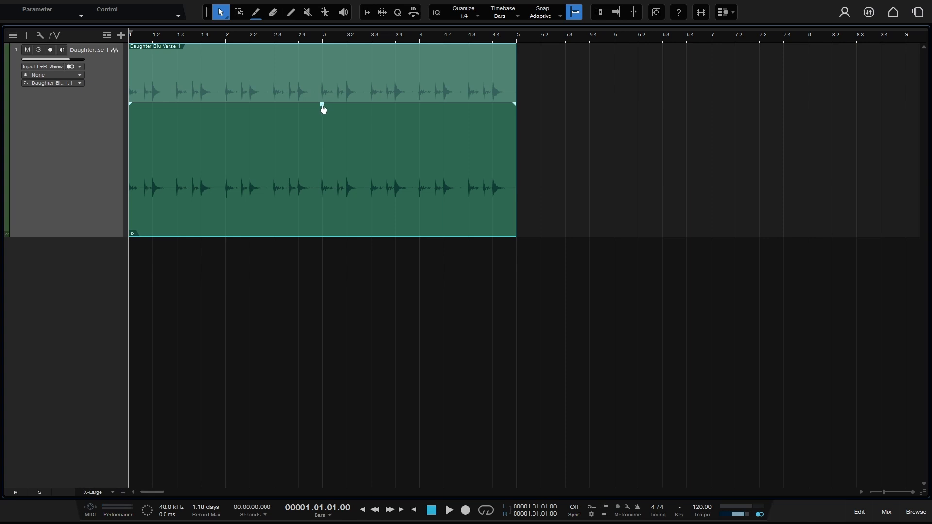
# Reset the drum event's clip gain to 0 dB, open the track inspector and enlarge its event settings area
pyautogui.click(322, 104)
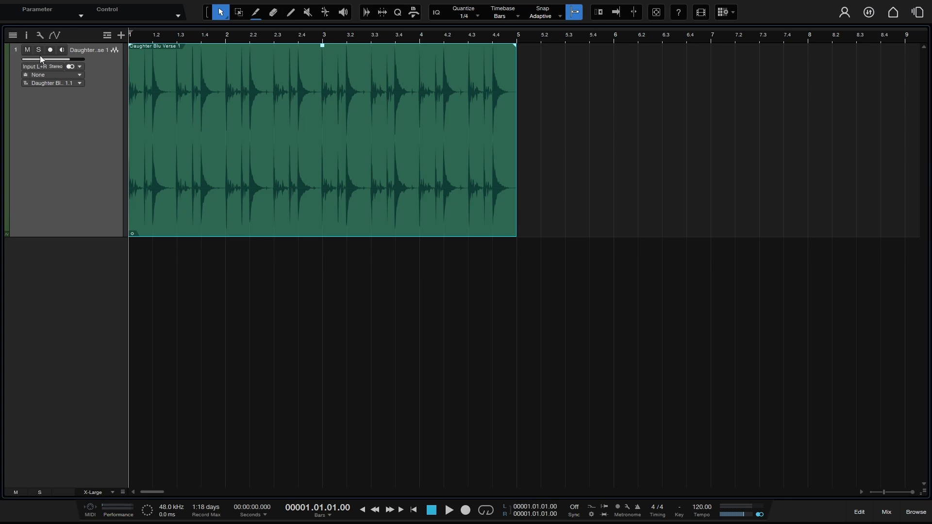
pyautogui.click(26, 36)
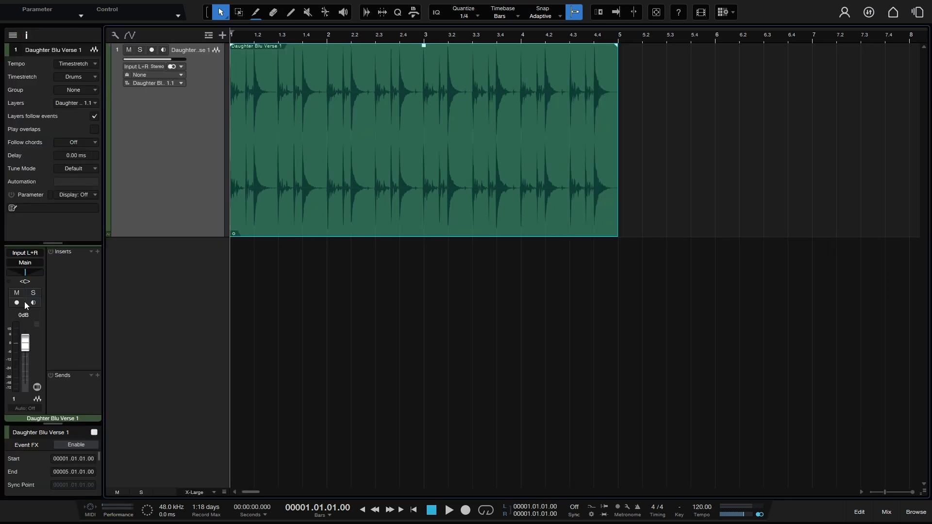
pyautogui.moveTo(54, 423); pyautogui.dragTo(87, 168)
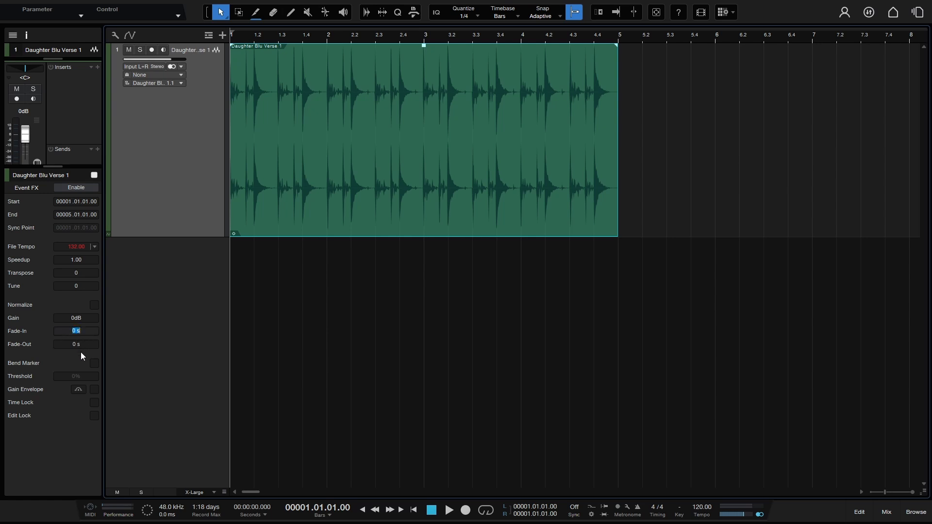
# Try a 3-second fade-in on the drum event, shorten it to 1.931 s, and reset the fade-in to 0 s
pyautogui.click(155, 356)
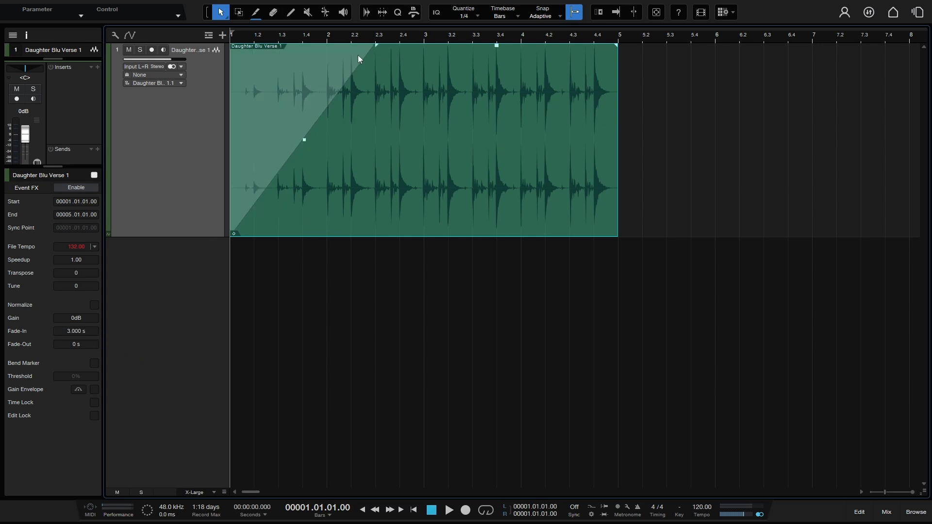
pyautogui.moveTo(69, 331); pyautogui.dragTo(65, 383)
pyautogui.click(71, 333)
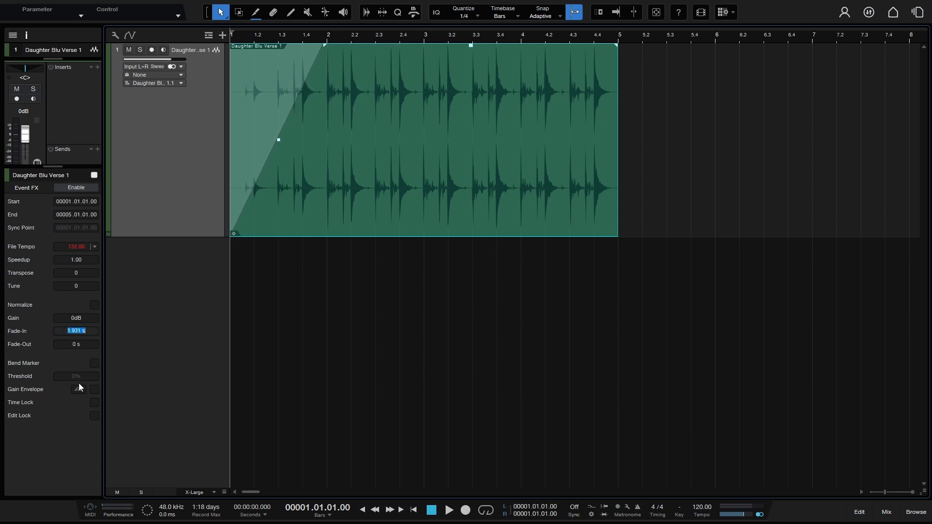
pyautogui.write('0')
pyautogui.press('Return')
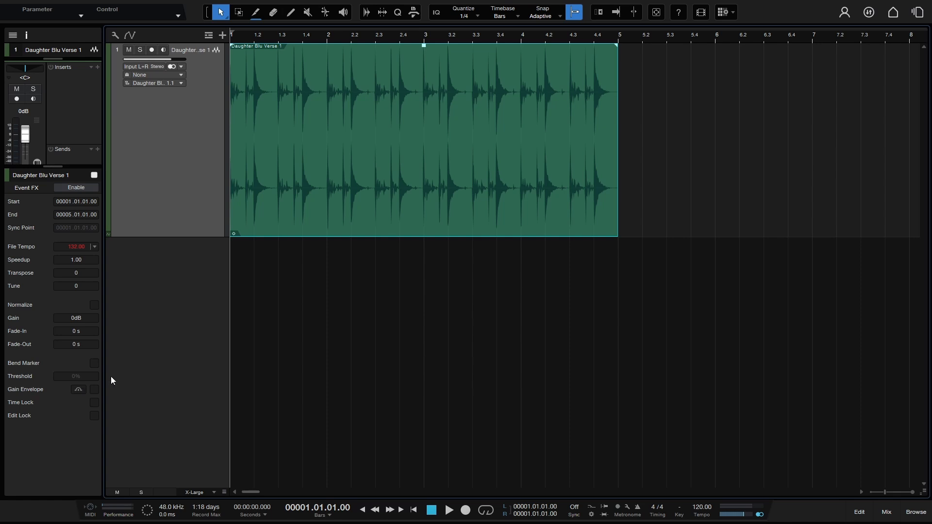
# Try a clip gain of -5 dB on the drum event and reset it to 0 dB
pyautogui.click(75, 318)
pyautogui.write('-5')
pyautogui.press('Return')
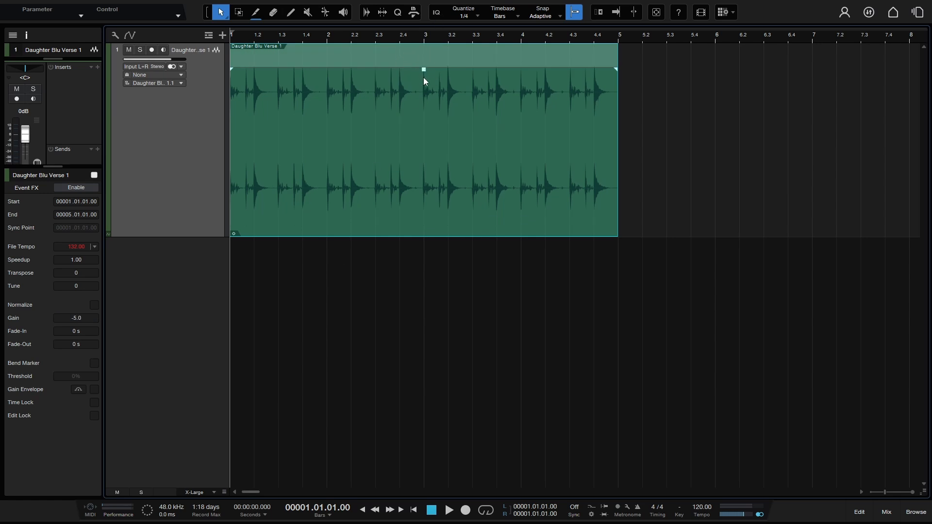
pyautogui.keyDown('ctrl'); pyautogui.click(80, 316); pyautogui.keyUp('ctrl')
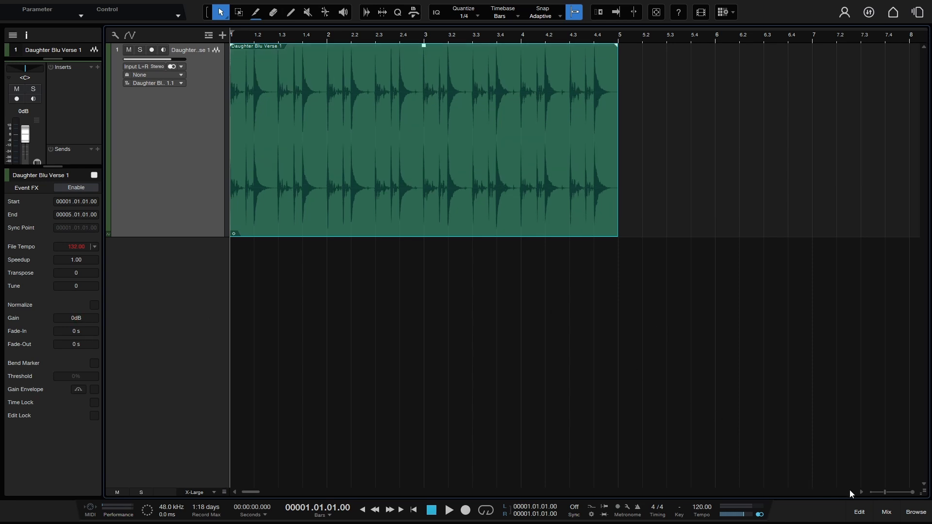
# Import Vocal Narration.wav from the Desktop folder onto a new track at bar 1, hide the browser, and show the whole event
pyautogui.click(915, 512)
pyautogui.click(847, 35)
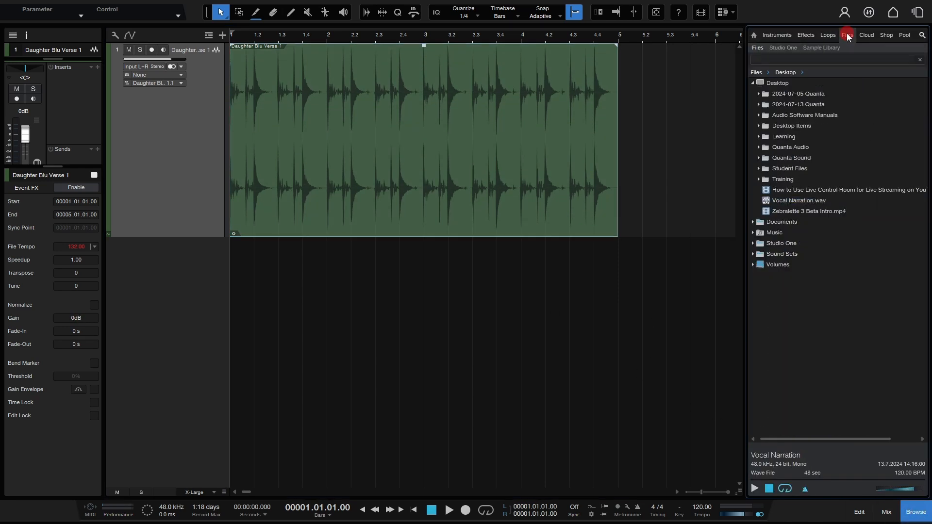
pyautogui.click(799, 200)
pyautogui.moveTo(799, 200); pyautogui.dragTo(258, 302)
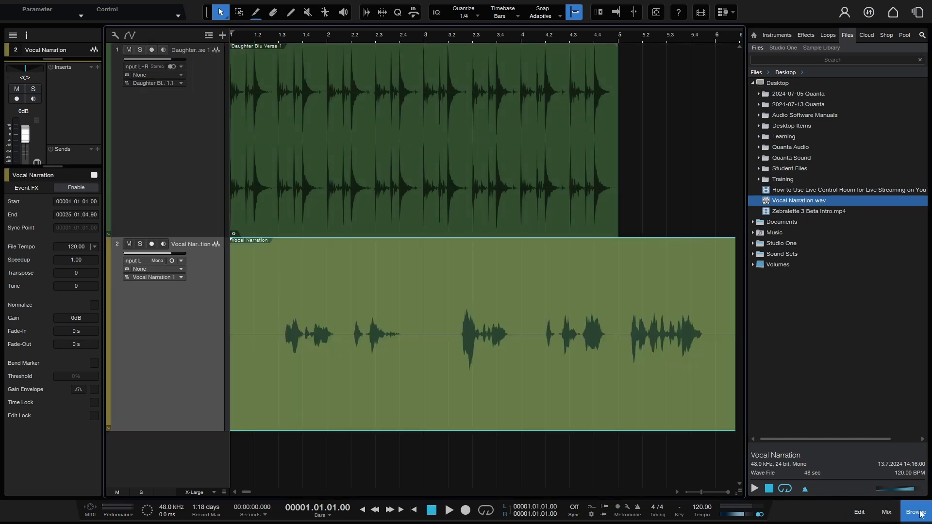
pyautogui.click(919, 513)
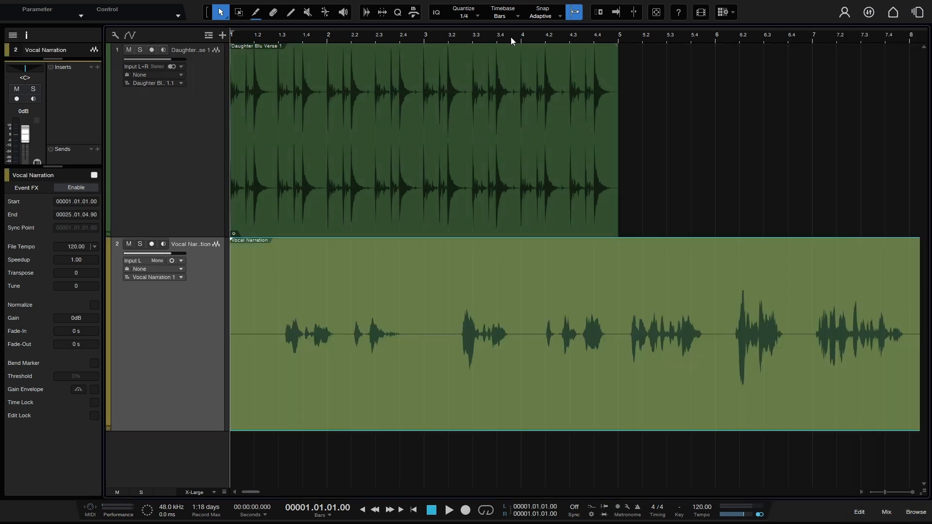
pyautogui.moveTo(511, 37)
pyautogui.mouseDown()
pyautogui.moveTo(508, 24)
pyautogui.moveTo(507, 40)
pyautogui.mouseUp()
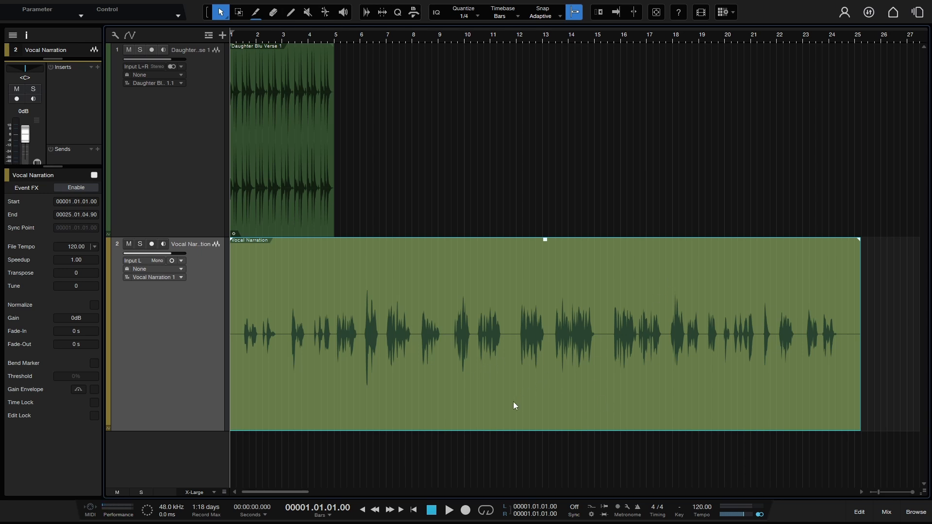
# Try normalizing the vocal narration event, undo that, reverse the event, play it from bar 6.2, and restore its original direction
pyautogui.hotkey('alt', 'n')
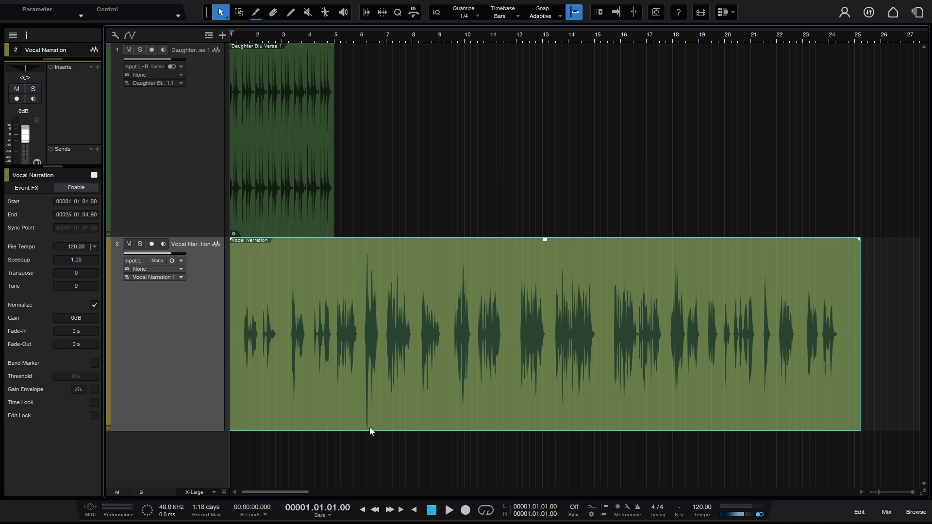
pyautogui.hotkey('alt', 'n')
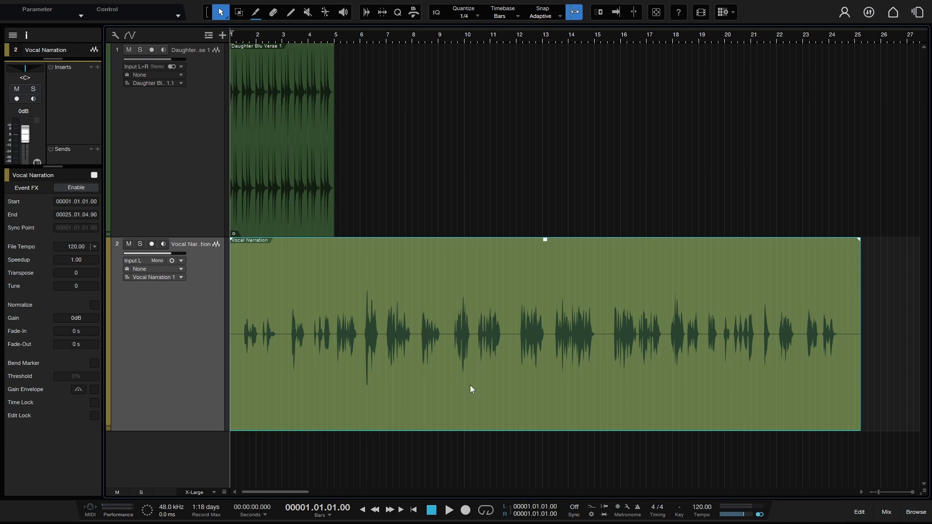
pyautogui.hotkey('ctrl', 'r')
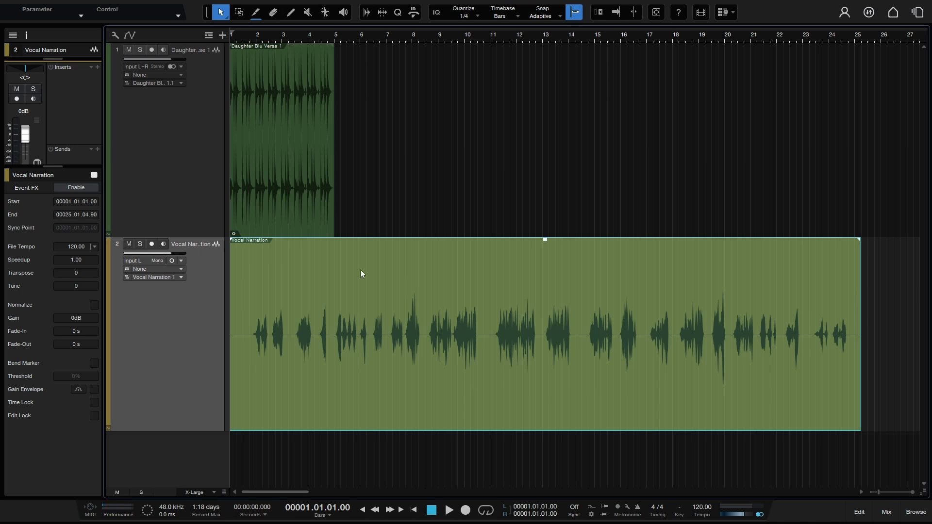
pyautogui.click(367, 34)
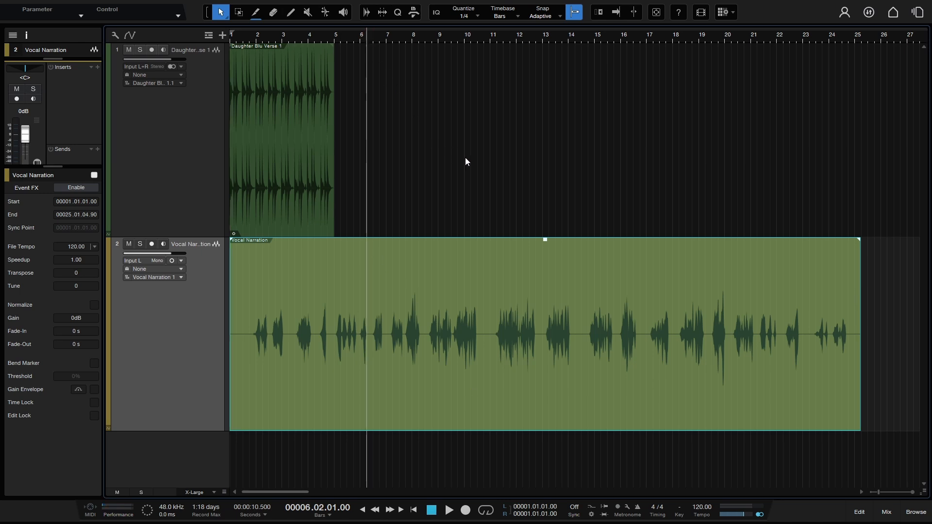
pyautogui.press('space')
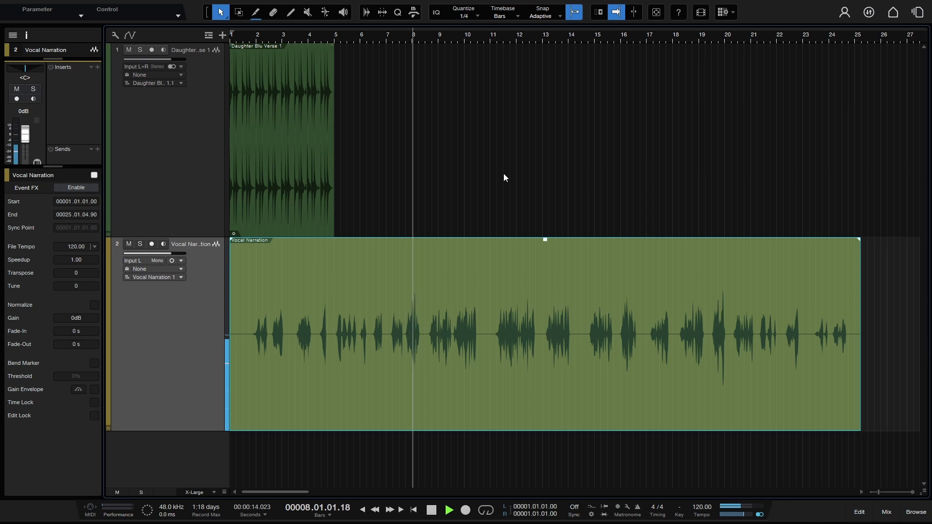
pyautogui.press('space')
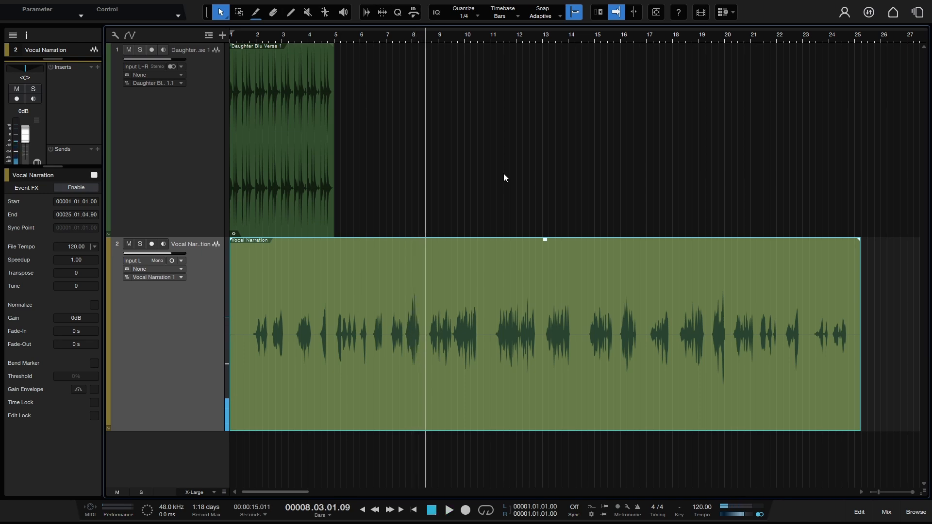
pyautogui.hotkey('ctrl', 'r')
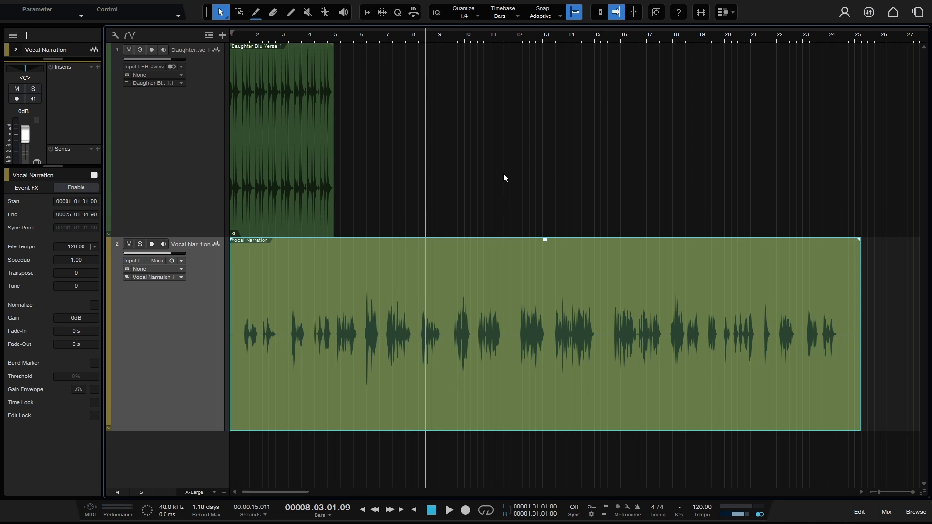
# Try editing the vocal narration event with Melodyne, undo adding it, and close the editor
pyautogui.hotkey('ctrl', 'm')
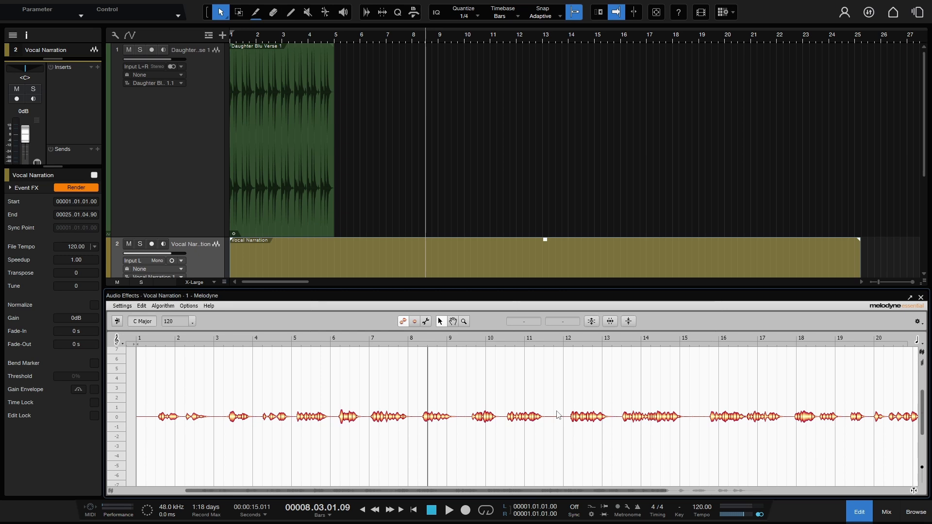
pyautogui.scroll(-3, 587, 143)
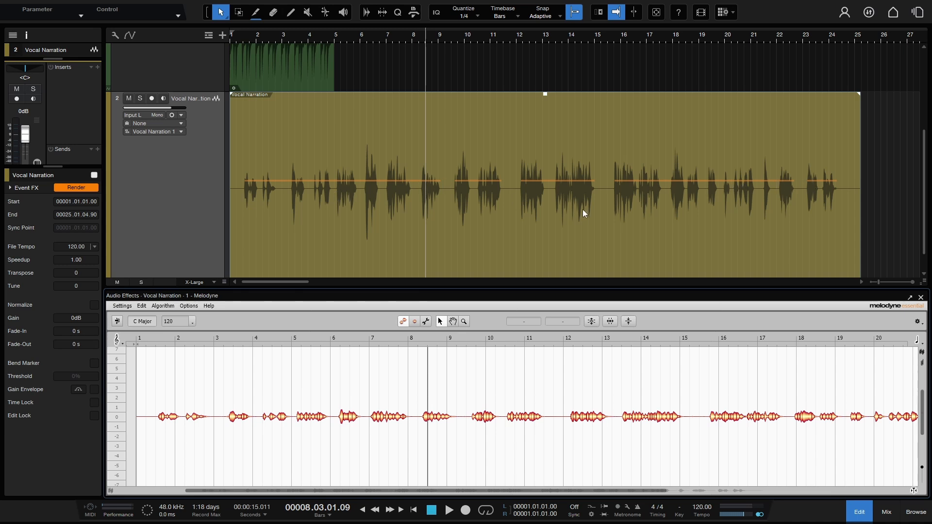
pyautogui.hotkey('ctrl', 'z')
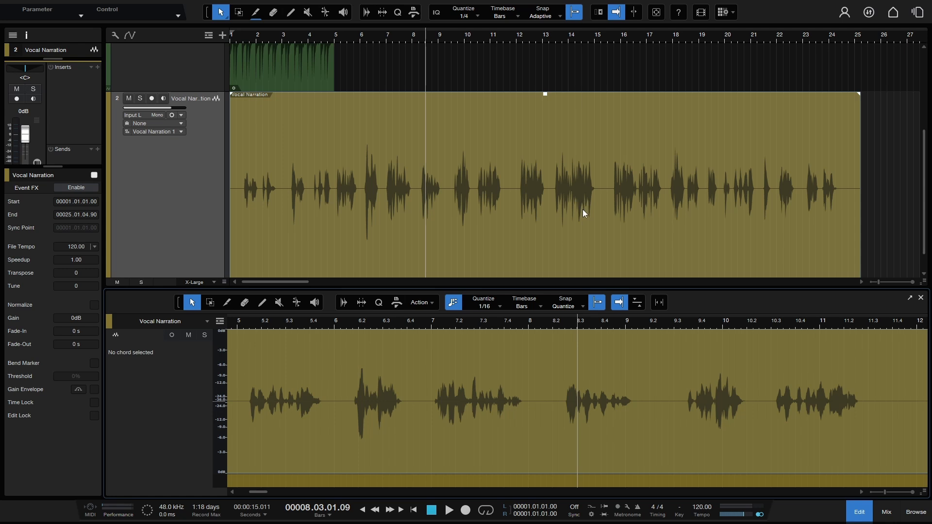
pyautogui.click(920, 298)
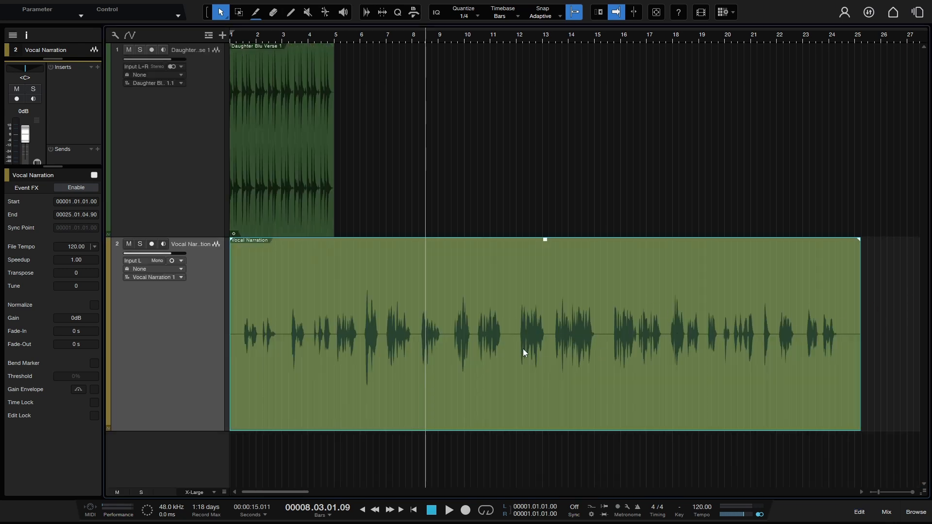
# Open the vocal narration event in the audio editor, detach and maximize the editor window, dock it again and close it
pyautogui.doubleClick(489, 342)
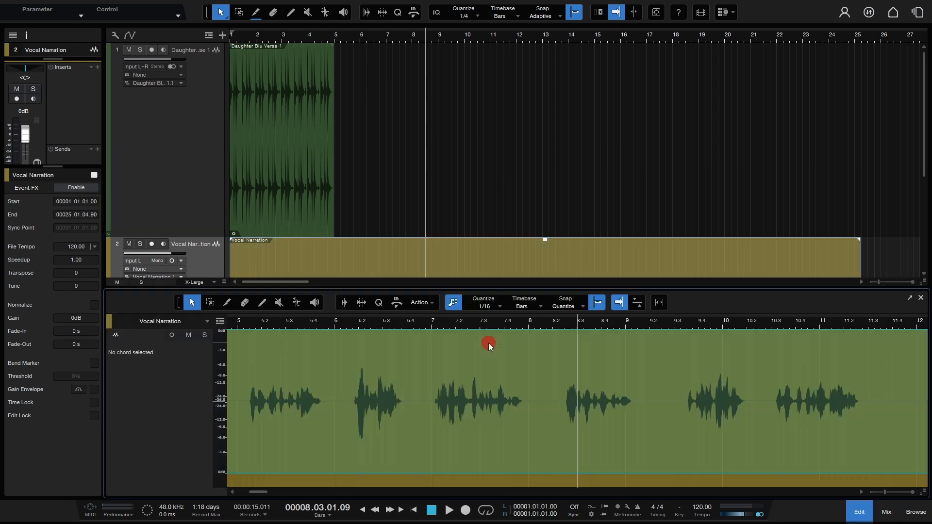
pyautogui.click(910, 298)
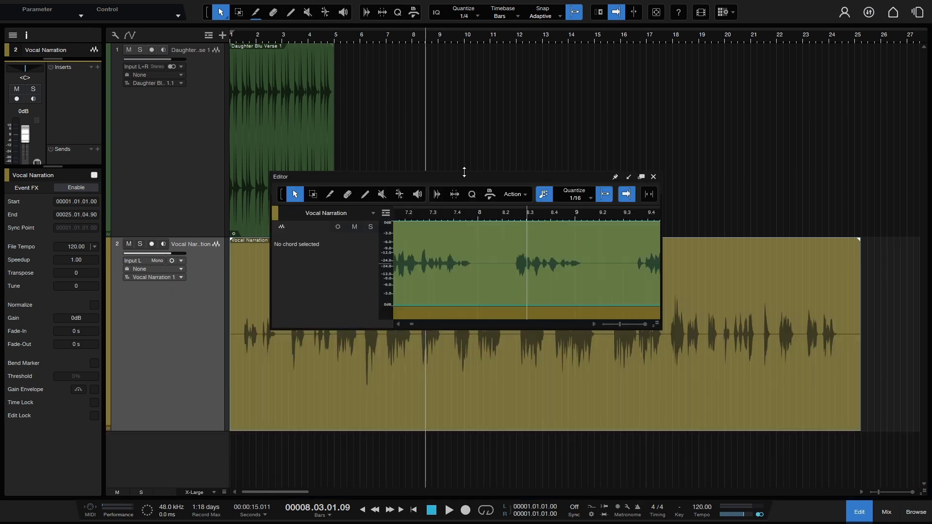
pyautogui.moveTo(464, 172); pyautogui.dragTo(493, 165)
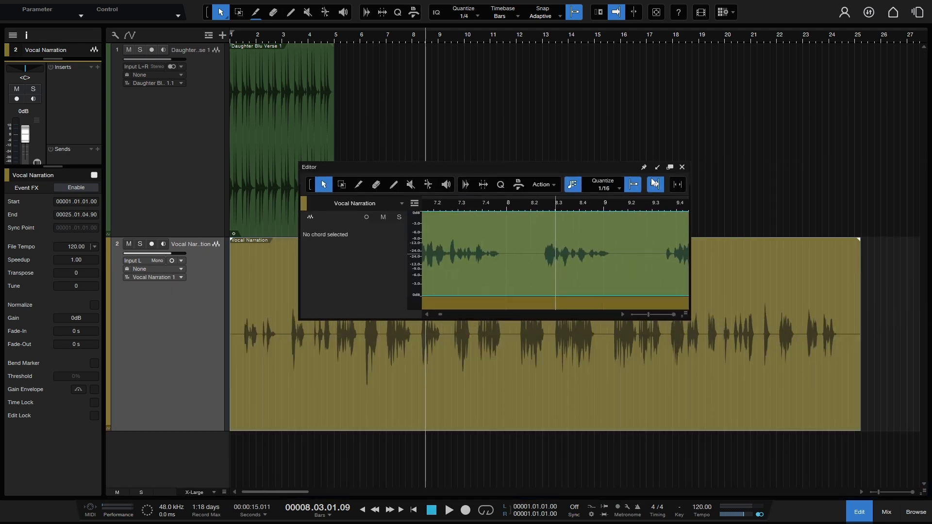
pyautogui.click(670, 168)
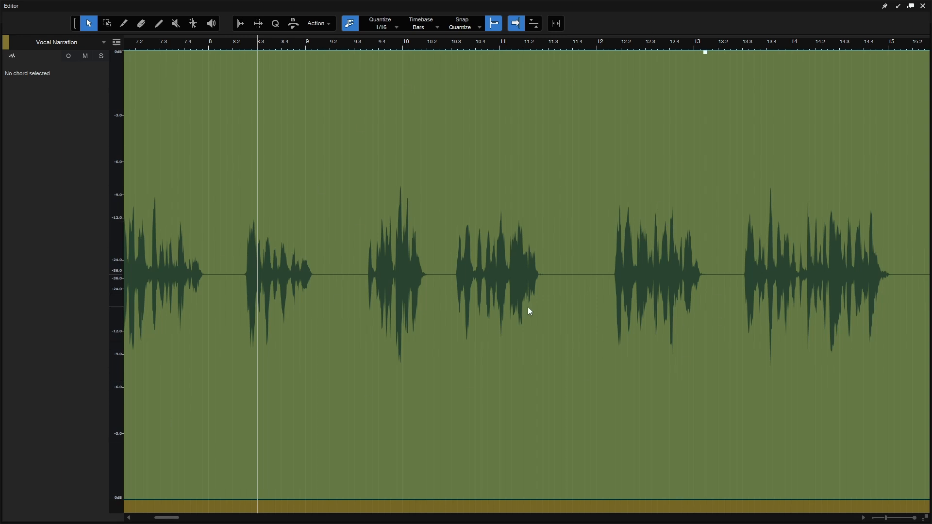
pyautogui.click(898, 7)
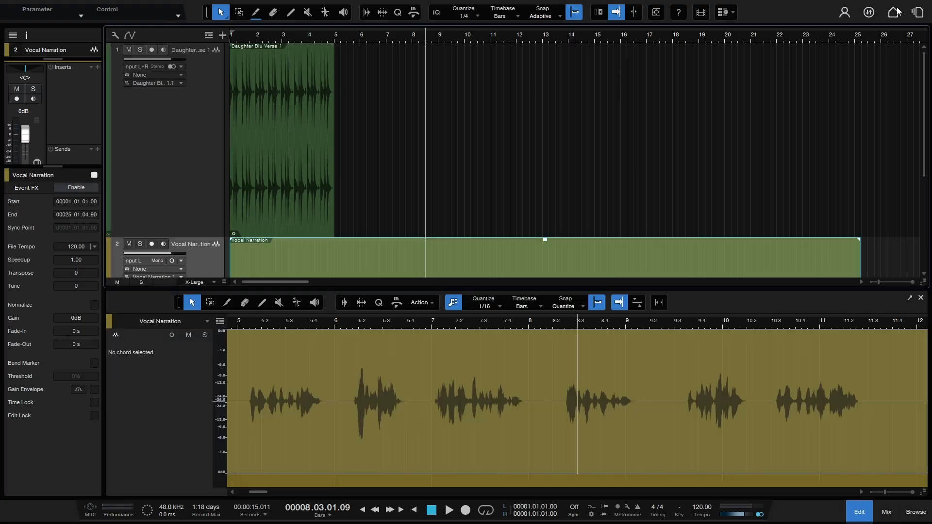
pyautogui.click(923, 298)
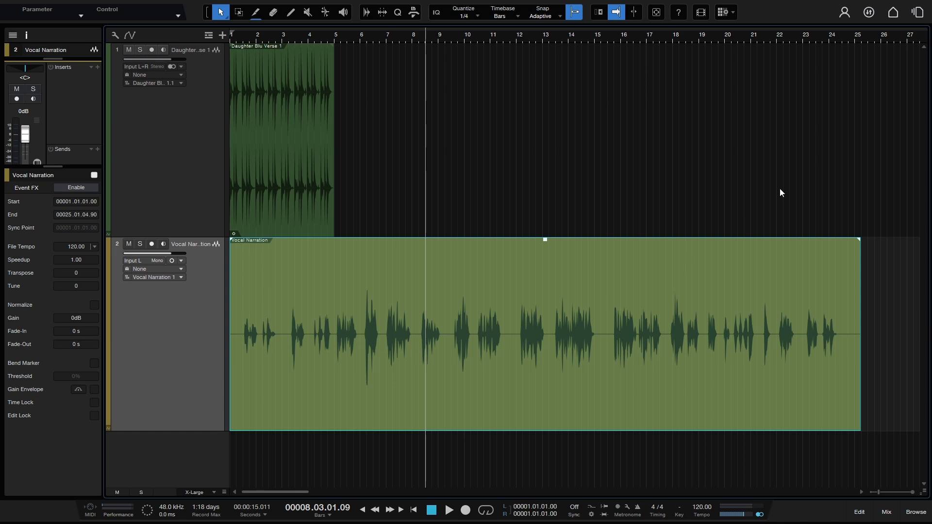
# Examine the audio operations offered for the vocal narration event and the event settings and commands offered for the drum event
pyautogui.rightClick(477, 331)
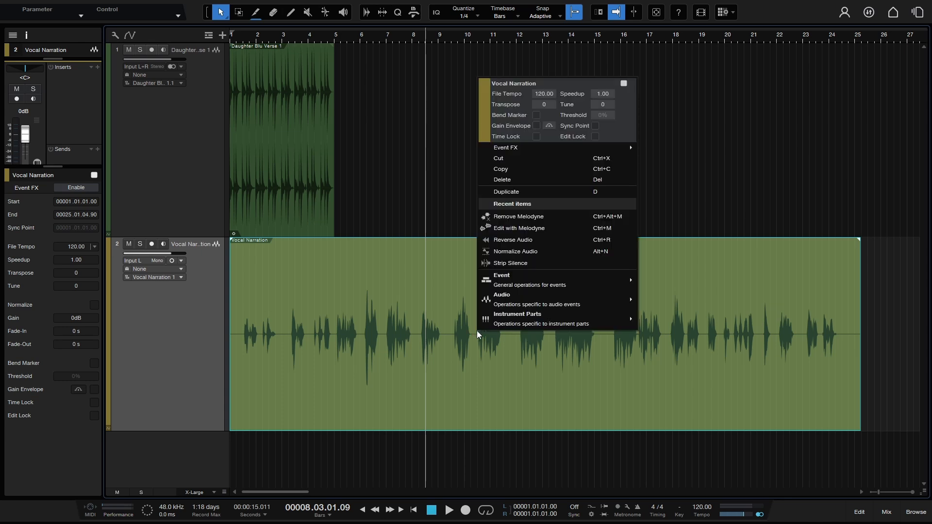
pyautogui.moveTo(513, 301)
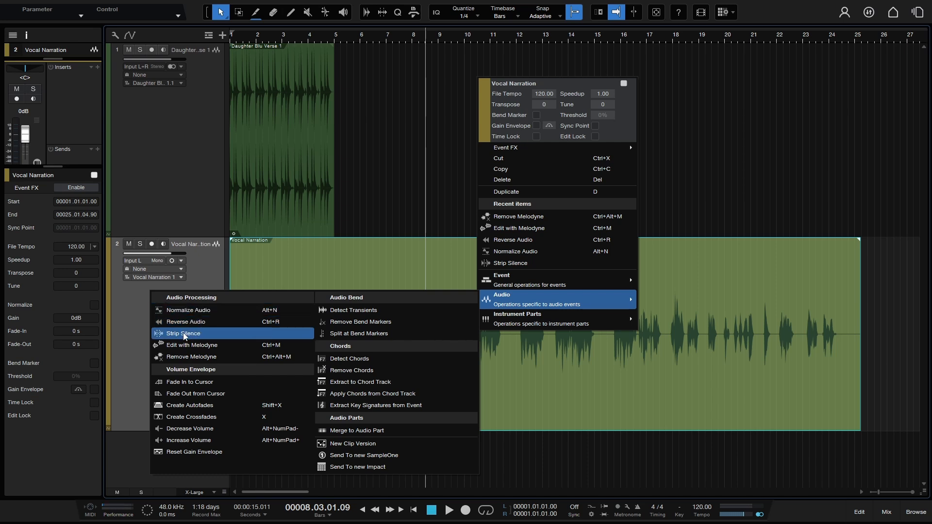
pyautogui.click(406, 196)
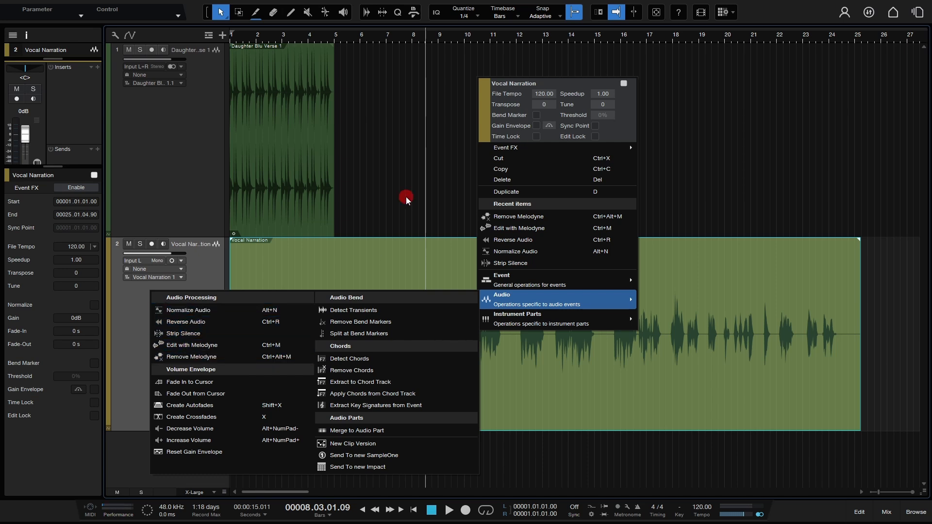
pyautogui.click(288, 148)
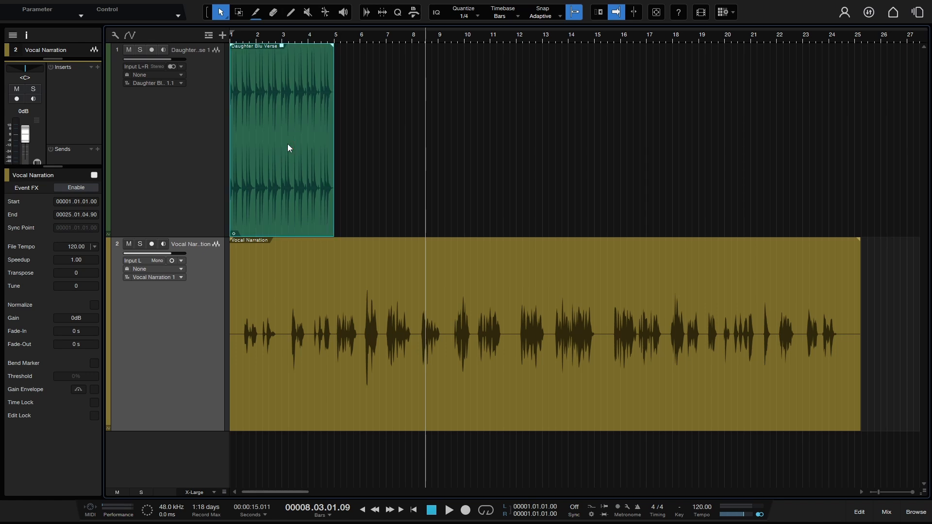
pyautogui.rightClick(287, 144)
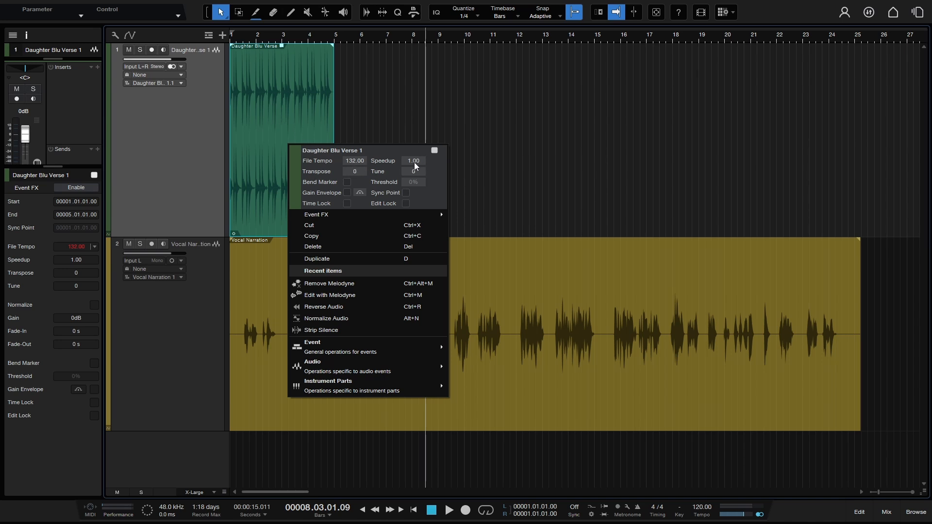
pyautogui.click(192, 156)
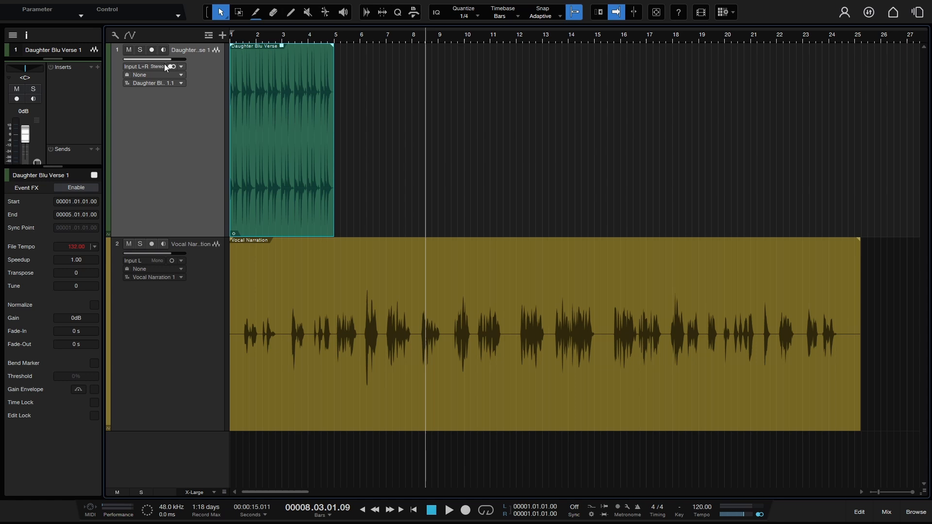
# Solo the drum loop track and play it from the start of the song
pyautogui.click(140, 50)
pyautogui.press('z')
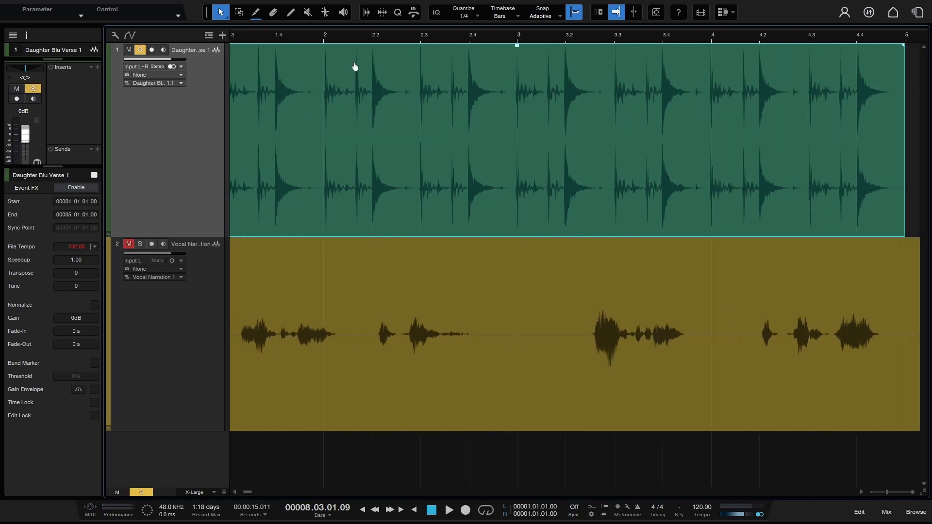
pyautogui.scroll(-5, 355, 67)
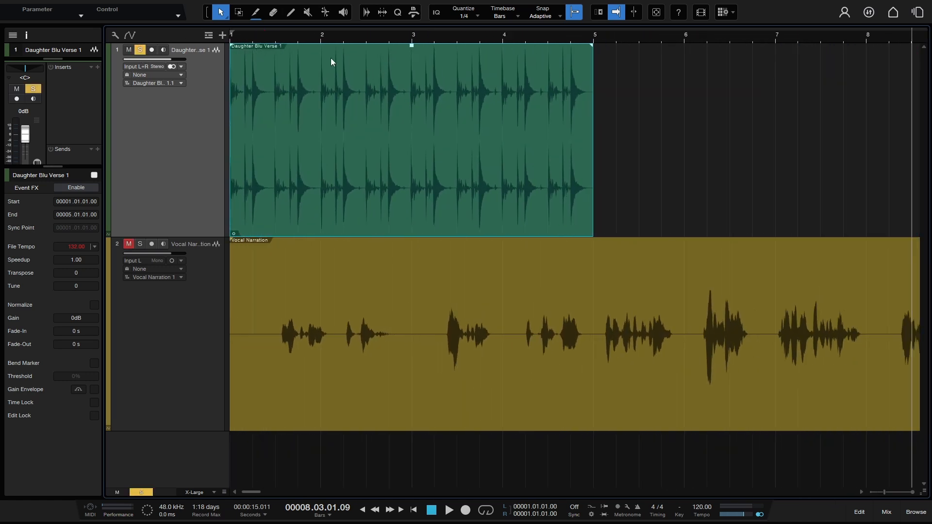
pyautogui.press('Home')
pyautogui.press('space')
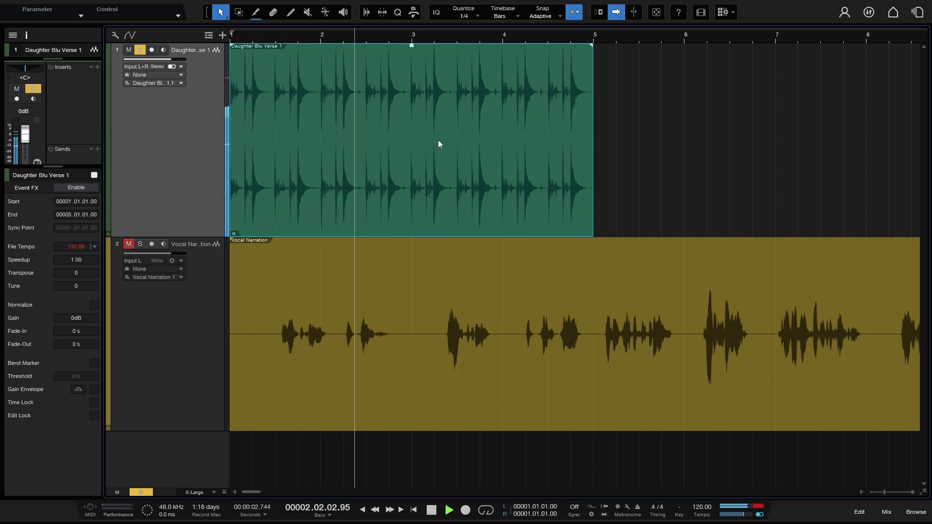
pyautogui.press('space')
# Set the drum event's Speedup to 0.50 and play the slowed loop
pyautogui.rightClick(416, 134)
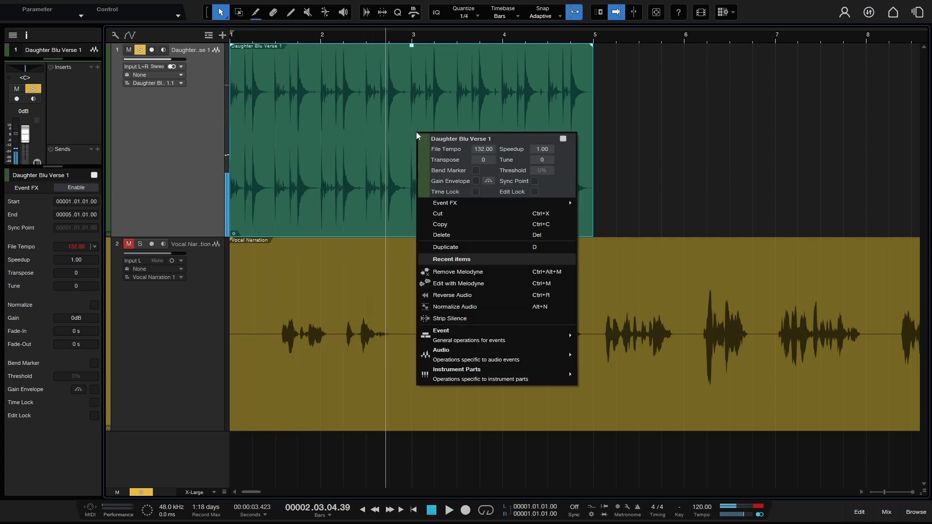
pyautogui.click(543, 148)
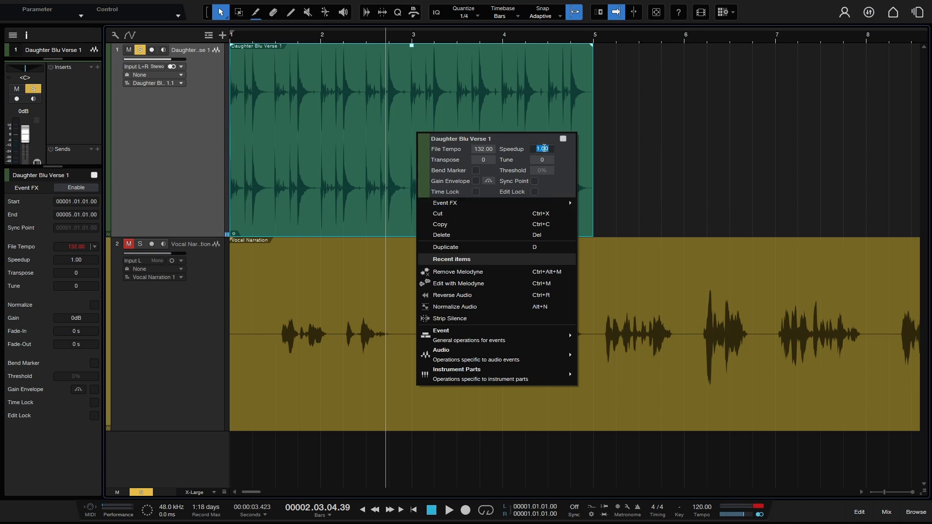
pyautogui.press('BackSpace')
pyautogui.write('.50')
pyautogui.press('Return')
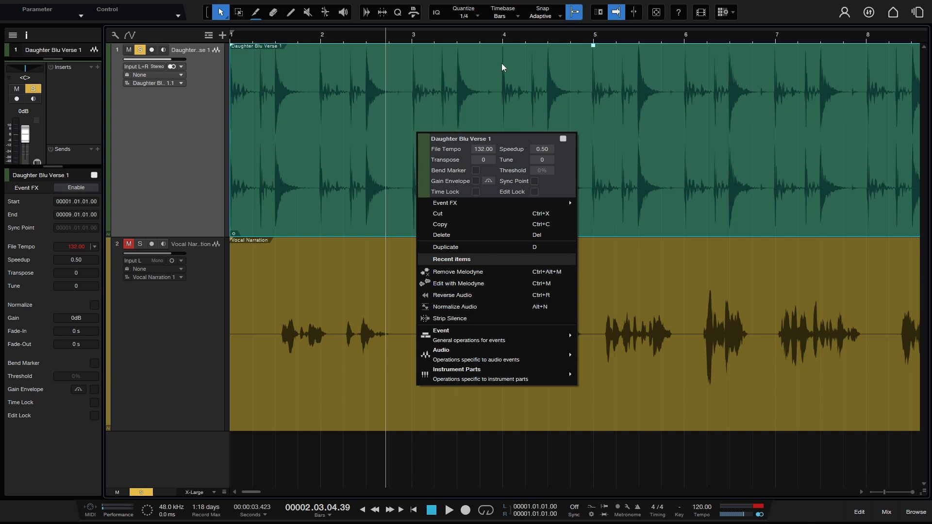
pyautogui.click(380, 119)
pyautogui.press('space')
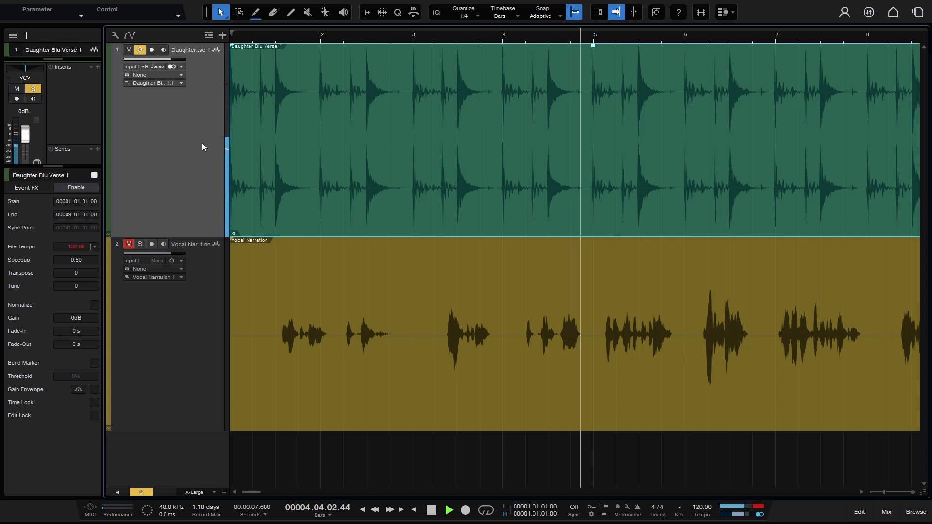
pyautogui.press('space')
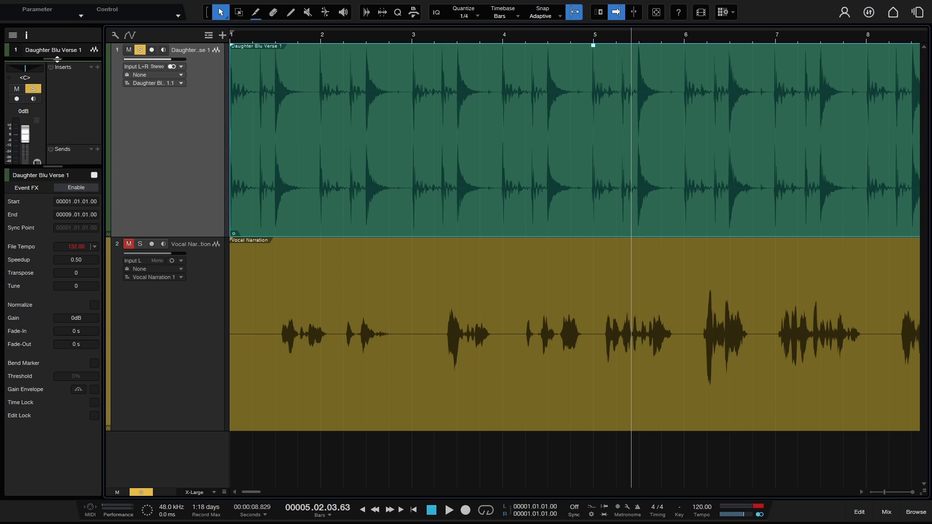
# Reveal the drum track's Tempo and Timestretch settings and examine the available timestretch modes
pyautogui.moveTo(53, 59); pyautogui.dragTo(53, 117)
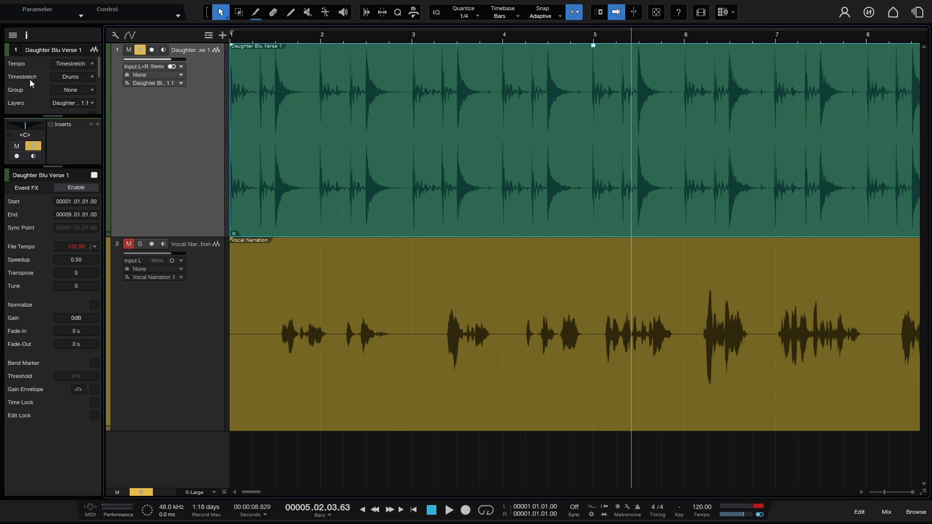
pyautogui.click(93, 78)
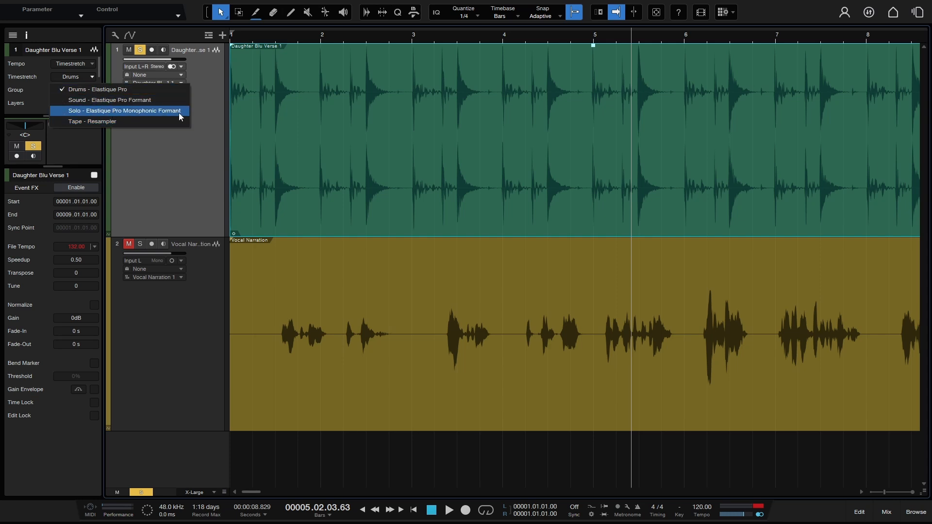
pyautogui.click(202, 145)
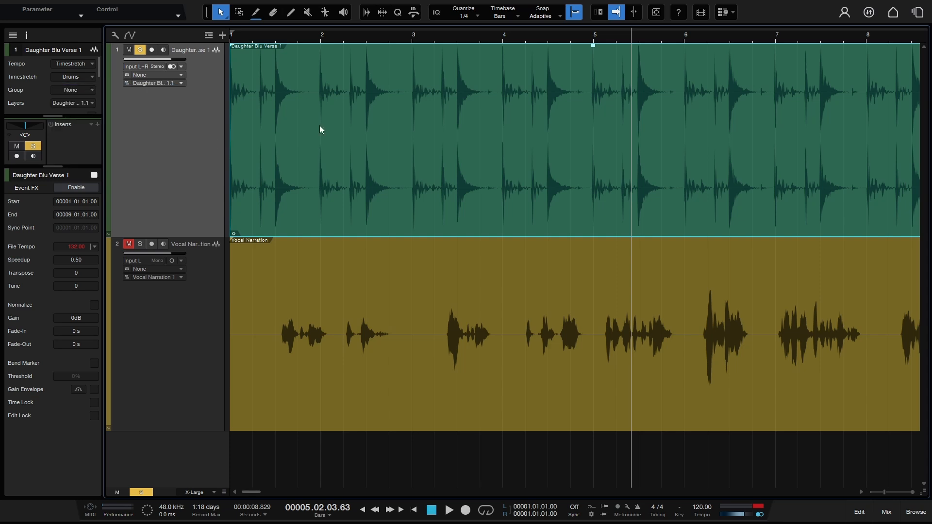
# Set the drum event's Speedup back to 1.00
pyautogui.rightClick(354, 127)
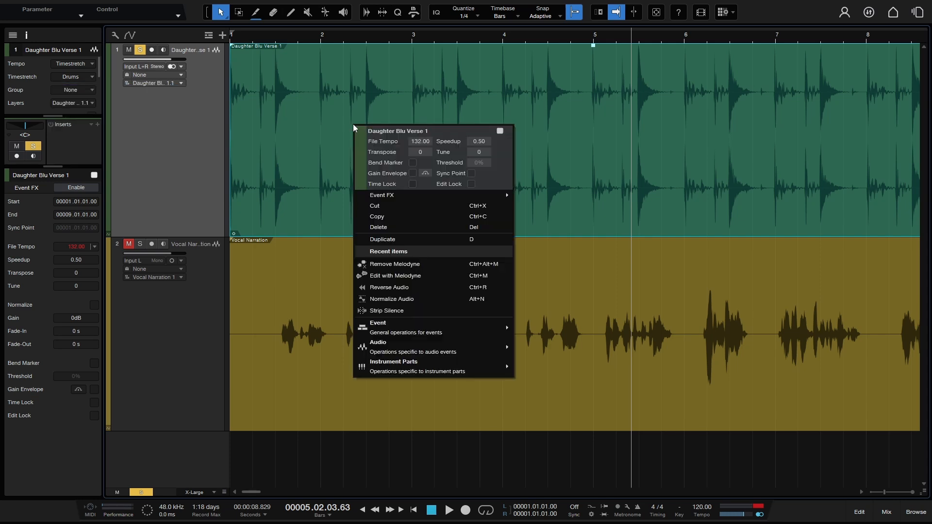
pyautogui.click(478, 141)
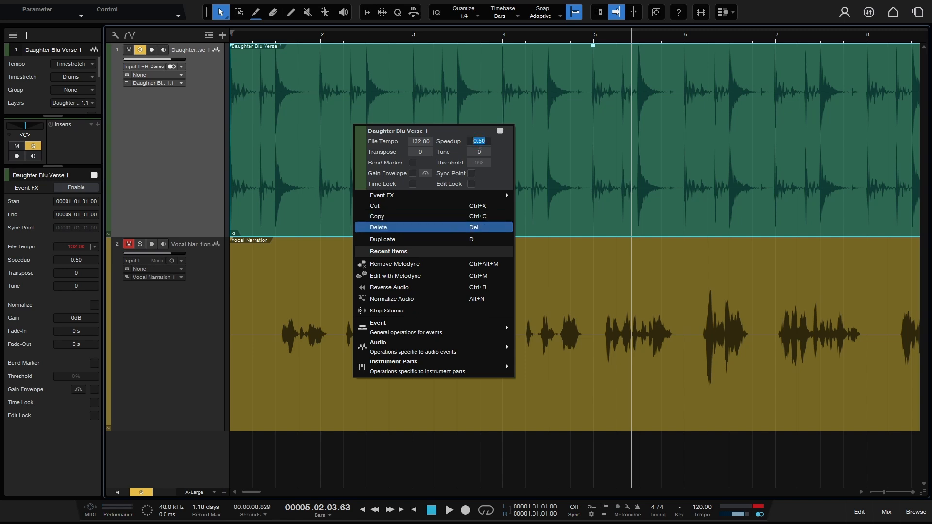
pyautogui.write('1')
pyautogui.press('Return')
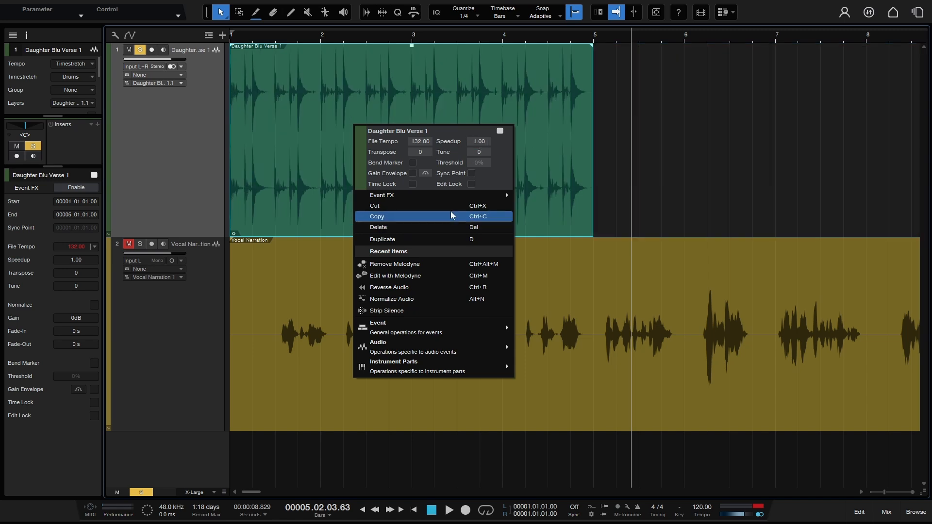
# Set the drum event's Transpose to 5 and play it from the beginning of the loop
pyautogui.click(420, 152)
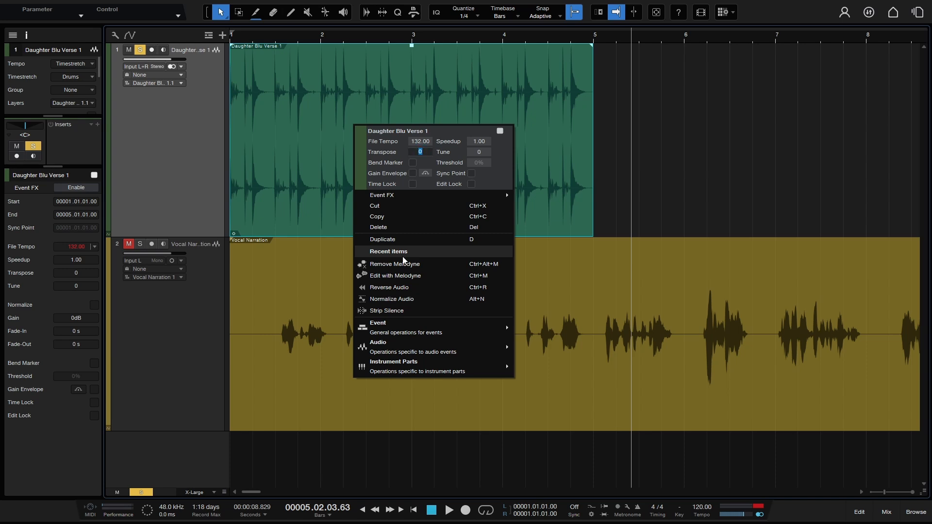
pyautogui.write('5')
pyautogui.press('Return')
pyautogui.click(287, 35)
pyautogui.press('space')
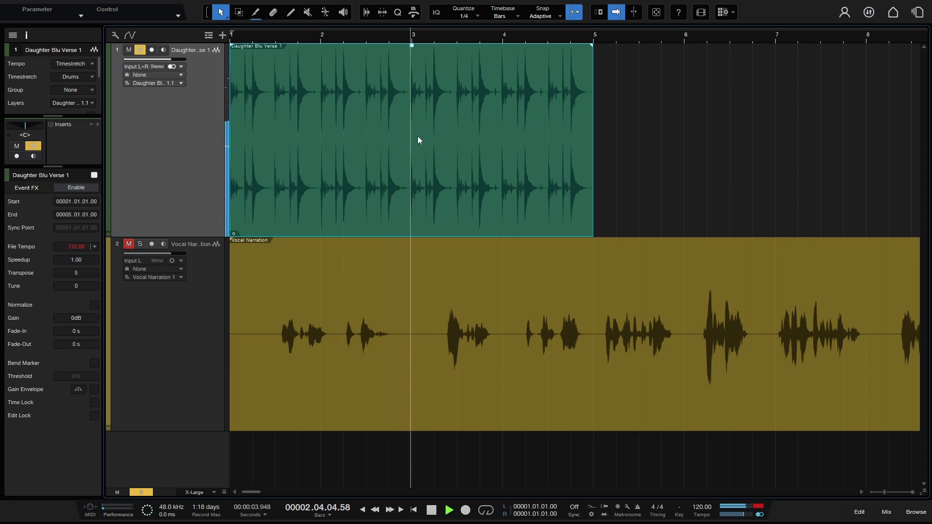
pyautogui.press('space')
# With the vocal narration track soloed, set its event's Transpose to 5 and play it from bar 5.2
pyautogui.click(165, 361)
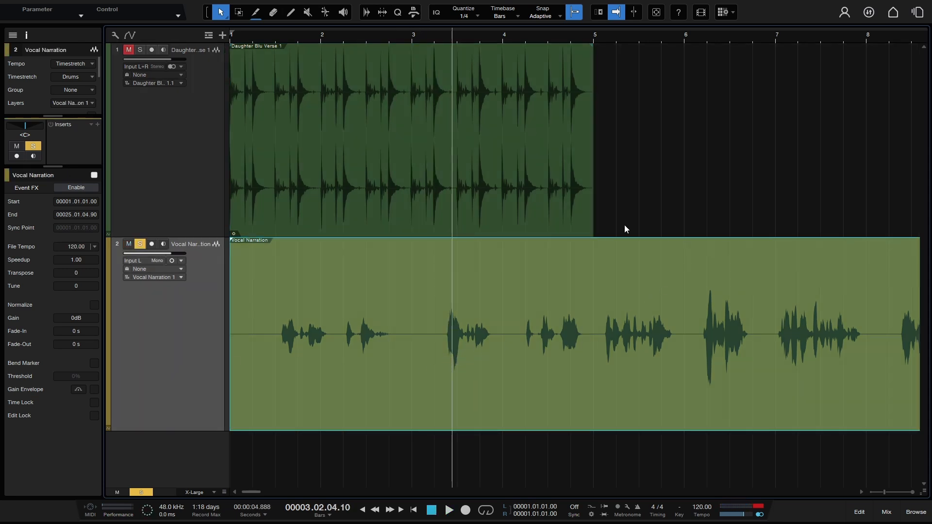
pyautogui.click(610, 38)
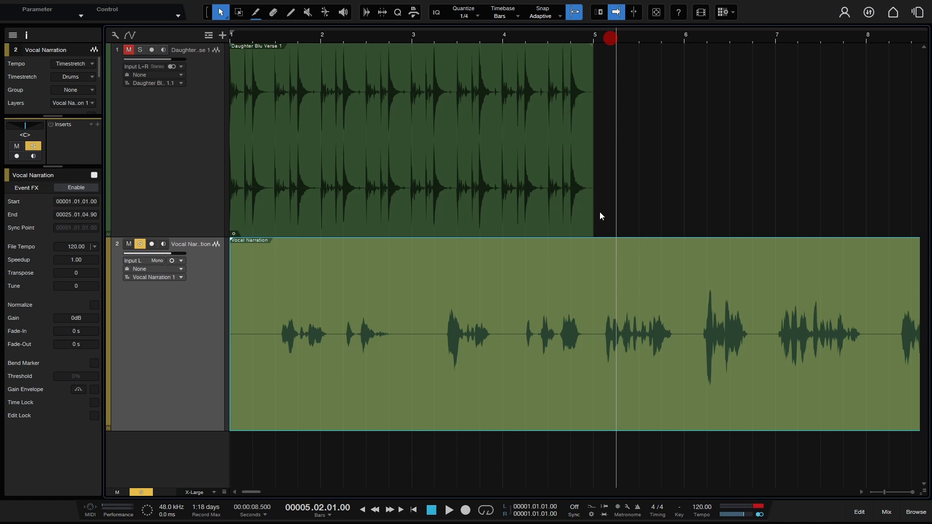
pyautogui.rightClick(630, 333)
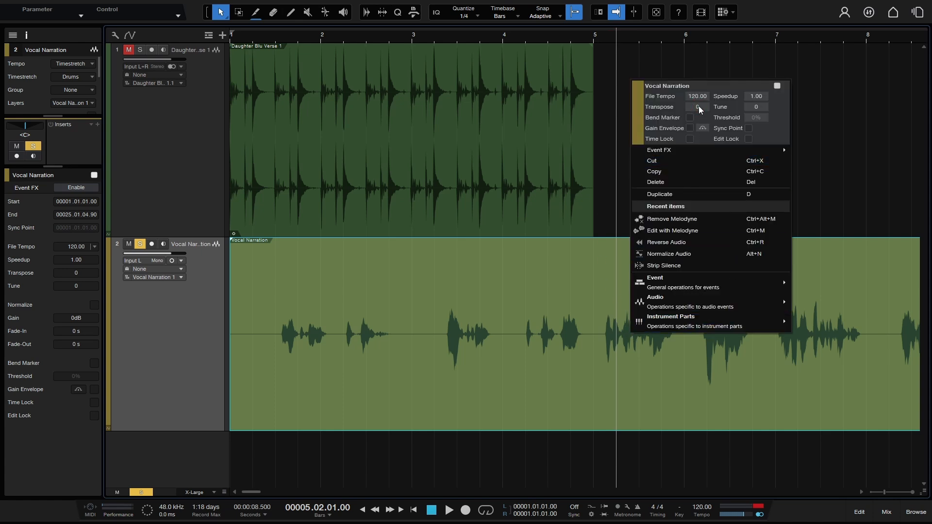
pyautogui.scroll(5, 698, 106)
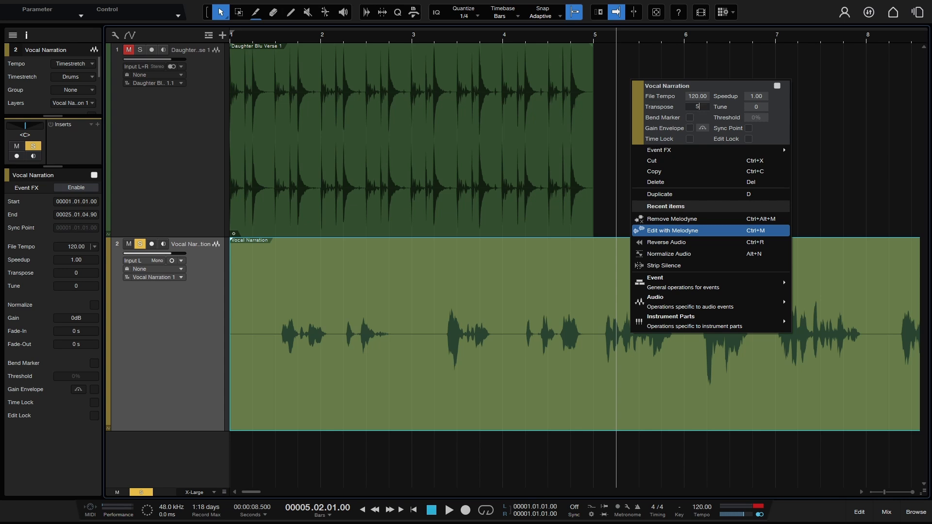
pyautogui.press('Return')
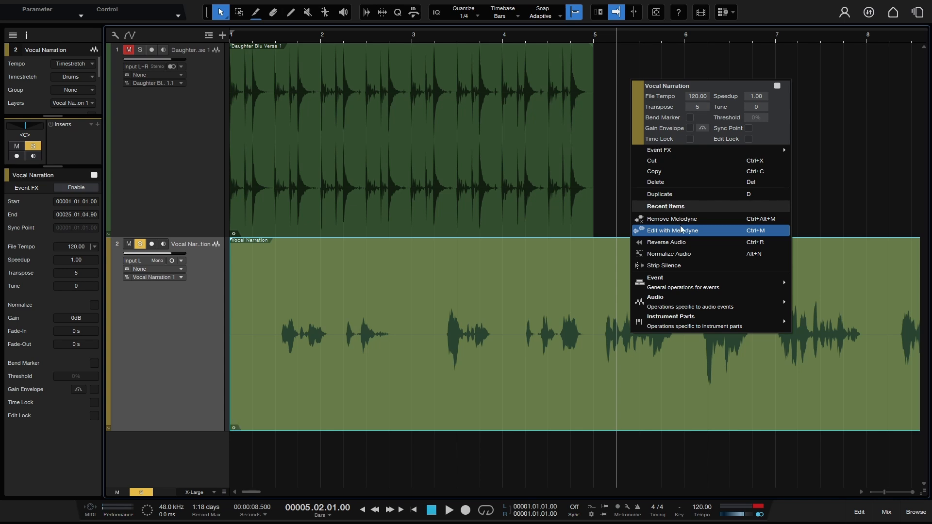
pyautogui.click(603, 192)
pyautogui.press('space')
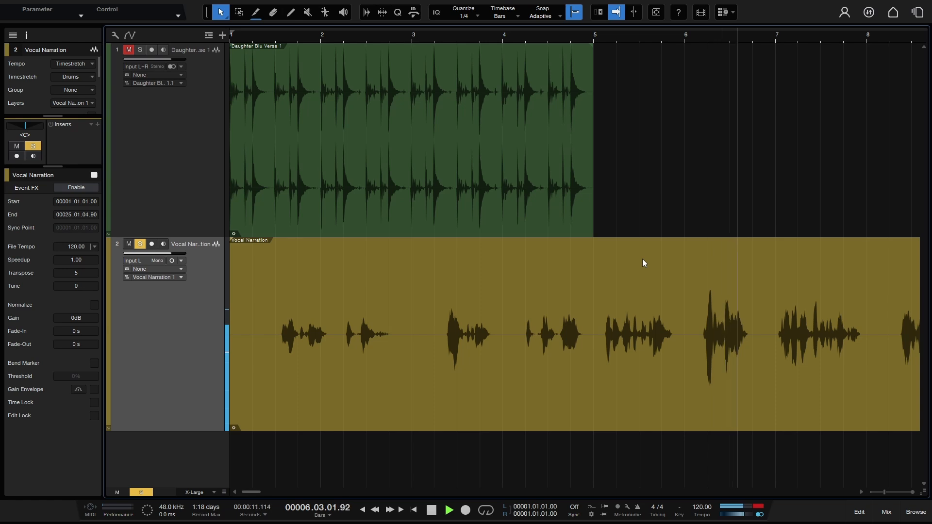
pyautogui.press('space')
# Set the vocal narration event's Transpose to 0 and switch its Bend Marker option on and off again
pyautogui.rightClick(598, 316)
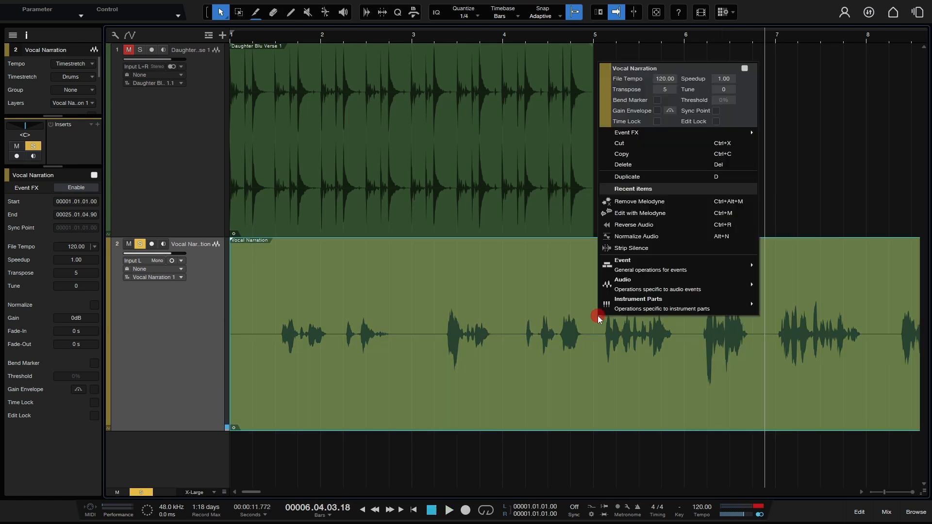
pyautogui.click(664, 89)
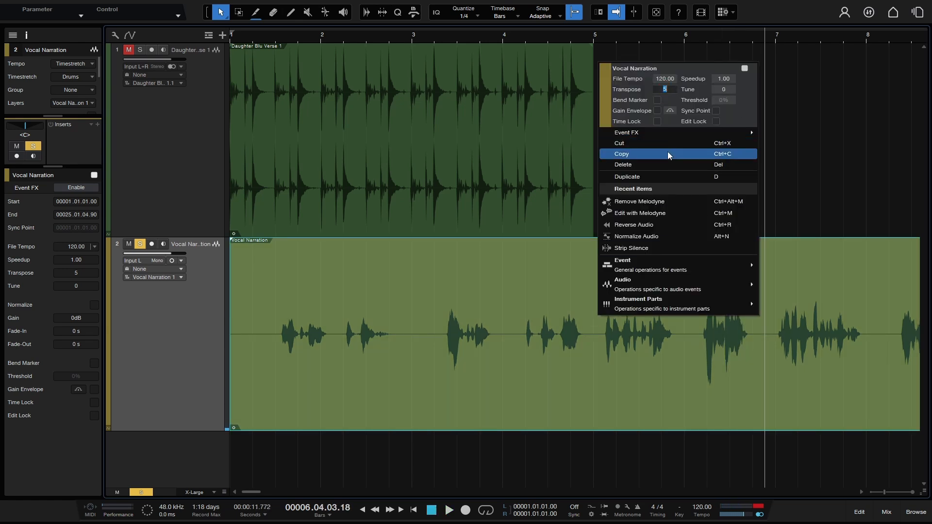
pyautogui.write('0')
pyautogui.press('Return')
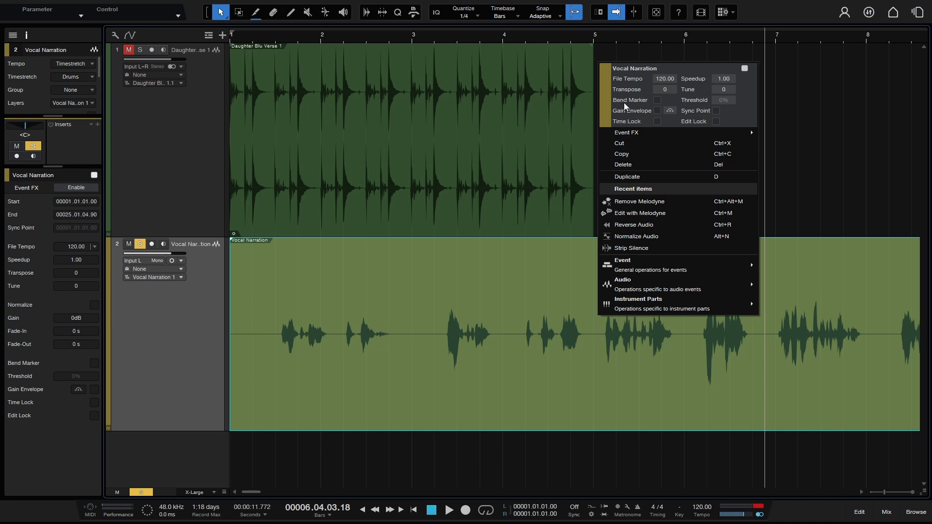
pyautogui.click(656, 101)
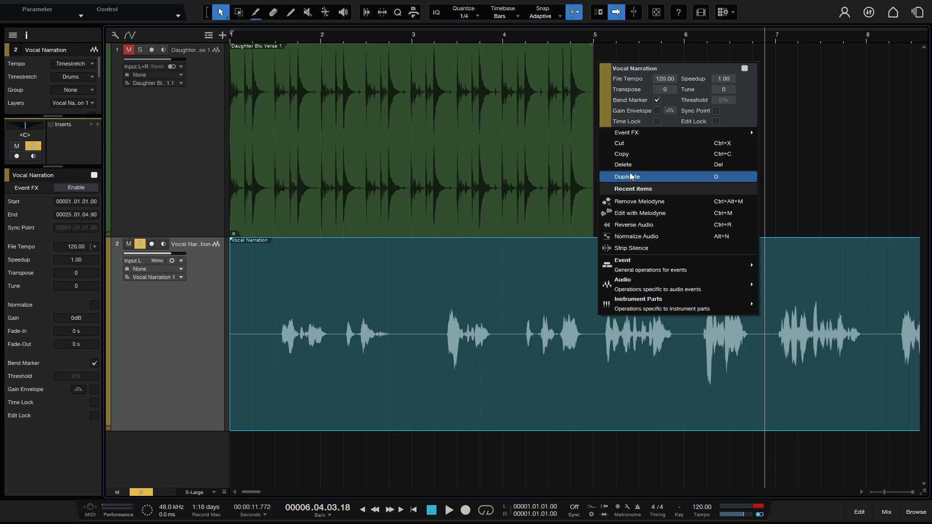
pyautogui.click(656, 100)
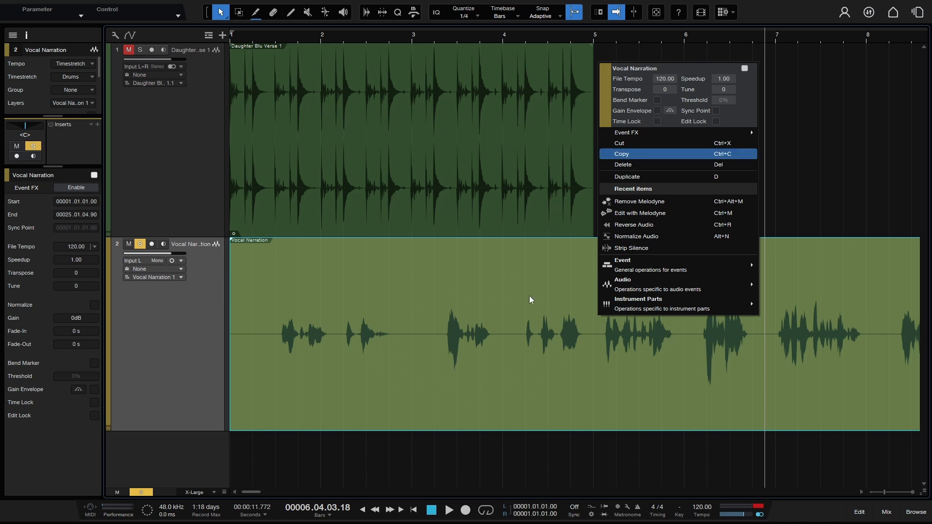
# Enable the gain envelope on the vocal narration event and add envelope points at bars 3.2, 3.3 and 4
pyautogui.click(657, 110)
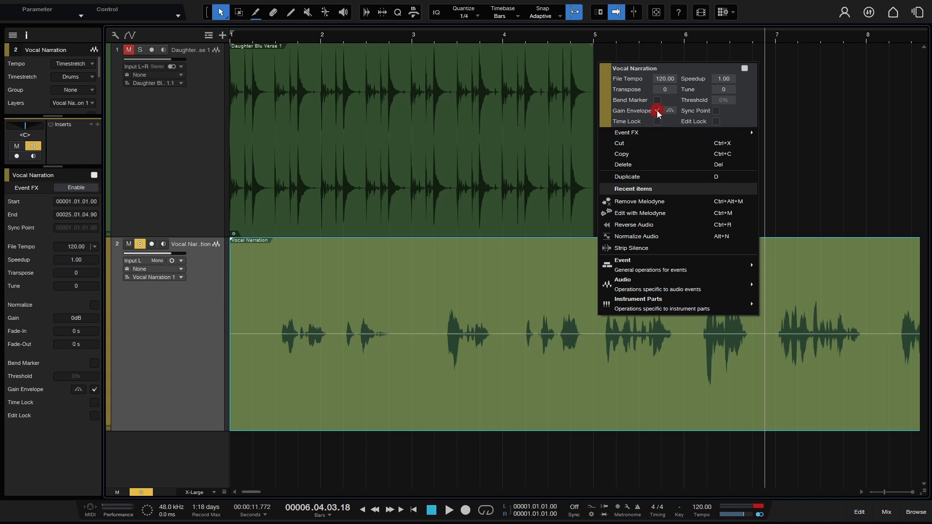
pyautogui.click(407, 292)
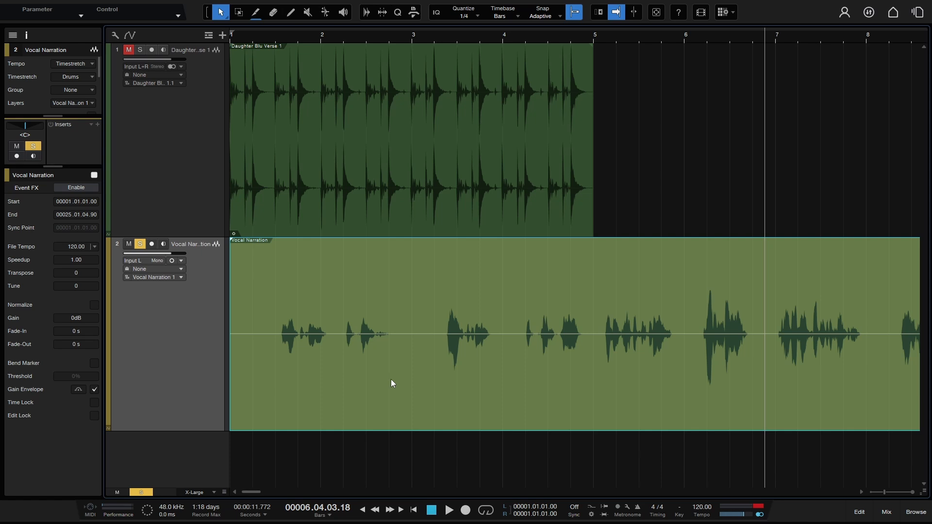
pyautogui.click(441, 335)
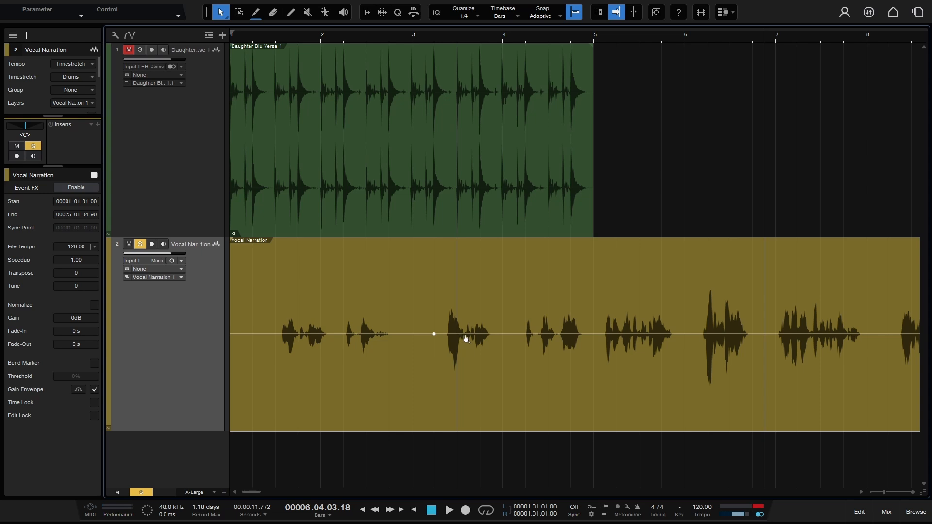
pyautogui.click(459, 334)
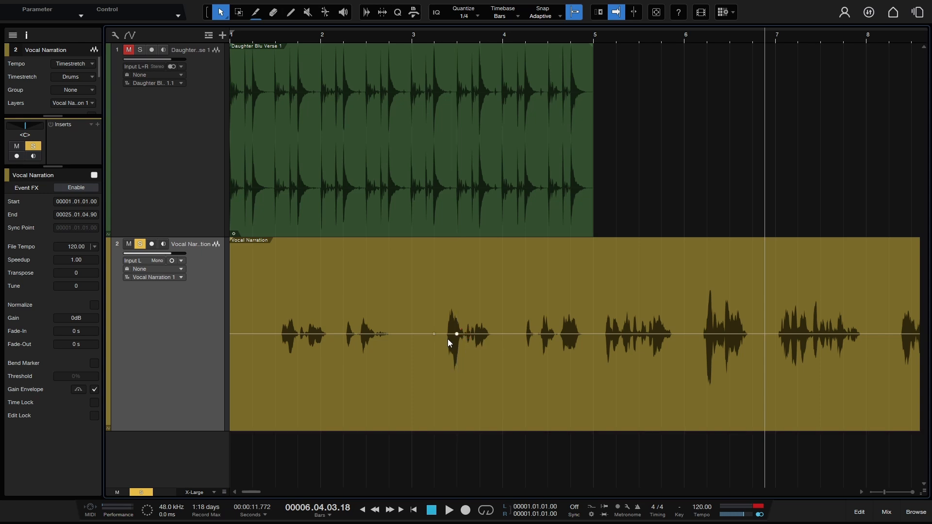
pyautogui.click(493, 335)
pyautogui.click(457, 334)
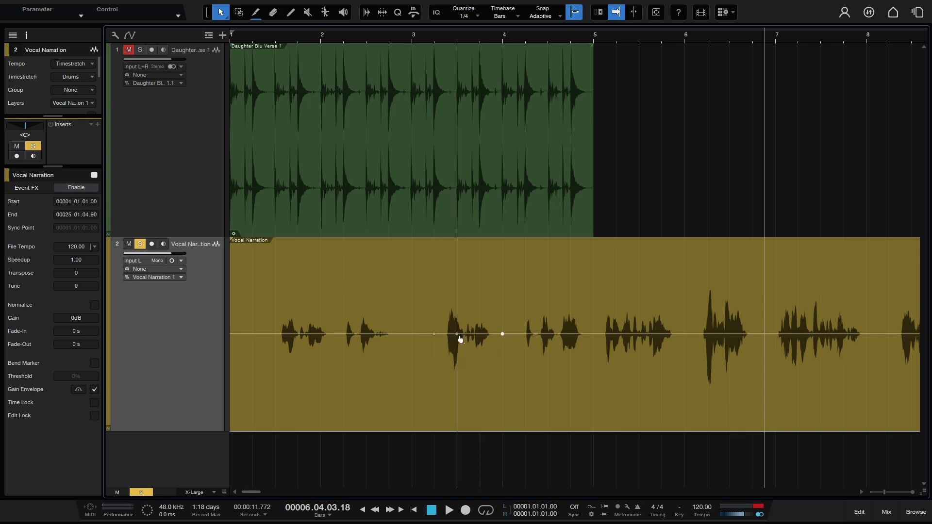
# Shape a gain dip by lowering the envelope point at bar 3.3 and curving its lead-in, and delete the upper point at bar 4
pyautogui.moveTo(457, 333); pyautogui.dragTo(462, 370)
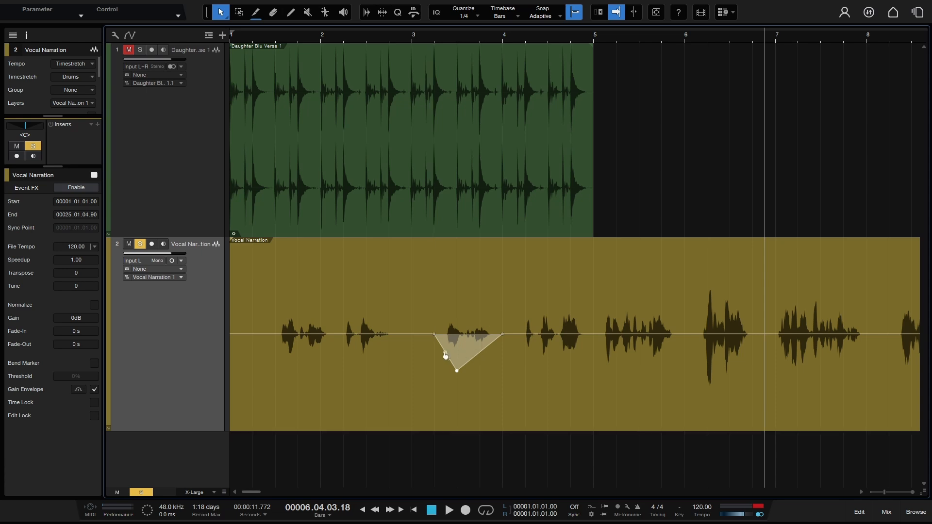
pyautogui.moveTo(446, 356)
pyautogui.mouseDown()
pyautogui.moveTo(437, 370)
pyautogui.moveTo(465, 353)
pyautogui.moveTo(448, 360)
pyautogui.mouseUp()
pyautogui.moveTo(485, 264); pyautogui.dragTo(476, 286)
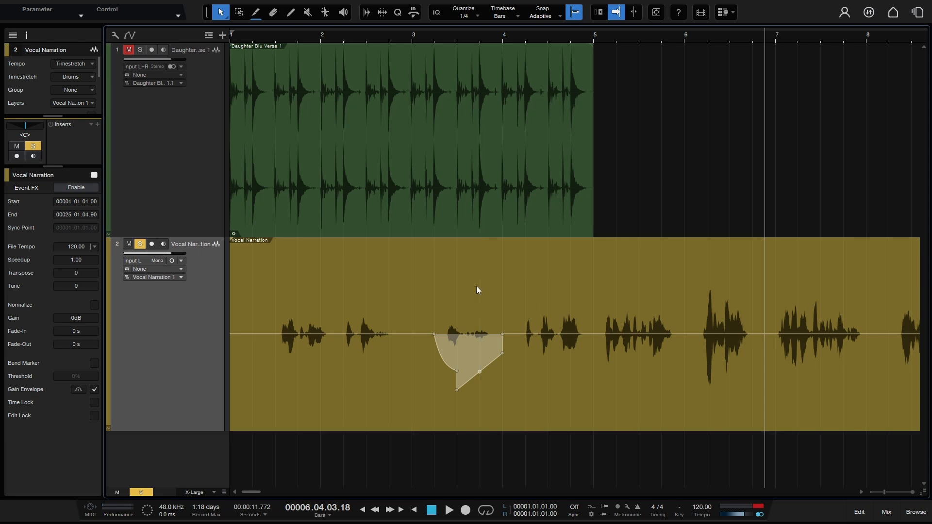
pyautogui.doubleClick(502, 334)
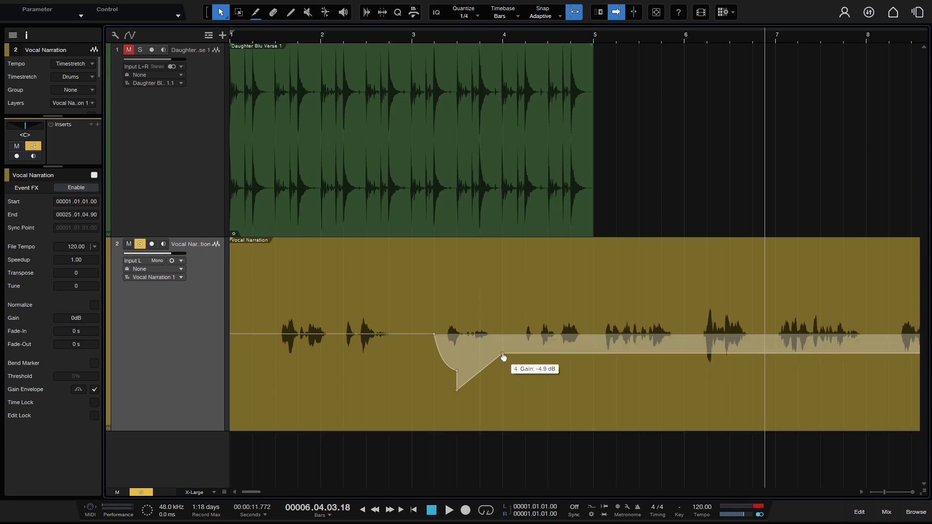
# Delete the remaining gain envelope points at bars 4 and 3.3 and switch off the vocal narration event's Gain Envelope
pyautogui.doubleClick(502, 353)
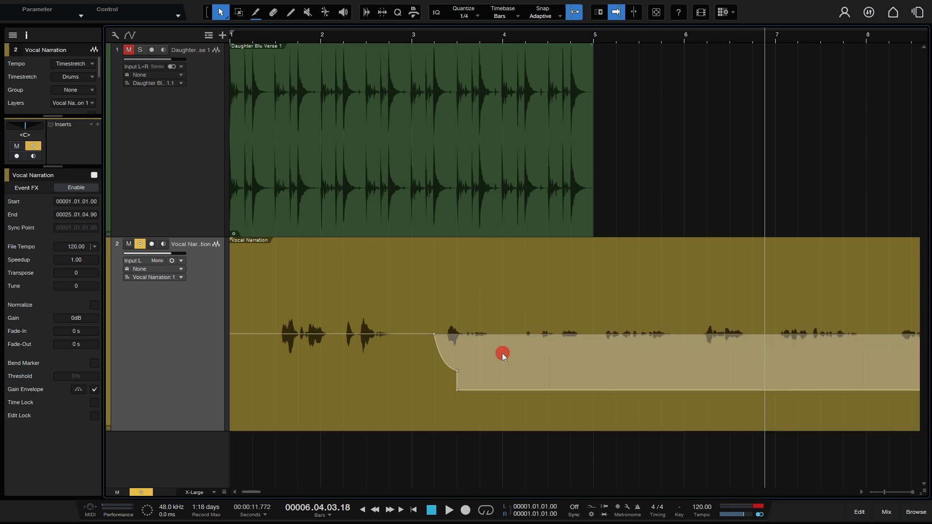
pyautogui.doubleClick(457, 391)
pyautogui.doubleClick(457, 372)
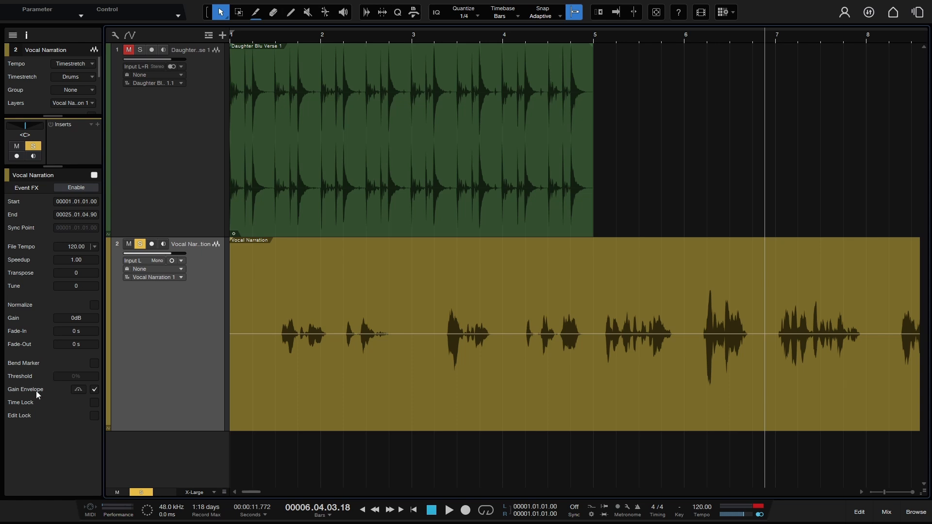
pyautogui.click(95, 389)
pyautogui.click(94, 389)
pyautogui.click(95, 388)
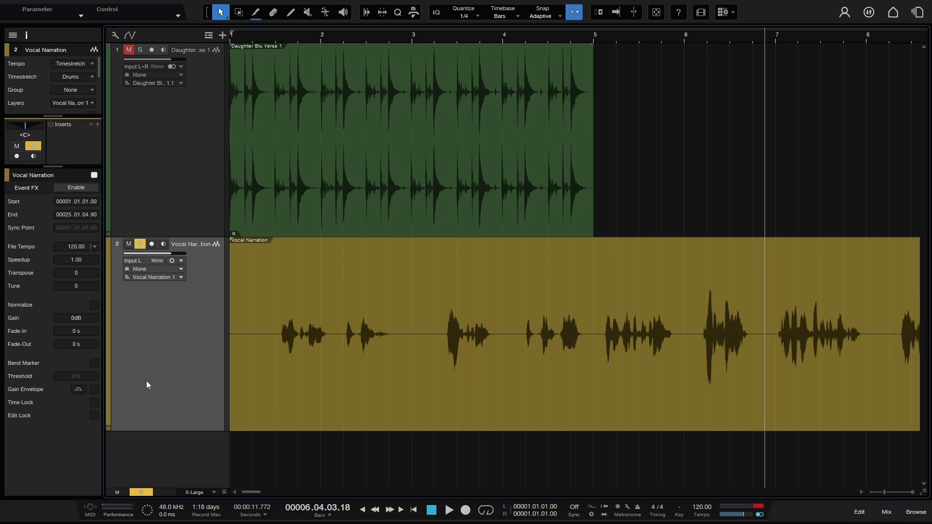
# Enable Time Lock on the vocal narration event and try to move the event along the timeline
pyautogui.rightClick(415, 371)
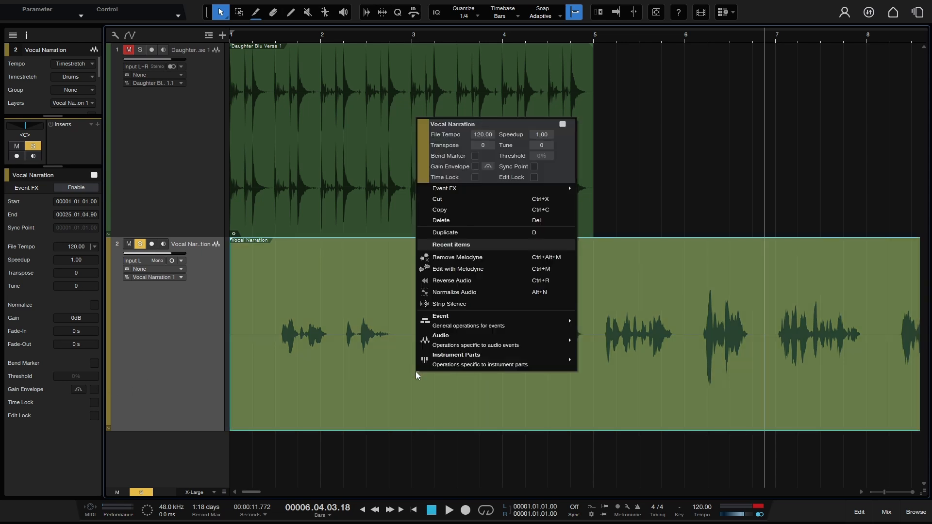
pyautogui.click(475, 177)
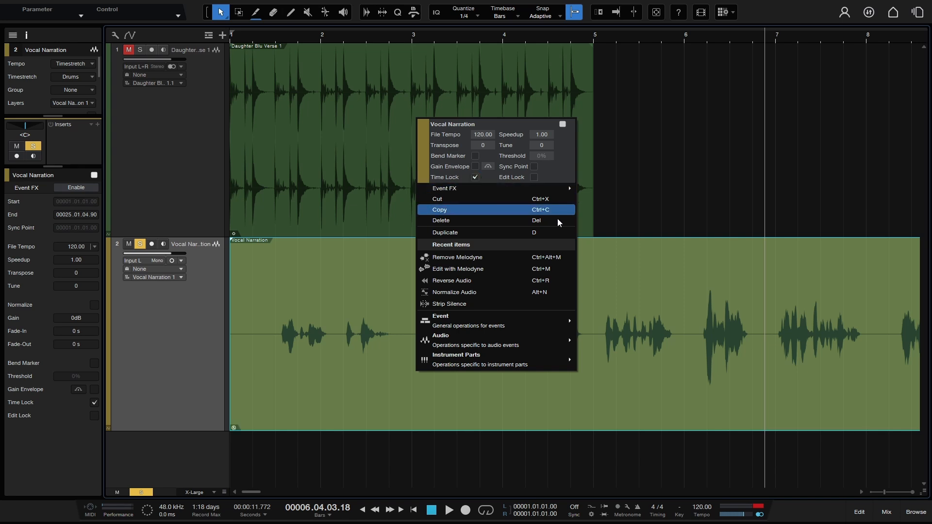
pyautogui.click(529, 389)
pyautogui.moveTo(380, 372); pyautogui.dragTo(665, 369)
pyautogui.moveTo(421, 384); pyautogui.dragTo(637, 385)
pyautogui.moveTo(391, 383); pyautogui.dragTo(634, 381)
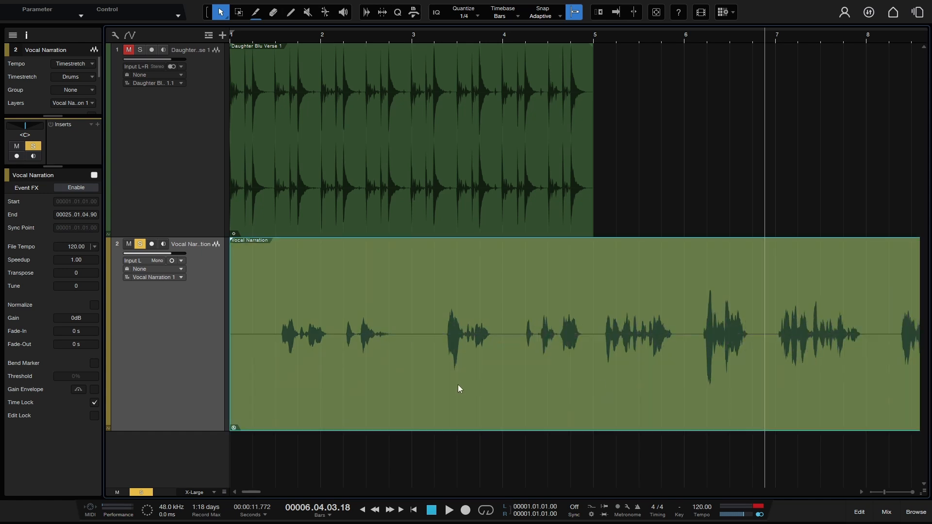
pyautogui.moveTo(458, 388); pyautogui.dragTo(692, 383)
# Switch the vocal narration event's Time Lock off and its Edit Lock on
pyautogui.rightClick(535, 296)
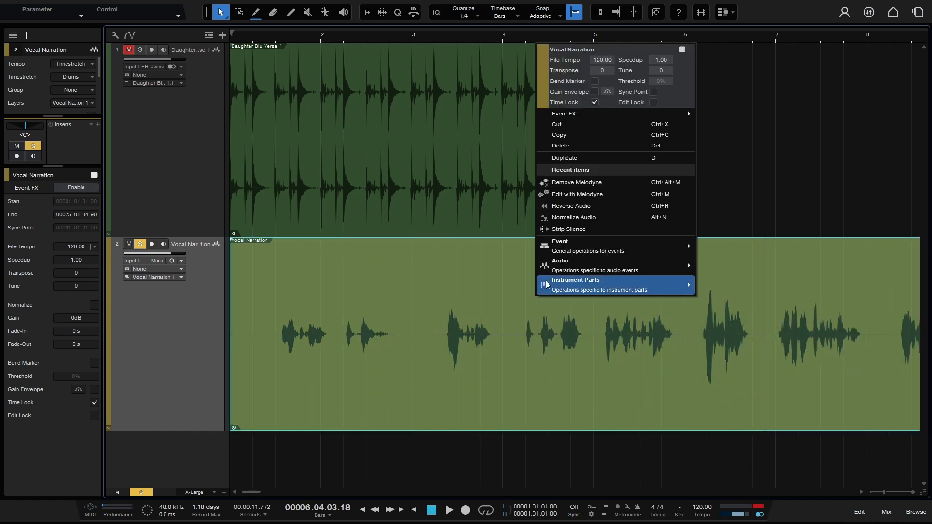
pyautogui.click(594, 103)
pyautogui.click(654, 103)
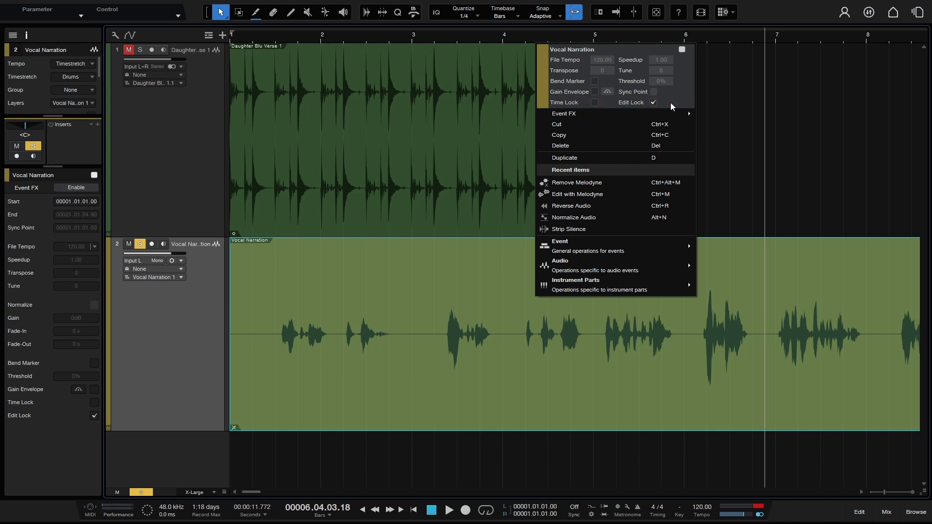
pyautogui.click(366, 368)
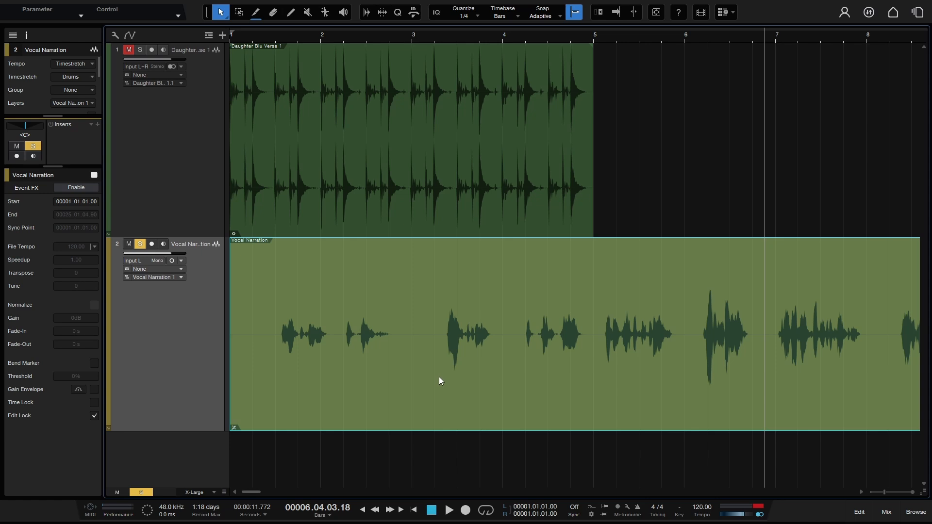
# Try to split the edit-locked vocal narration event at several positions between bars 1 and 7
pyautogui.click(426, 350)
pyautogui.keyDown('ctrl'); pyautogui.click(531, 340); pyautogui.keyUp('ctrl')
pyautogui.keyDown('ctrl'); pyautogui.click(652, 342); pyautogui.keyUp('ctrl')
pyautogui.keyDown('ctrl'); pyautogui.click(744, 341); pyautogui.keyUp('ctrl')
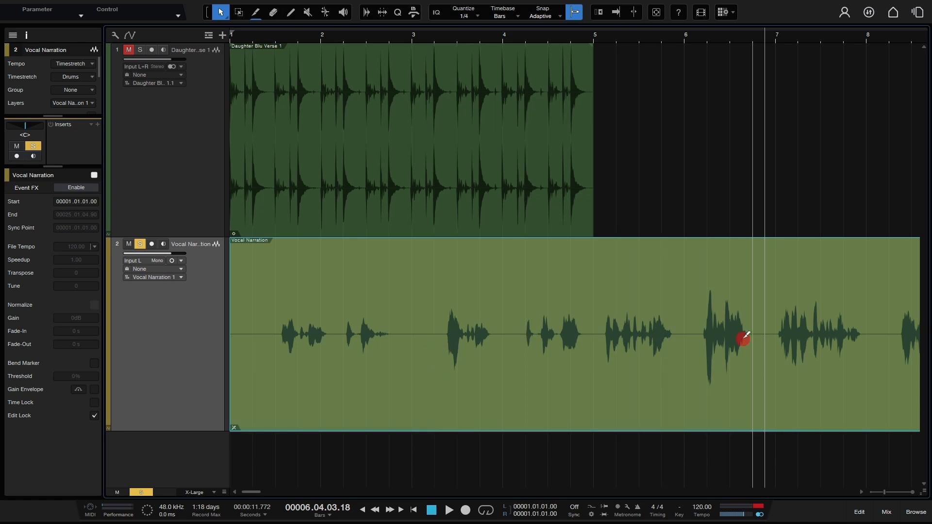
pyautogui.keyDown('ctrl'); pyautogui.click(615, 346); pyautogui.keyUp('ctrl')
pyautogui.keyDown('ctrl'); pyautogui.click(495, 352); pyautogui.keyUp('ctrl')
pyautogui.keyDown('ctrl'); pyautogui.click(379, 354); pyautogui.keyUp('ctrl')
pyautogui.keyDown('ctrl'); pyautogui.click(329, 357); pyautogui.keyUp('ctrl')
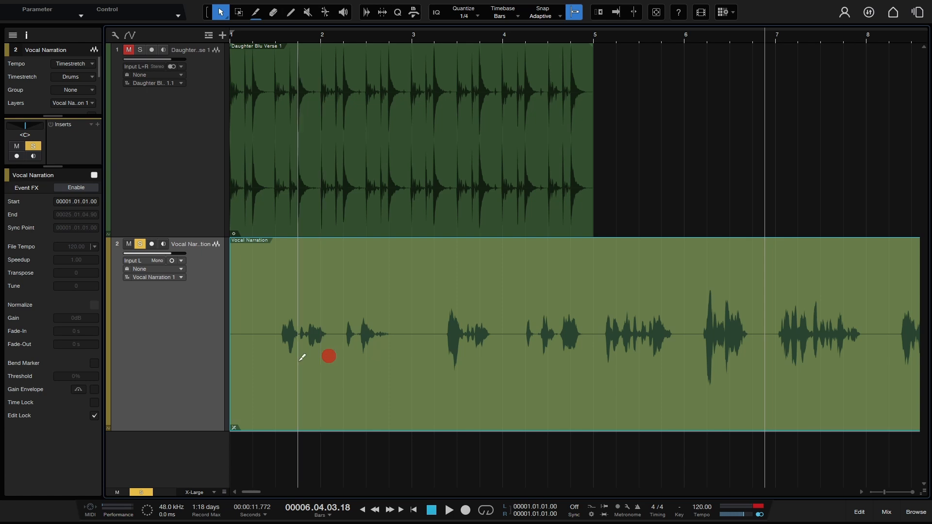
pyautogui.keyDown('ctrl'); pyautogui.click(298, 362); pyautogui.keyUp('ctrl')
# Switch off Edit Lock on the vocal narration event
pyautogui.rightClick(456, 343)
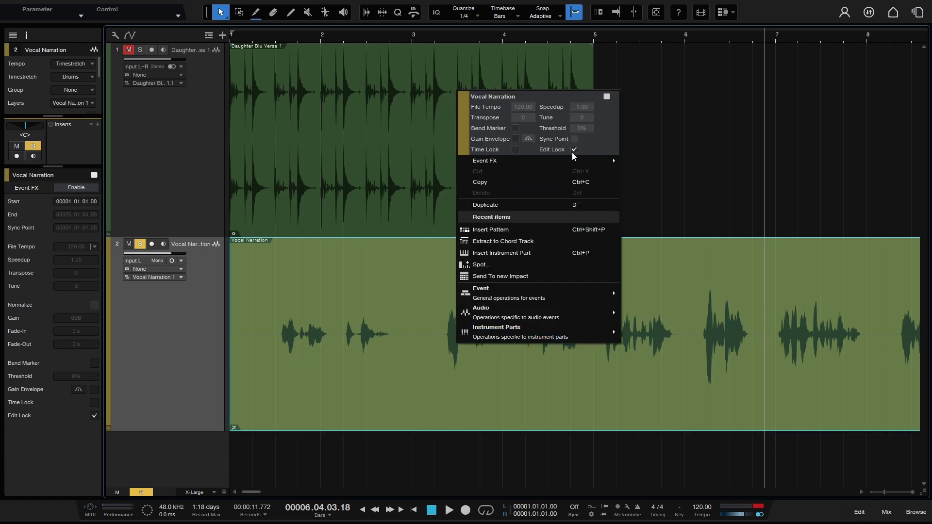
pyautogui.click(572, 150)
pyautogui.click(354, 351)
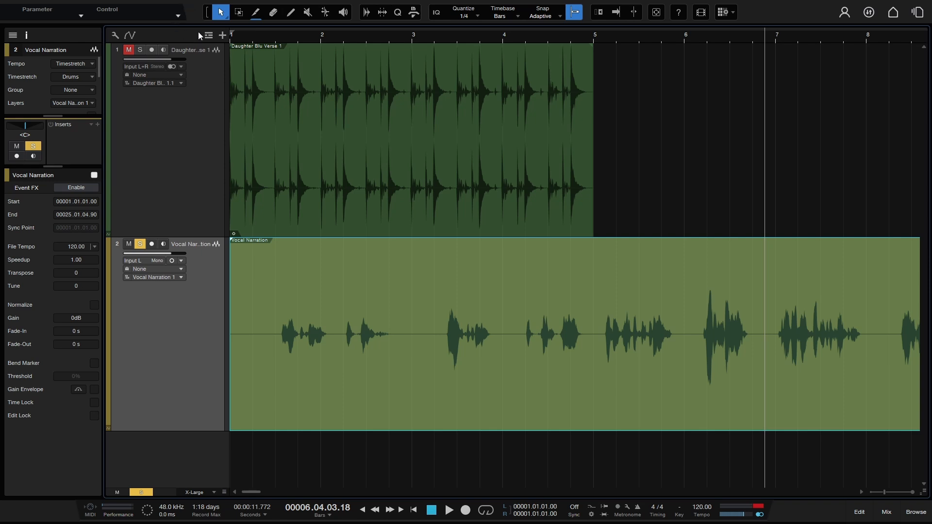
# Link the Arrow and Range tools and select a vocal narration range from bar 12 to about bar 15.2
pyautogui.click(208, 14)
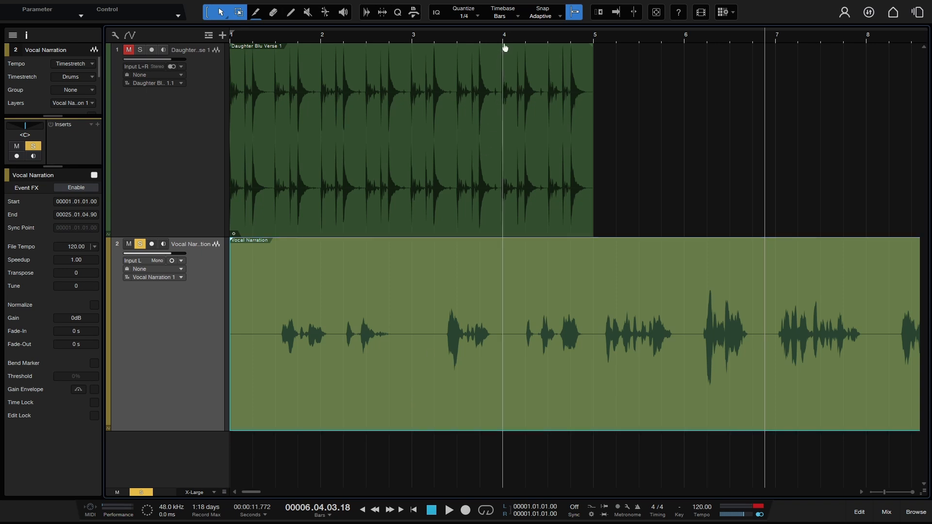
pyautogui.moveTo(502, 37); pyautogui.dragTo(475, 15)
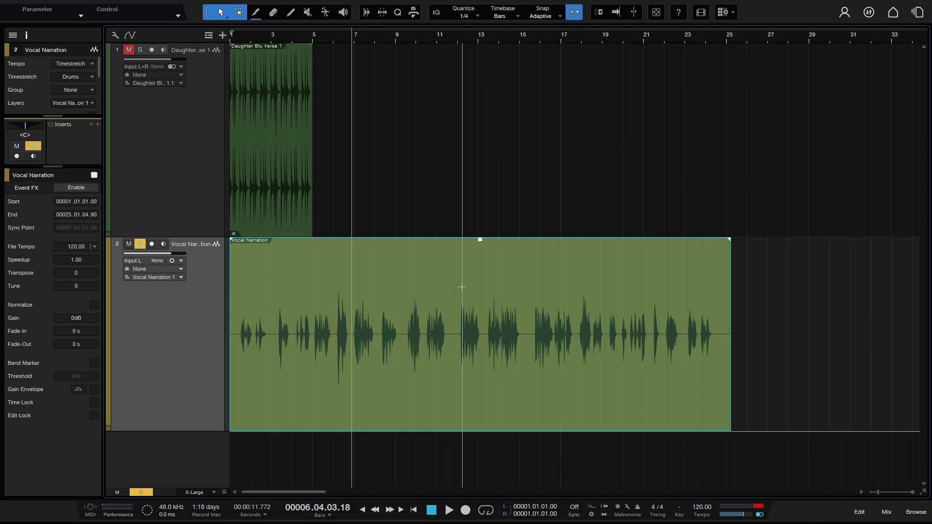
pyautogui.moveTo(457, 282); pyautogui.dragTo(524, 283)
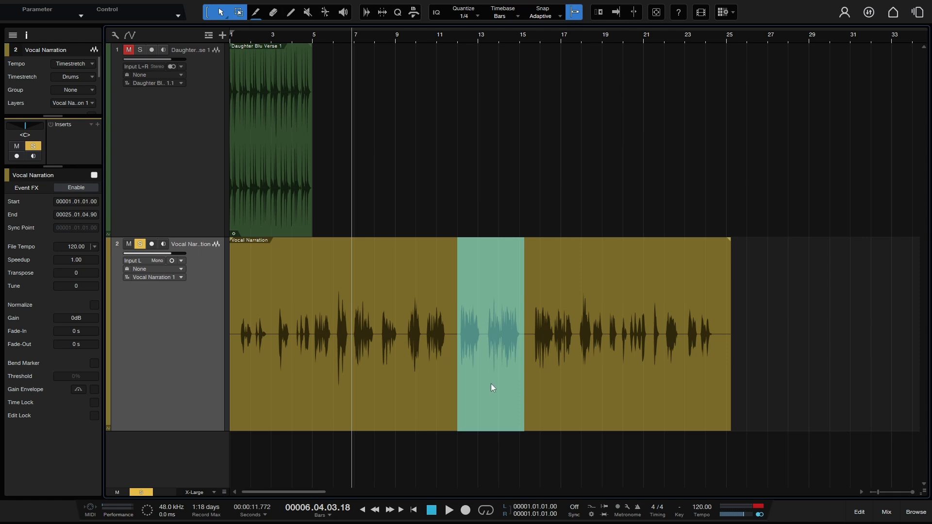
# Move the selected vocal narration range to bar 27 and undo the move
pyautogui.moveTo(486, 392); pyautogui.dragTo(815, 204)
pyautogui.hotkey('ctrl', 'z')
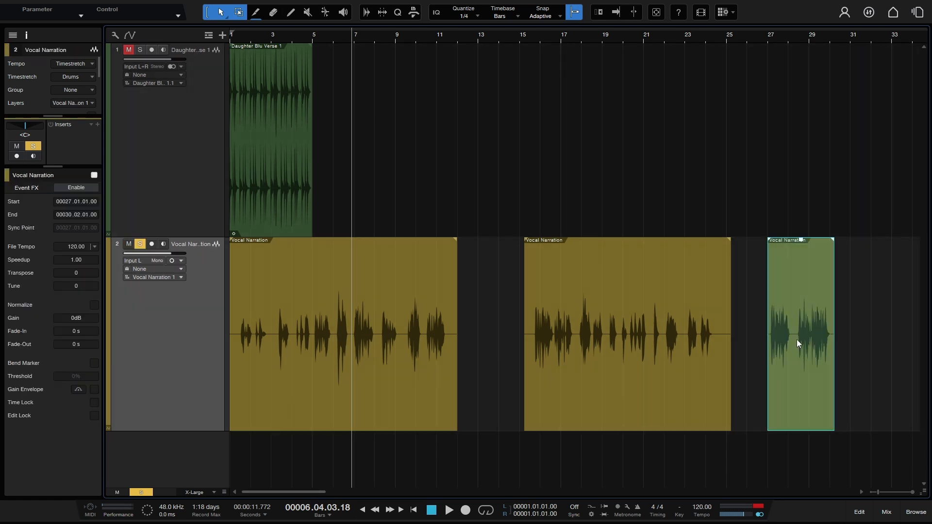
pyautogui.hotkey('ctrl', 'z')
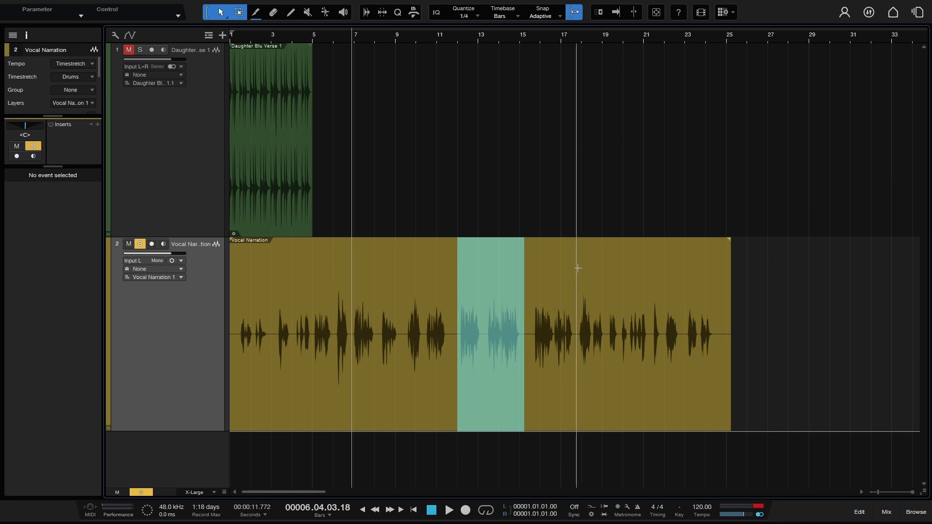
# Delete the vocal narration range from about bar 17.4 to bar 21.2 and undo the deletion
pyautogui.moveTo(576, 268); pyautogui.dragTo(649, 272)
pyautogui.press('Delete')
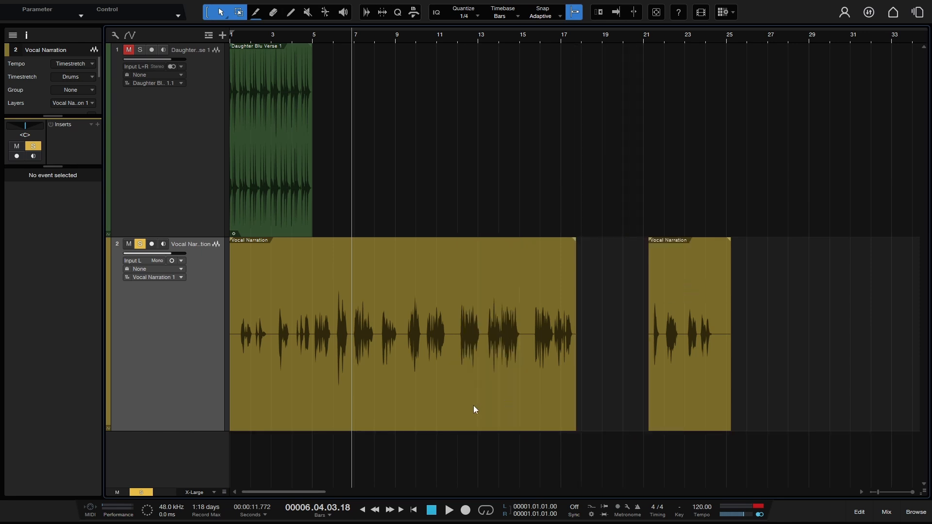
pyautogui.hotkey('ctrl', 'z')
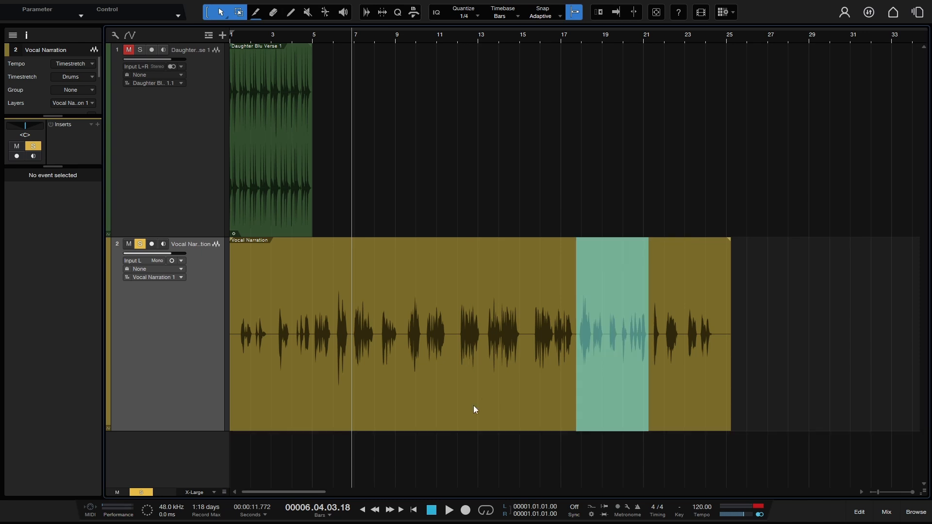
# Cut the selected vocal narration range, paste it at bar 29, and undo both the paste and the cut
pyautogui.rightClick(606, 393)
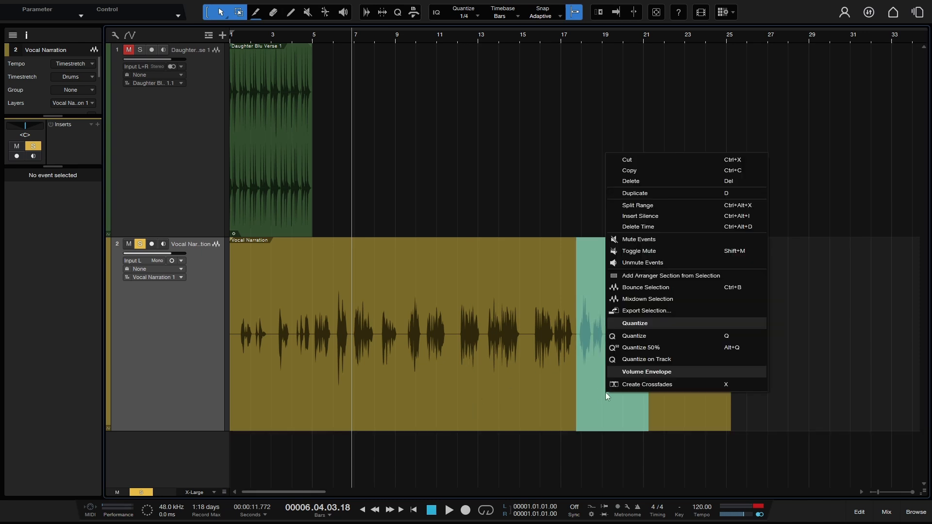
pyautogui.click(663, 159)
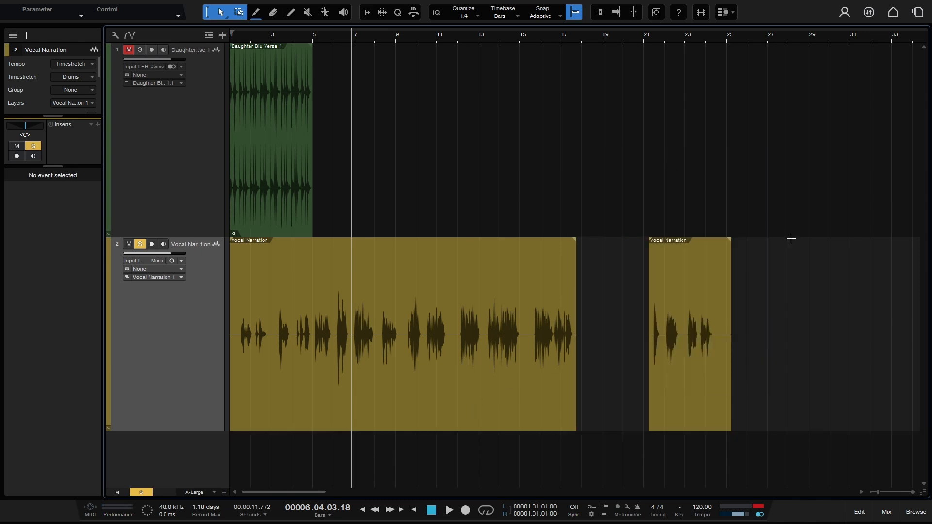
pyautogui.click(812, 41)
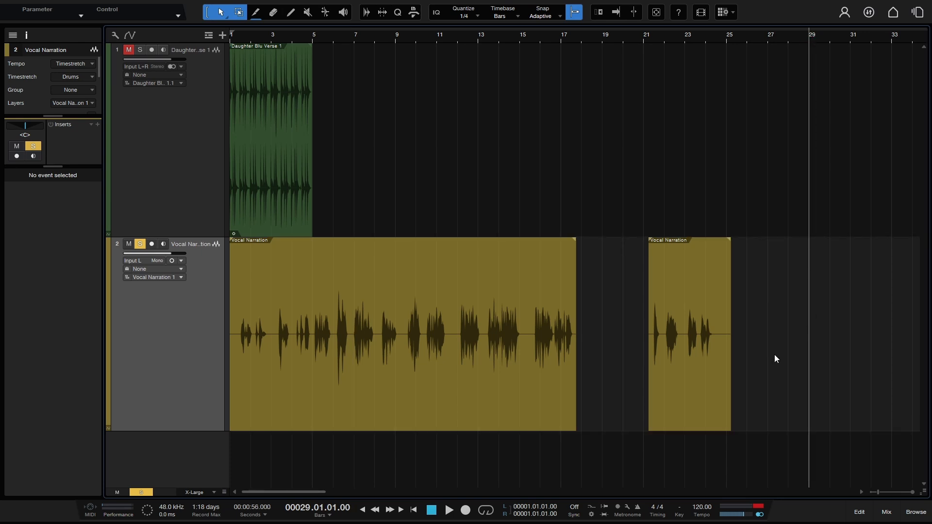
pyautogui.hotkey('ctrl', 'v')
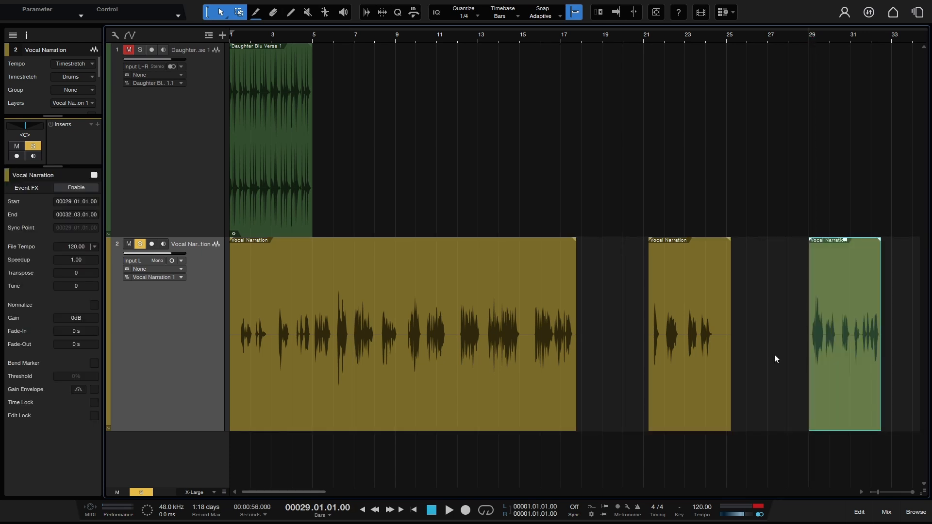
pyautogui.hotkey('ctrl', 'z')
pyautogui.hotkey('ctrl', 'z')
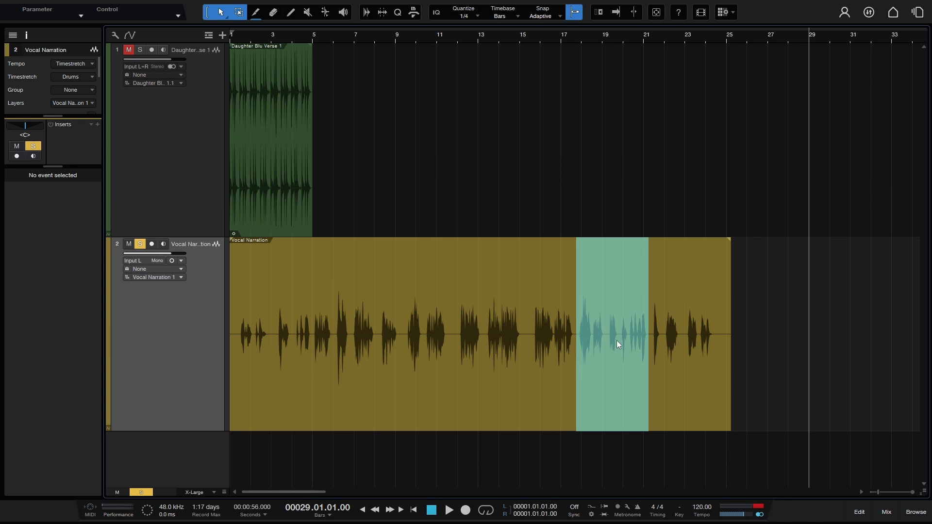
# Unlink the Arrow and Range tools and select the whole vocal narration event with the Arrow tool
pyautogui.click(206, 12)
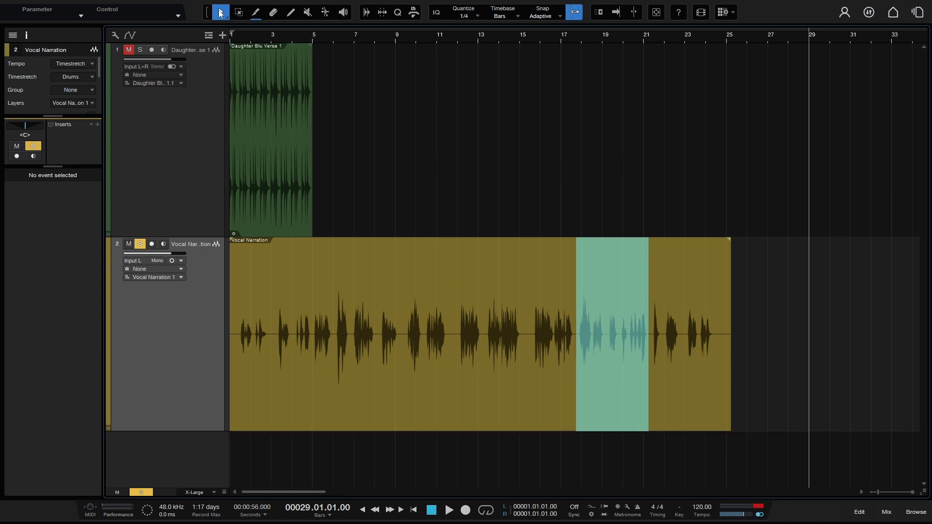
pyautogui.click(452, 378)
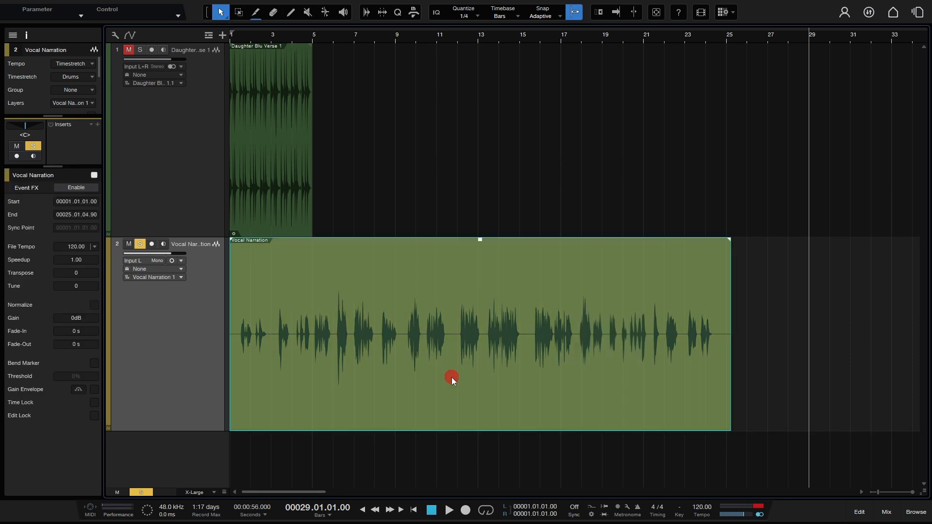
pyautogui.click(750, 366)
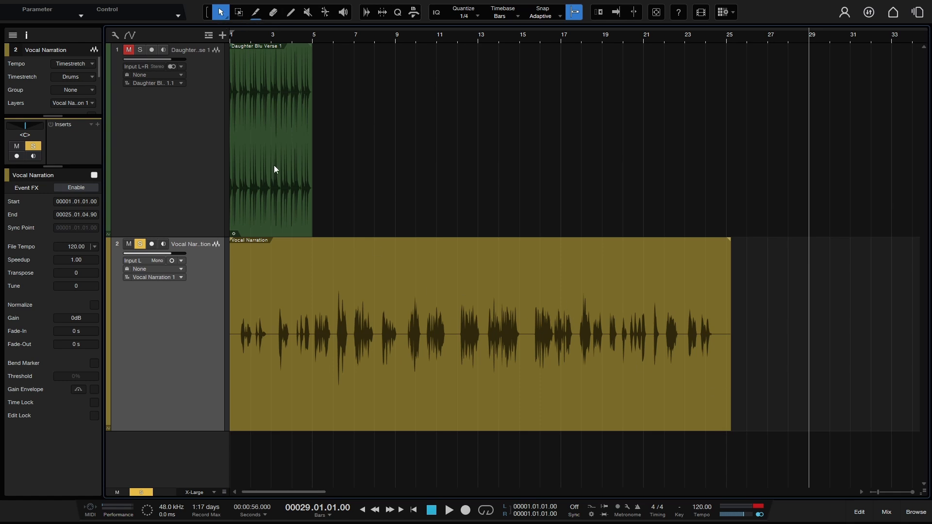
pyautogui.click(500, 293)
pyautogui.click(502, 264)
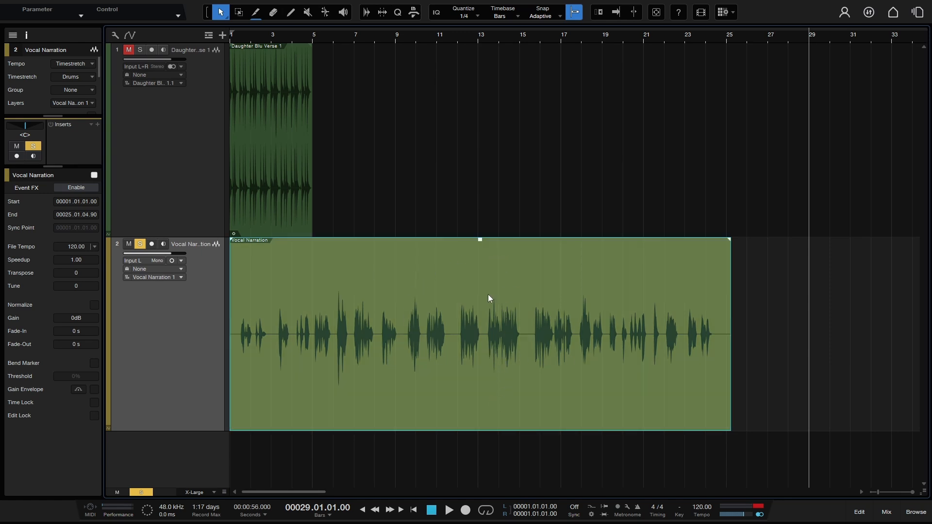
# With the Range tool, select a short range in the drum loop, and two ranges in the vocal narration, the last starting at bar 21
pyautogui.click(239, 12)
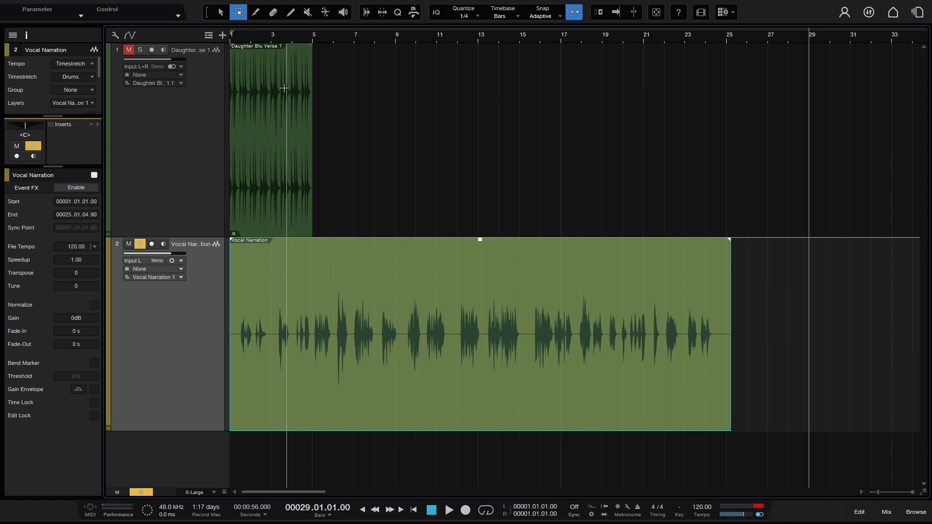
pyautogui.moveTo(261, 113); pyautogui.dragTo(286, 113)
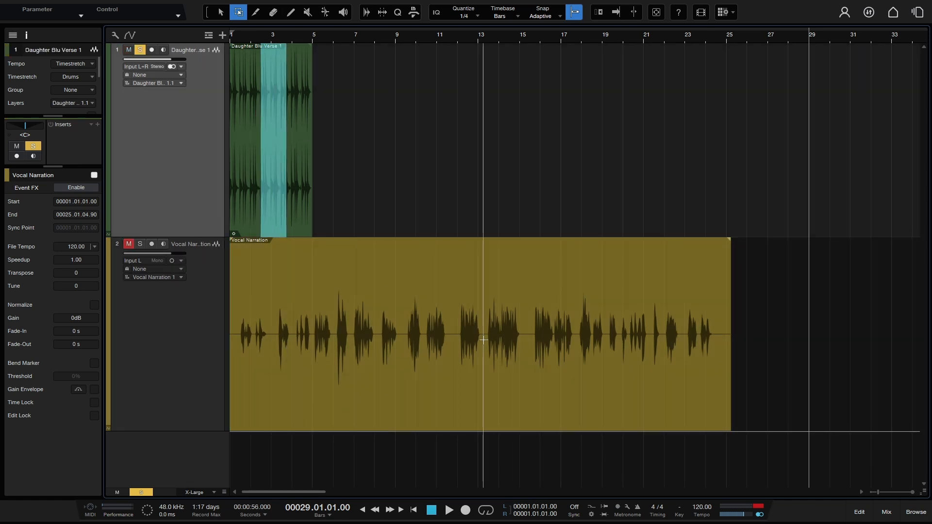
pyautogui.moveTo(482, 338); pyautogui.dragTo(572, 351)
pyautogui.moveTo(643, 322); pyautogui.dragTo(695, 328)
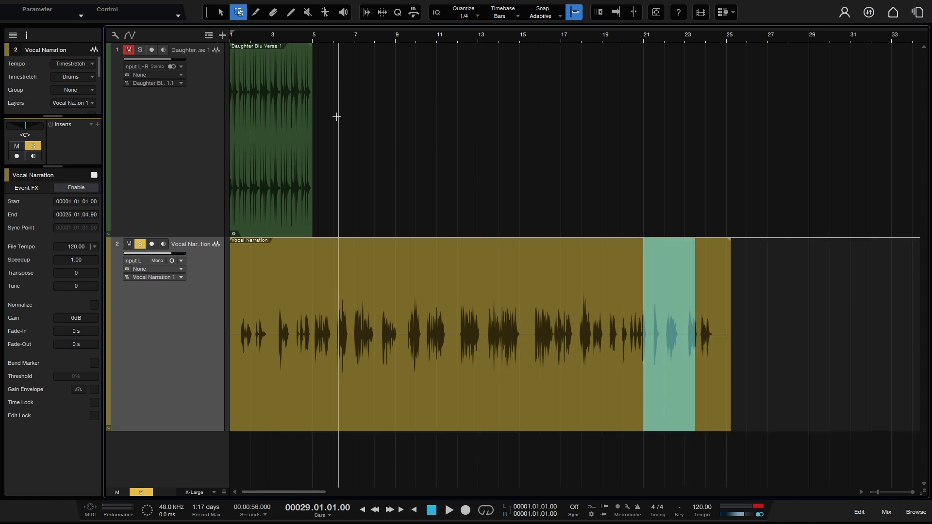
# Clear the range selection and split the vocal narration event at bar 9.2 with the Split tool
pyautogui.click(255, 12)
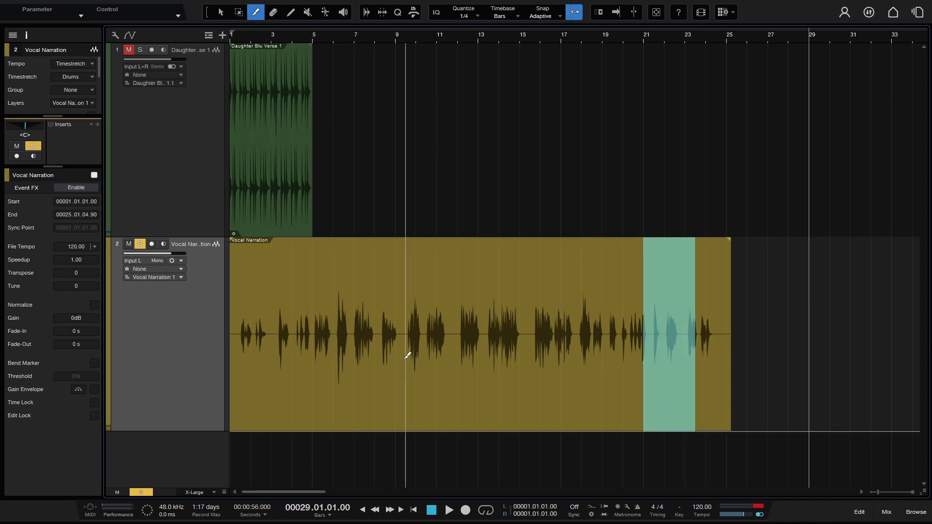
pyautogui.click(755, 357)
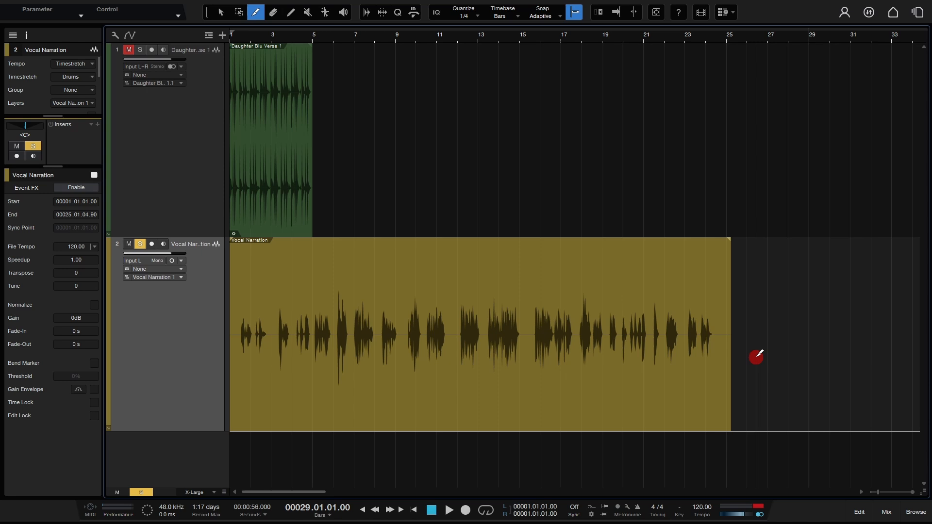
pyautogui.click(402, 354)
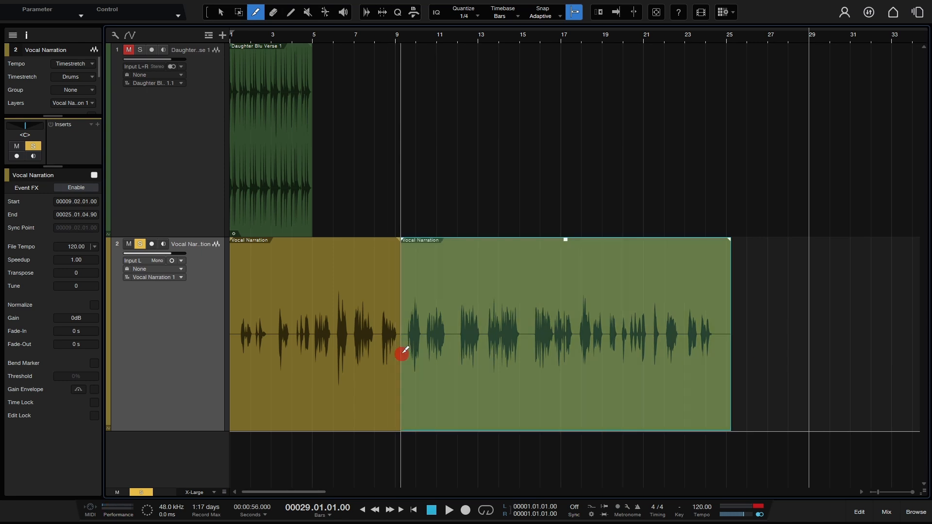
# Split the vocal narration event at bars 11.4 and 15.2 with the Split tool
pyautogui.click(454, 354)
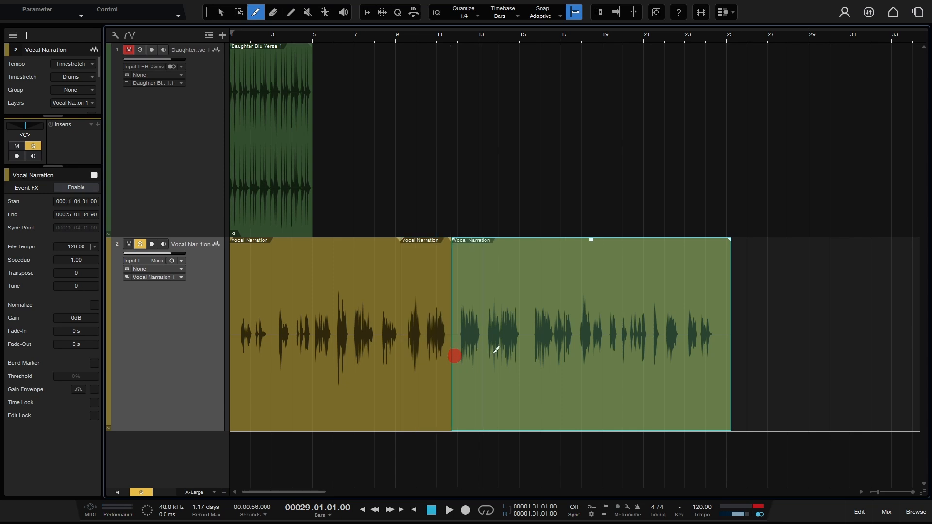
pyautogui.click(524, 353)
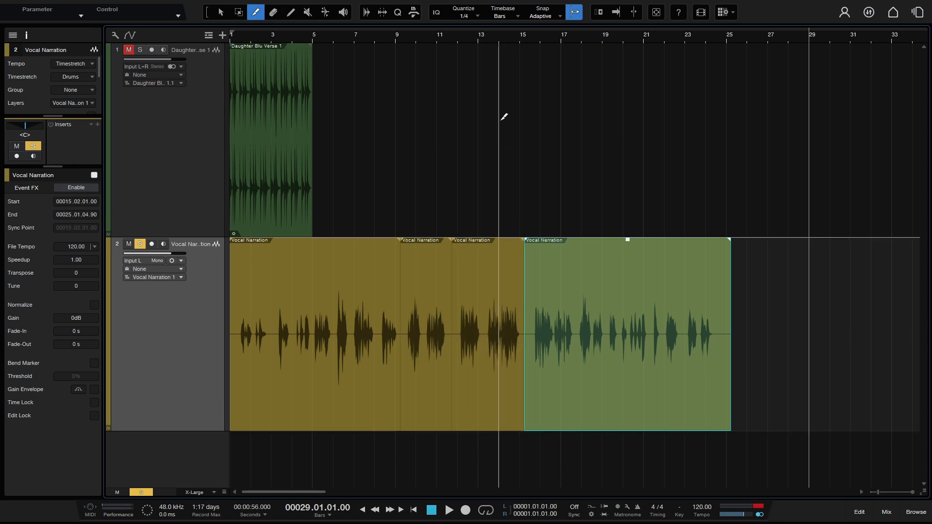
# Set the quantize value of the arrangement grid to 1/8
pyautogui.moveTo(466, 39); pyautogui.dragTo(442, 63)
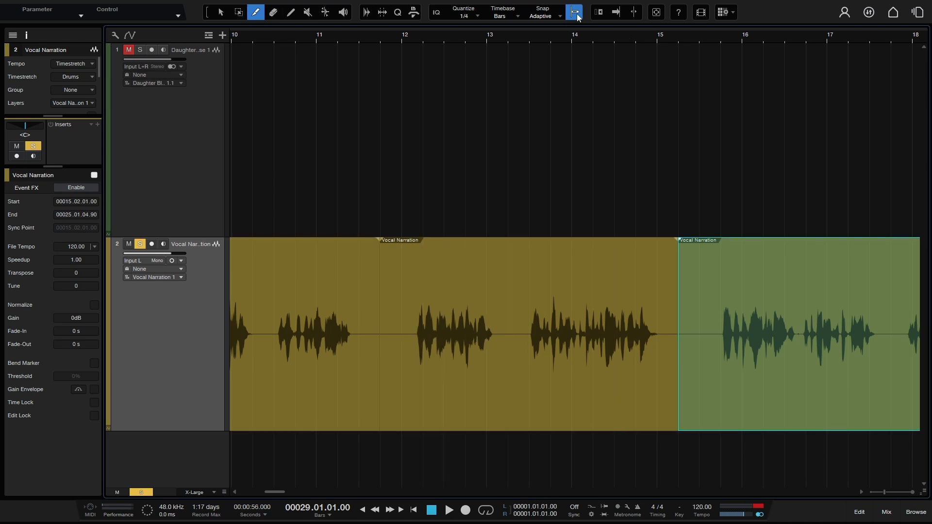
pyautogui.click(478, 18)
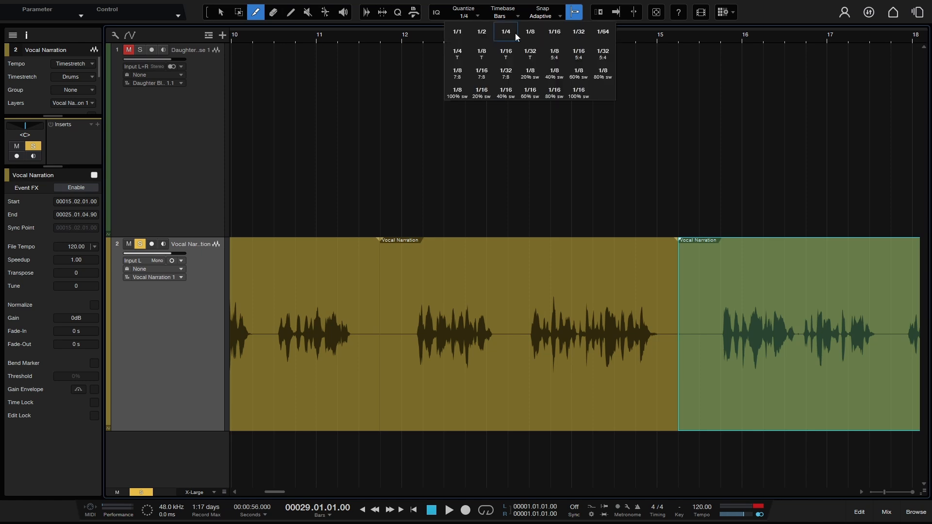
pyautogui.click(528, 33)
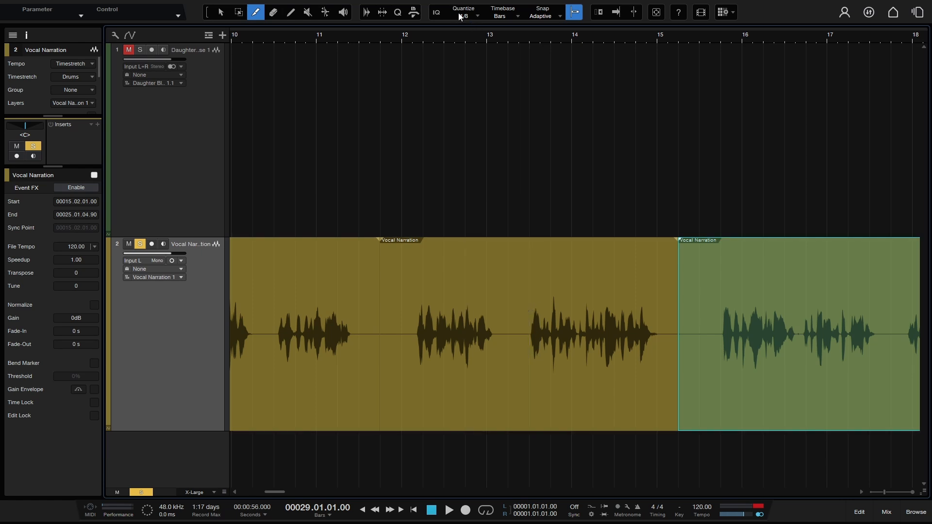
# Turn off snapping and split the vocal narration event freely just before the phrase that starts after 13.3
pyautogui.click(574, 13)
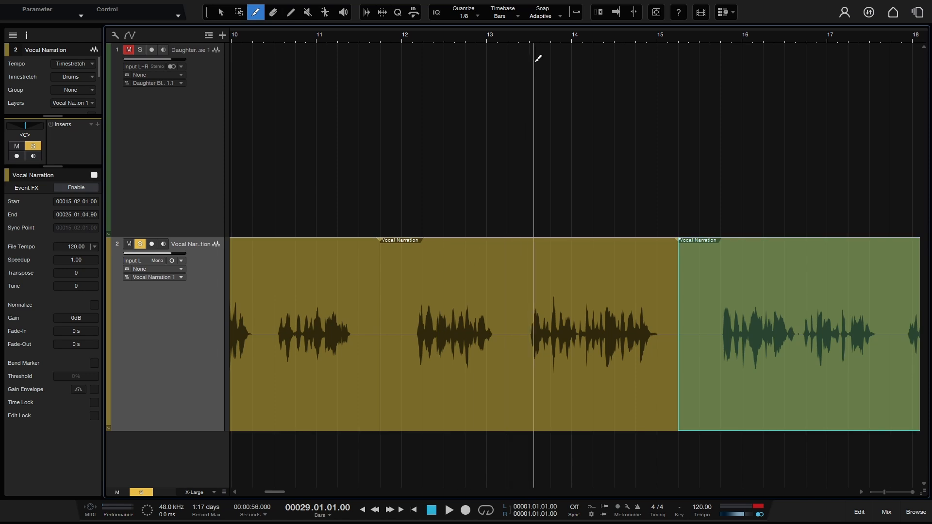
pyautogui.moveTo(540, 33); pyautogui.dragTo(592, 80)
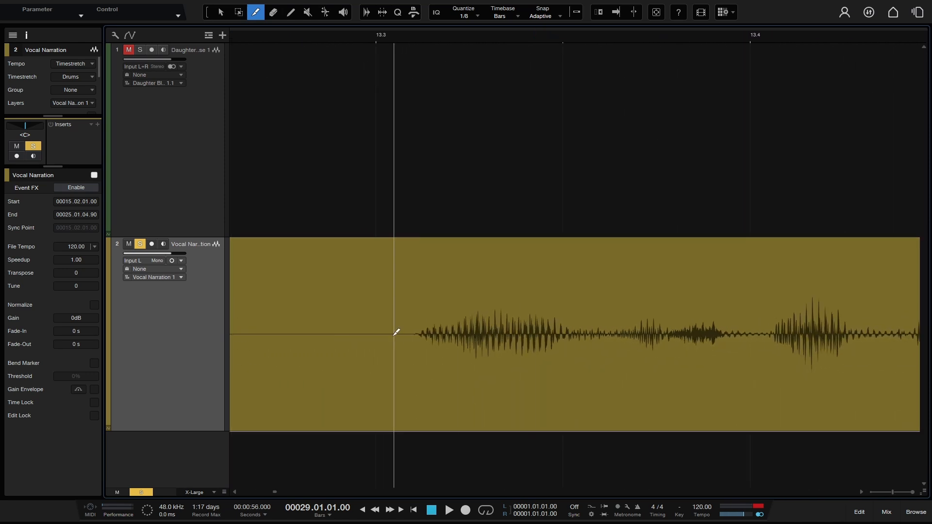
pyautogui.click(408, 368)
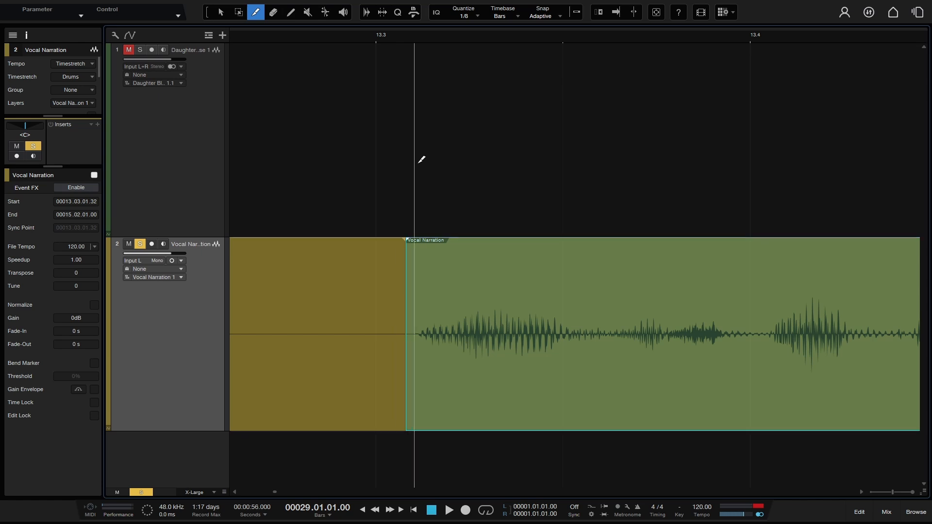
# Undo all the splits in the vocal narration event
pyautogui.moveTo(485, 36); pyautogui.dragTo(493, 9)
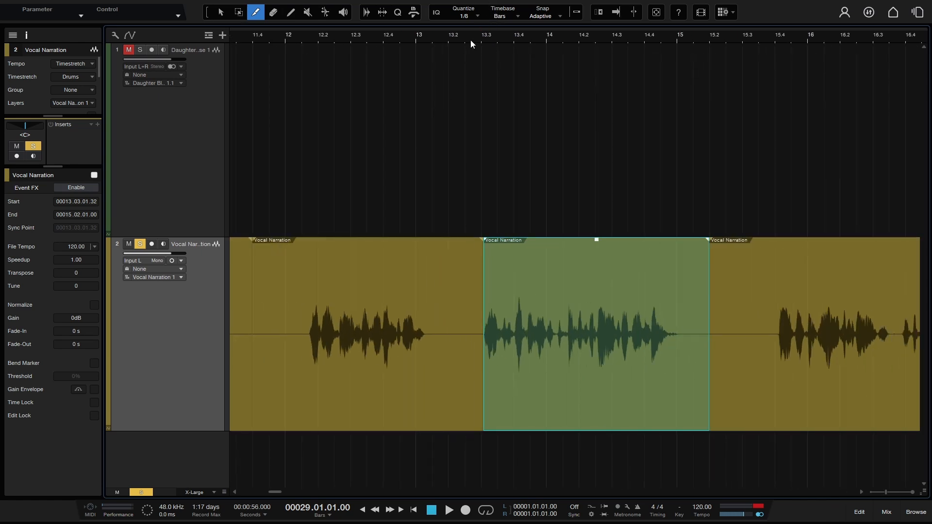
pyautogui.moveTo(471, 40); pyautogui.dragTo(528, 15)
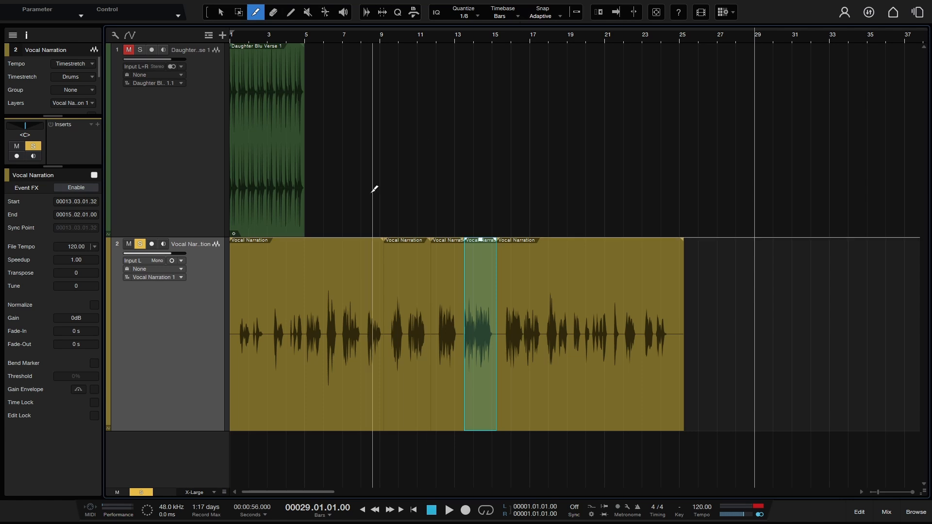
pyautogui.hotkey('ctrl', 'z')
pyautogui.hotkey('ctrl', 'z')
pyautogui.hotkey('ctrl', 'z')
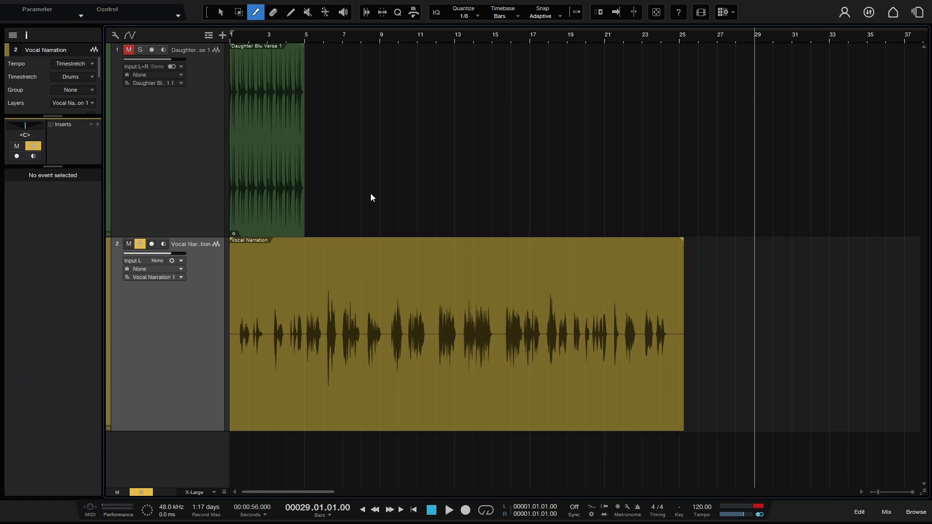
# Erase the drum loop and vocal narration events with the Eraser tool and undo both deletions
pyautogui.click(274, 12)
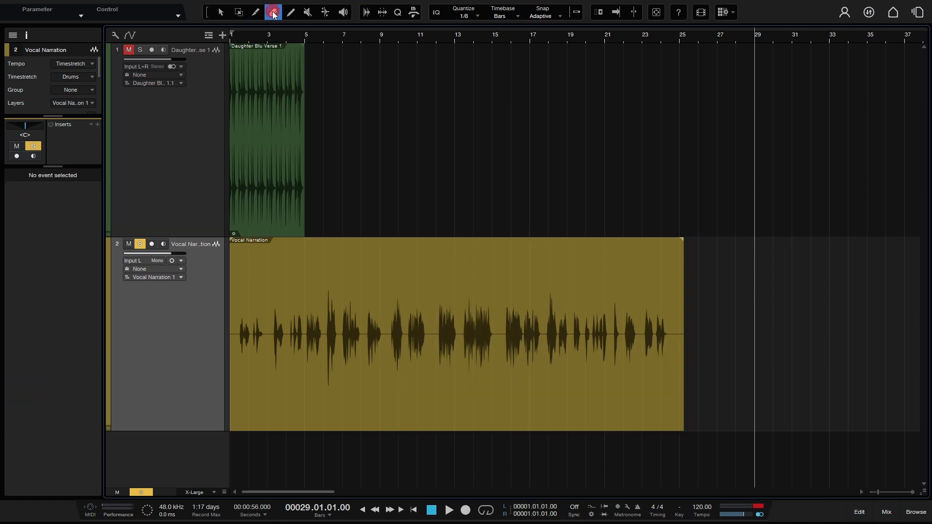
pyautogui.click(276, 112)
pyautogui.click(439, 278)
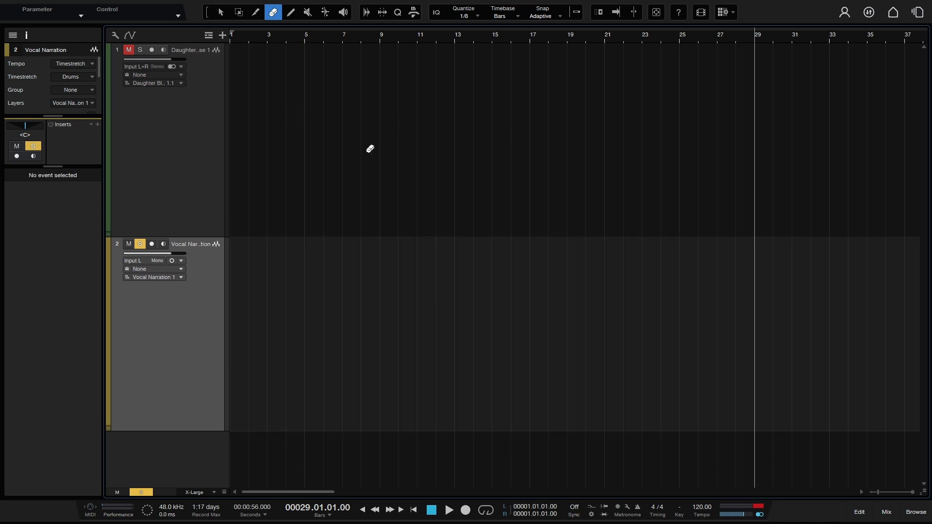
pyautogui.hotkey('ctrl', 'z')
pyautogui.hotkey('ctrl', 'z')
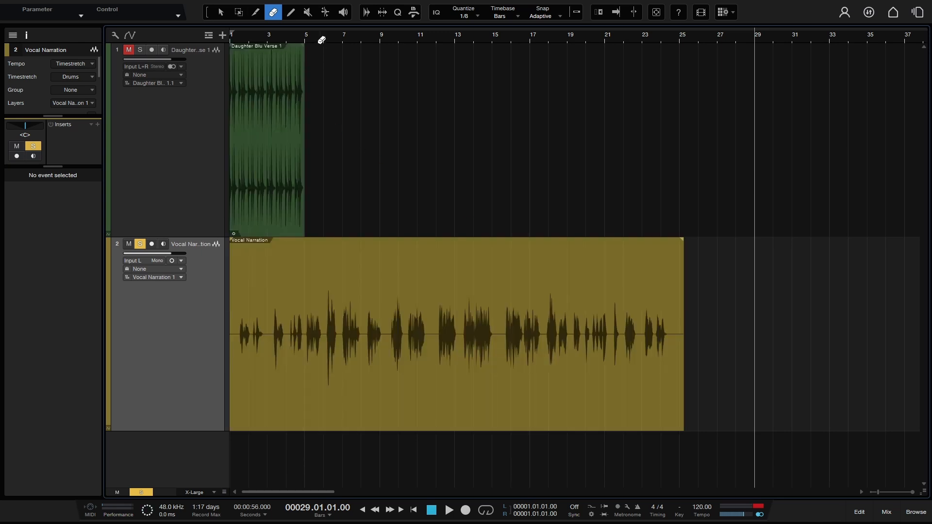
# Mute and unmute the vocal narration and drum loop events twice with the Mute tool
pyautogui.click(308, 11)
pyautogui.click(352, 324)
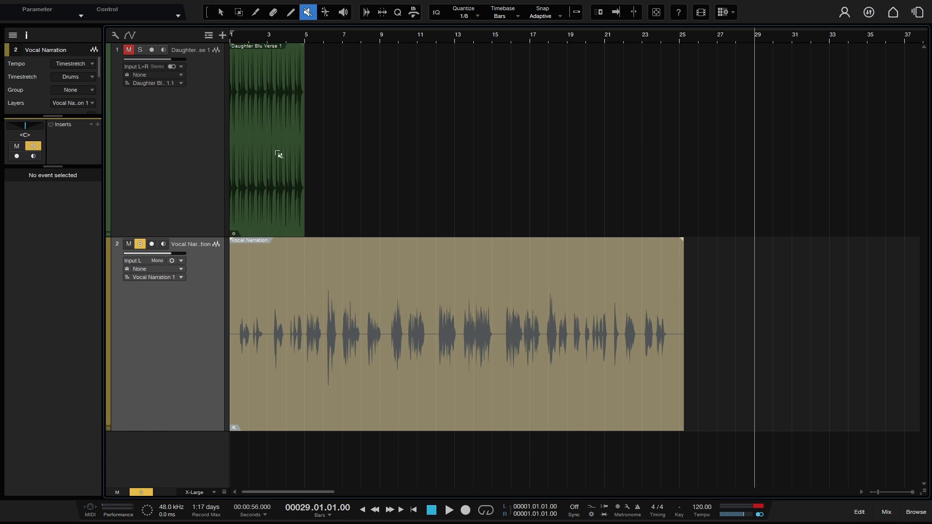
pyautogui.click(264, 129)
pyautogui.click(333, 343)
pyautogui.click(264, 159)
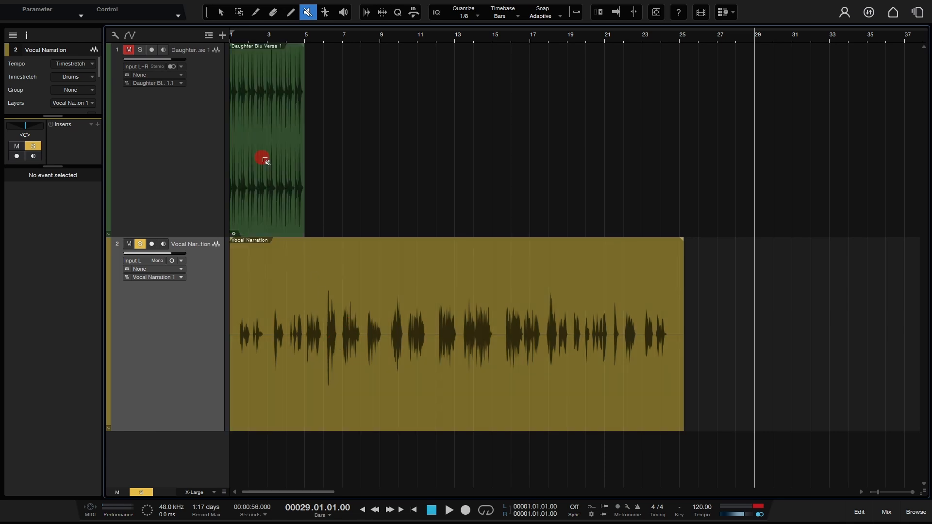
pyautogui.click(390, 307)
pyautogui.click(273, 141)
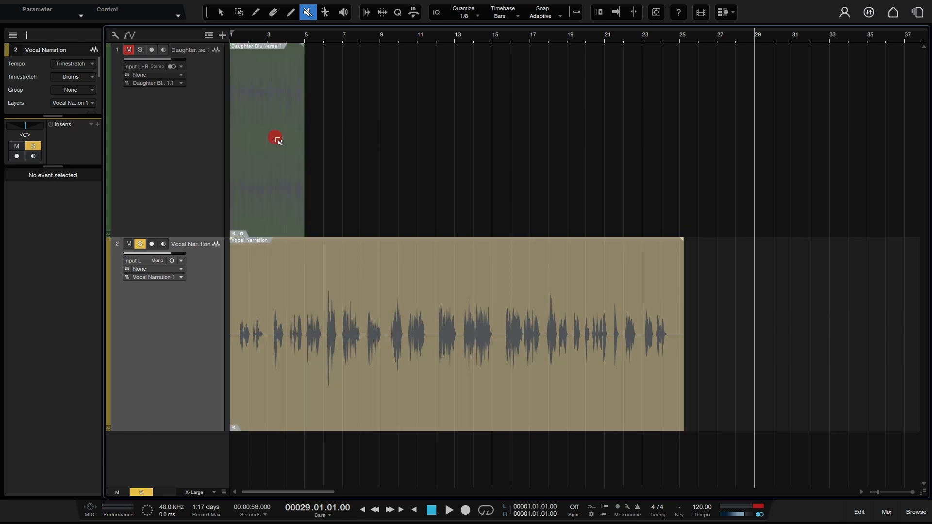
pyautogui.click(280, 150)
pyautogui.click(371, 309)
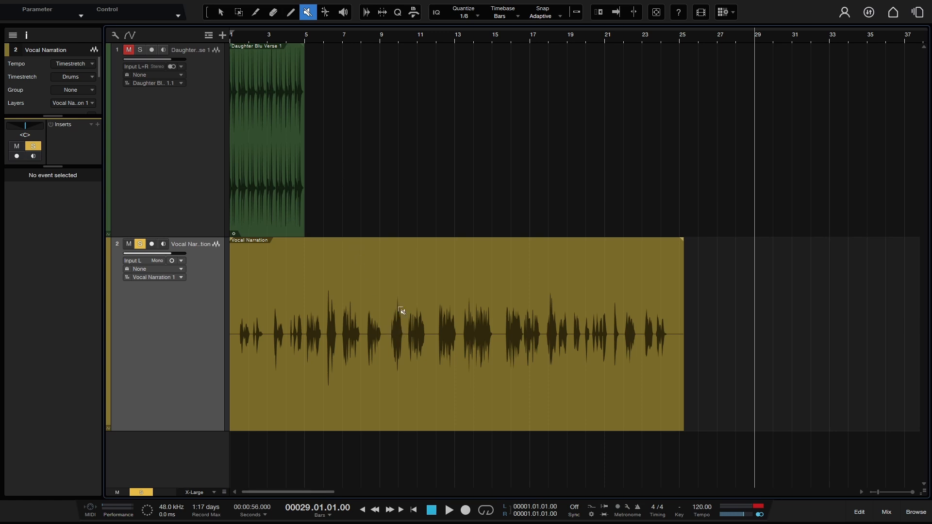
# Select the vocal narration event with the Arrow tool, toggle its mute on, and deselect it
pyautogui.press('1')
pyautogui.click(421, 358)
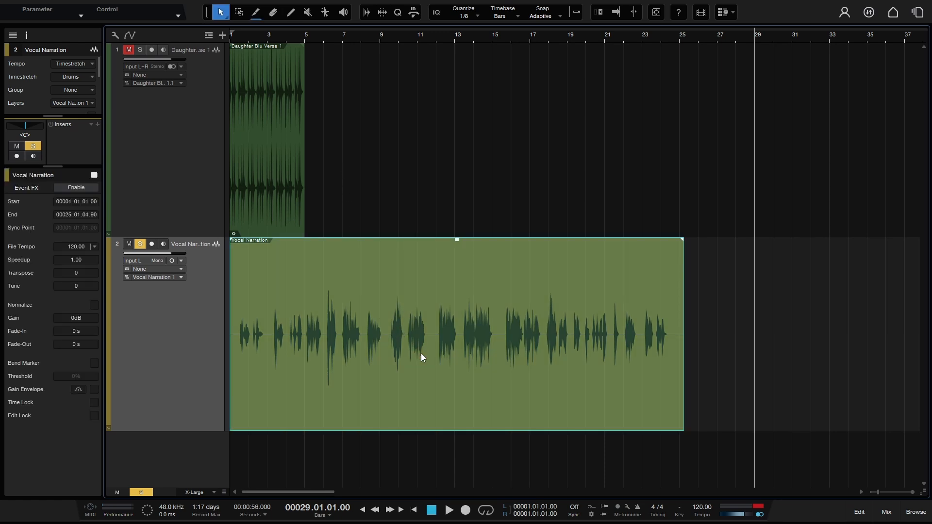
pyautogui.hotkey('shift', 'm')
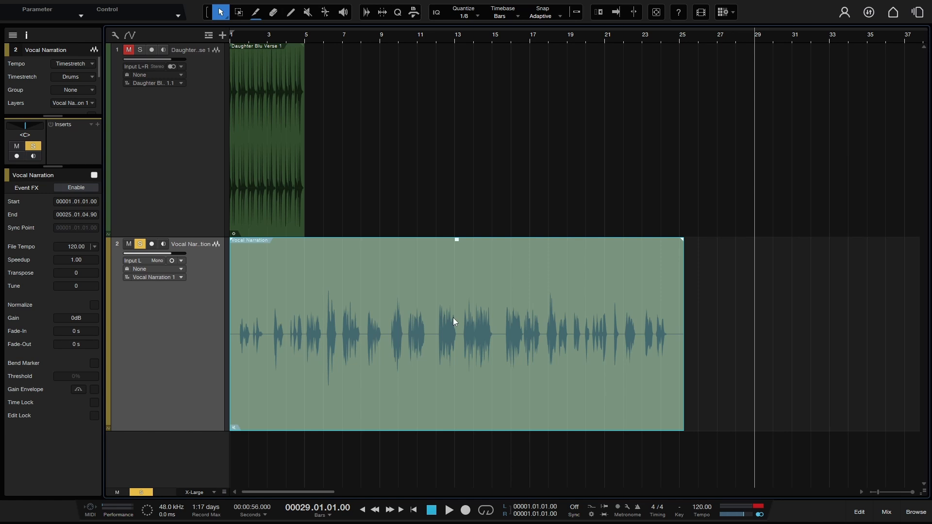
pyautogui.click(711, 436)
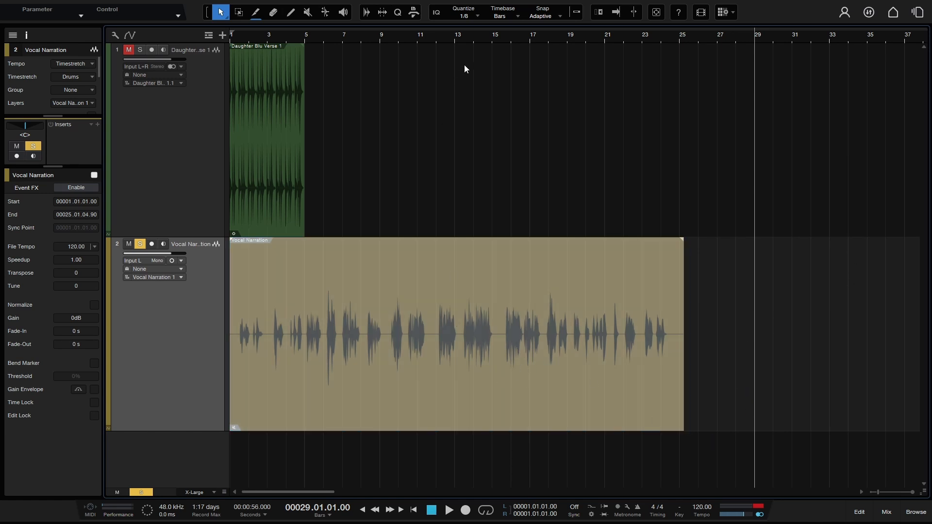
# Play the muted vocal narration briefly from about bar 13, and unmute the event
pyautogui.click(458, 50)
pyautogui.press('space')
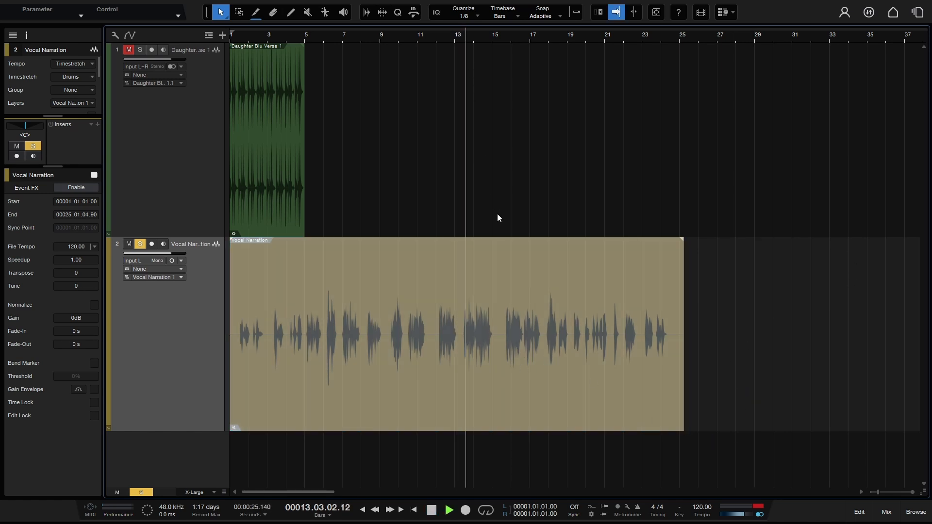
pyautogui.press('space')
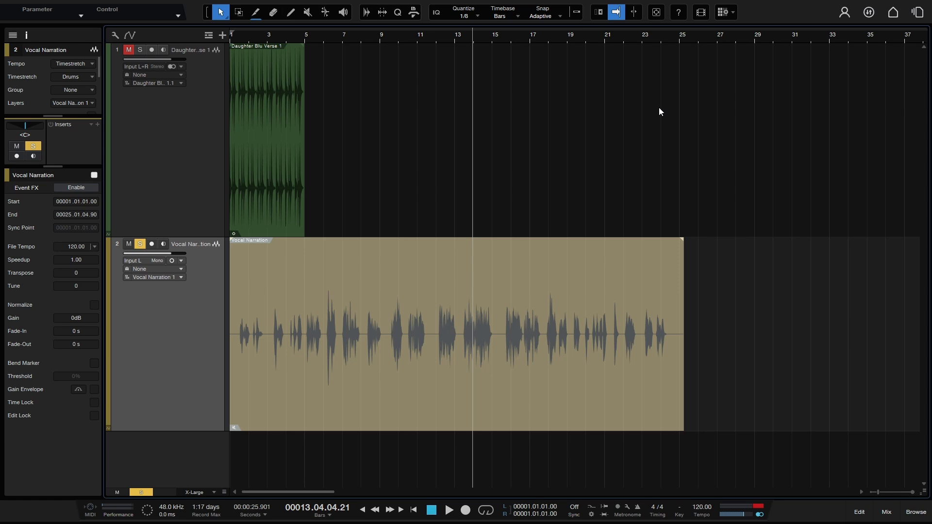
pyautogui.click(531, 409)
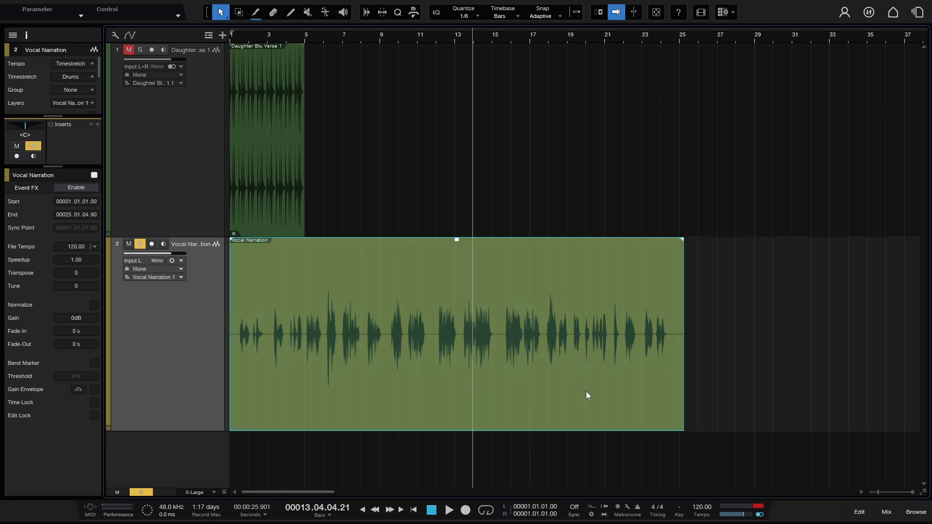
pyautogui.click(762, 358)
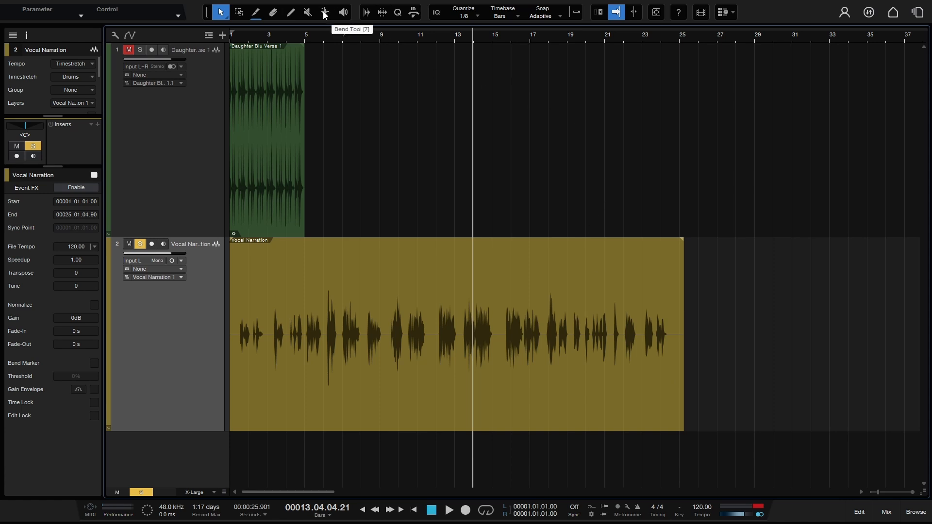
# Select the drum loop track and activate the Bend tool with snapping turned on
pyautogui.click(212, 115)
pyautogui.moveTo(256, 39); pyautogui.dragTo(520, 66)
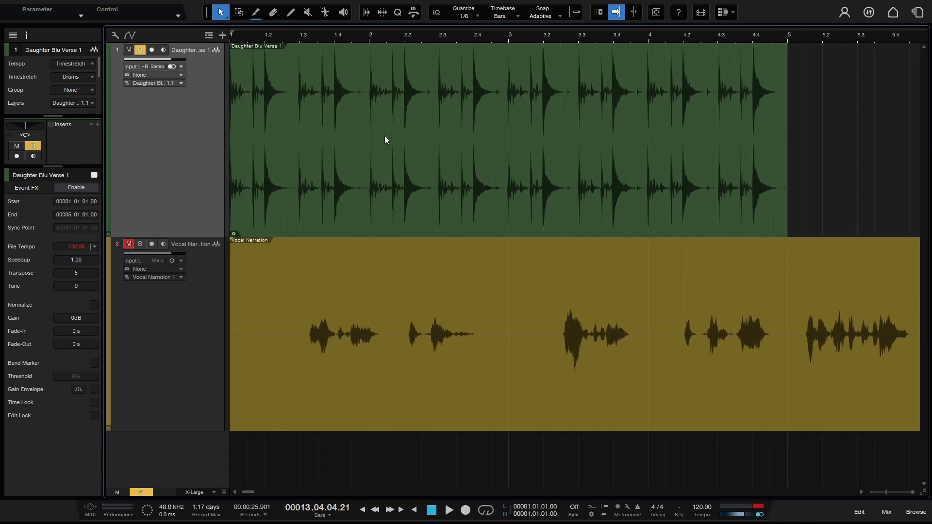
pyautogui.click(325, 12)
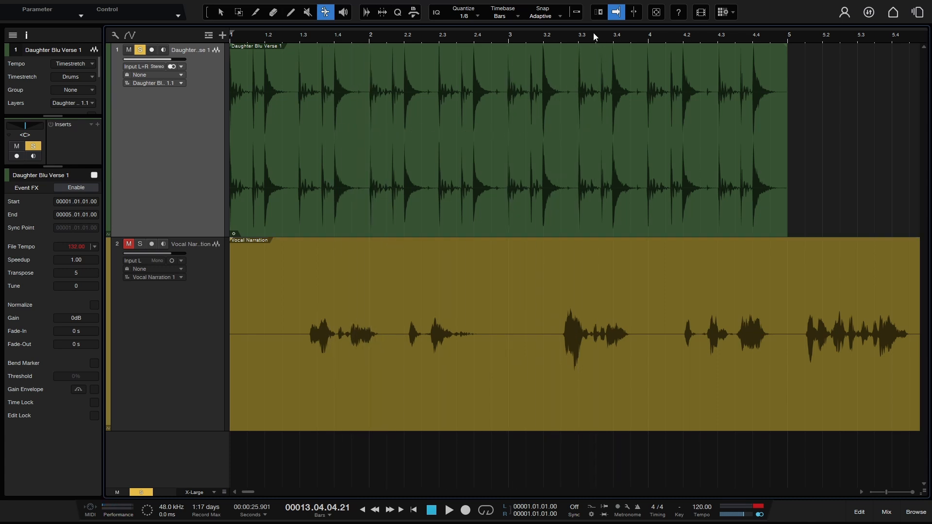
pyautogui.click(576, 13)
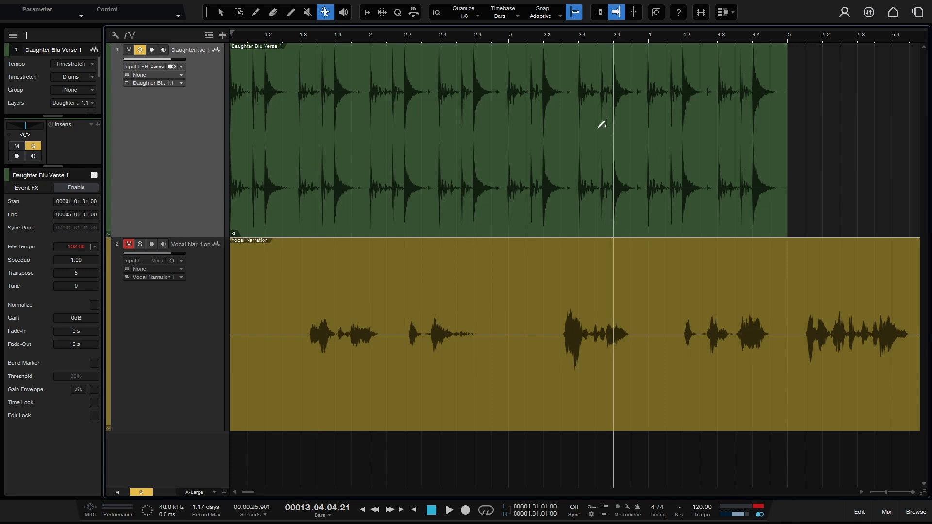
# Enable Bend Marker for the drum loop event, and toggle it off and on again in the event's properties
pyautogui.rightClick(555, 134)
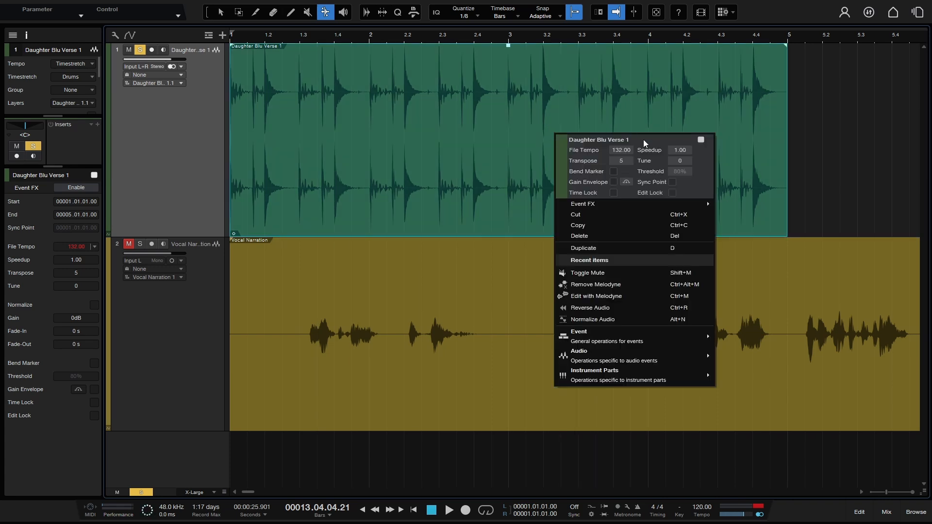
pyautogui.click(614, 172)
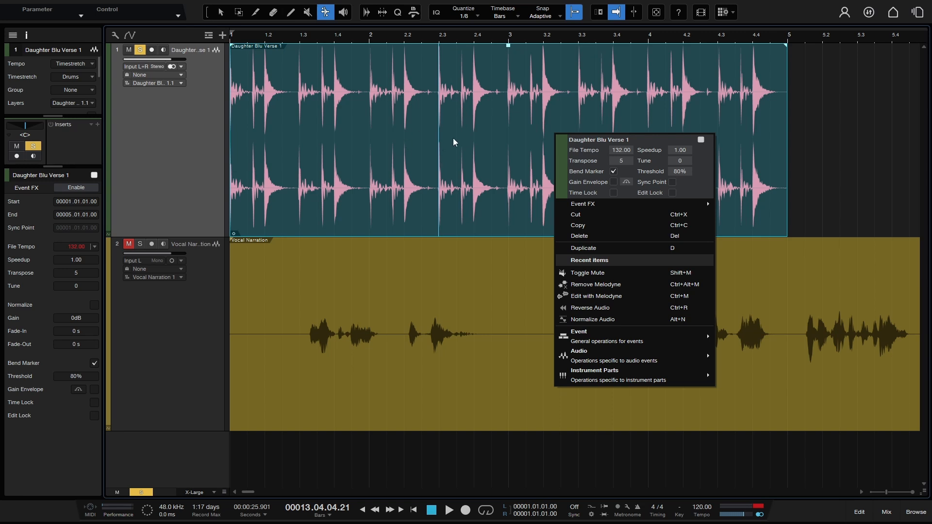
pyautogui.click(840, 102)
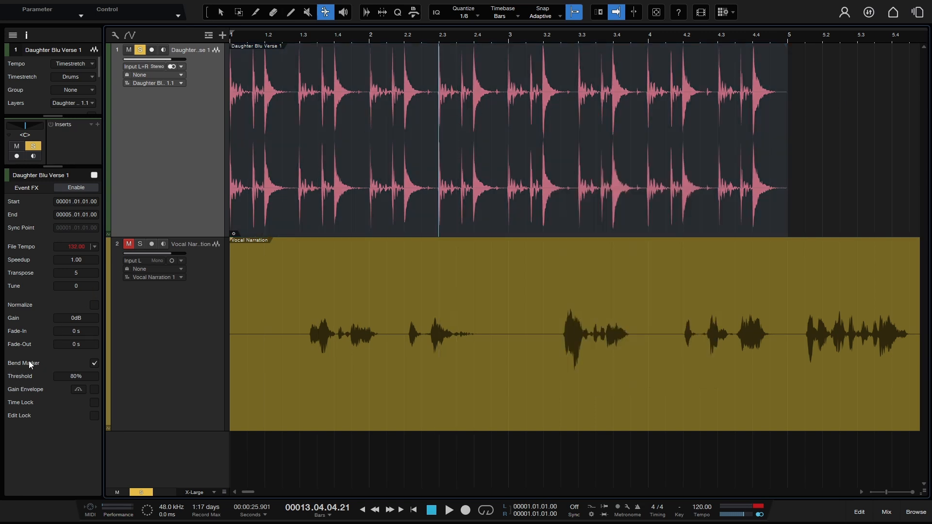
pyautogui.click(94, 363)
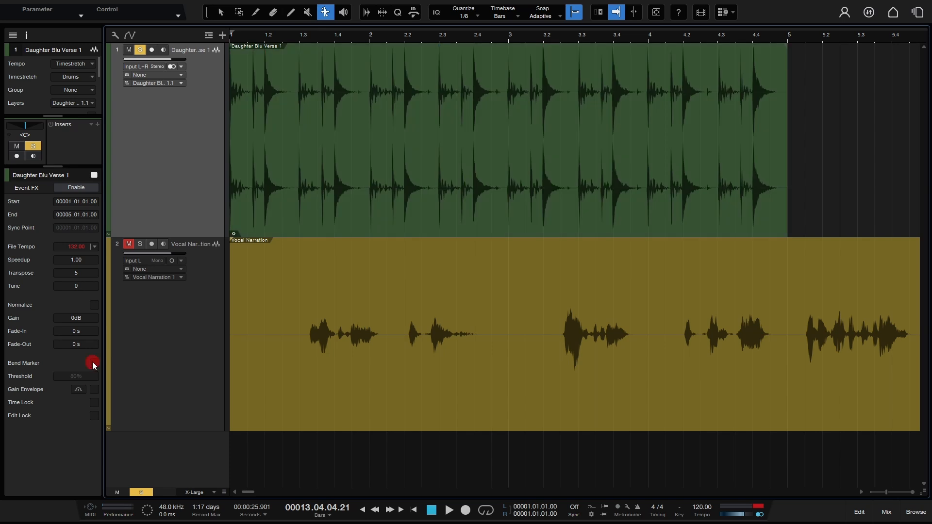
pyautogui.click(94, 364)
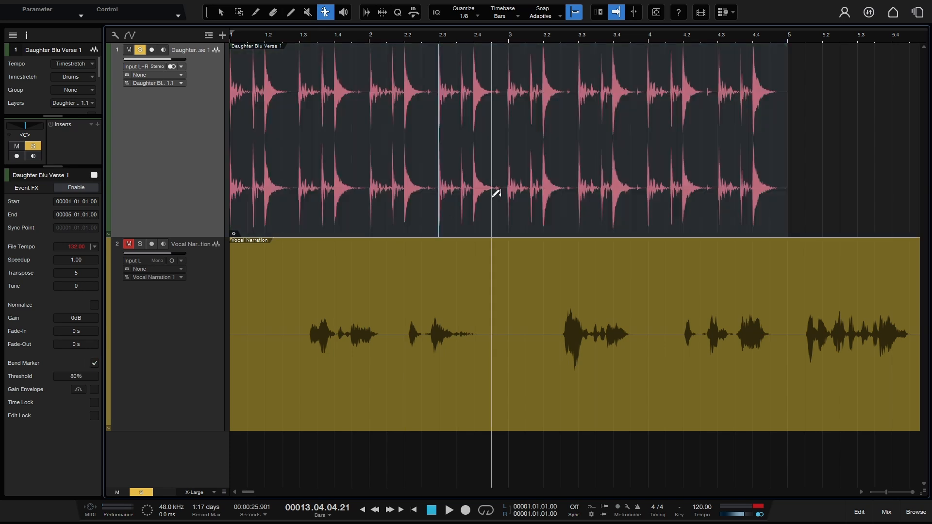
# Insert bend markers in the drum loop at bars 3 and 3.3 with the Bend tool
pyautogui.click(508, 132)
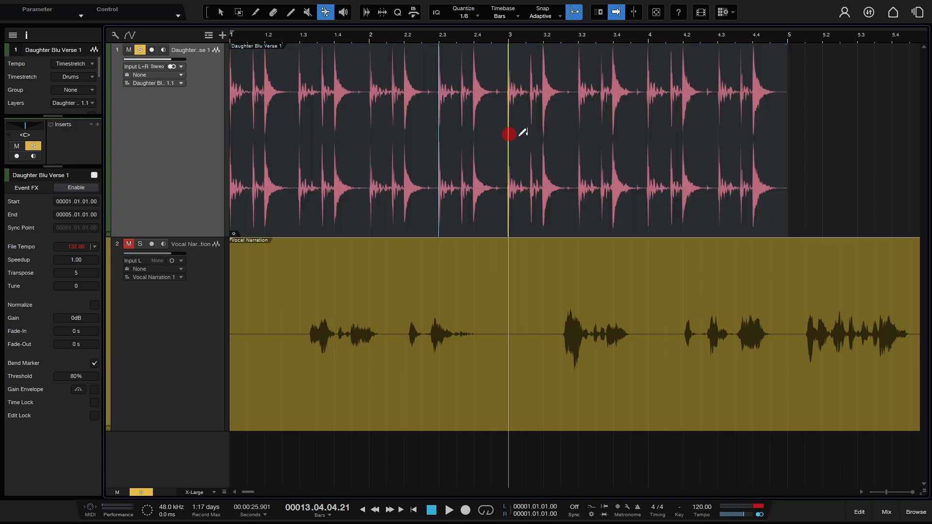
pyautogui.click(577, 132)
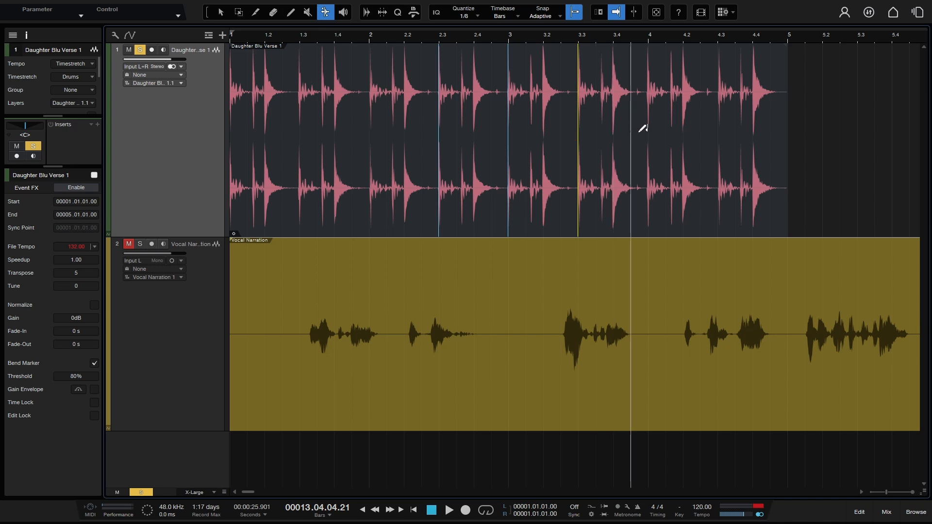
# Insert a bend marker at bar 4 of the drum loop, and set the track's tempo mode to Don't follow
pyautogui.click(648, 130)
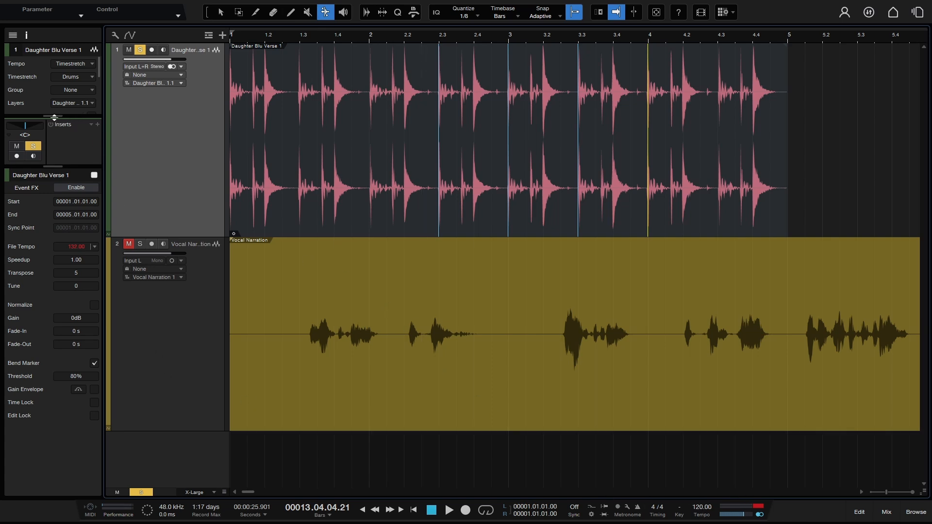
pyautogui.moveTo(53, 117); pyautogui.dragTo(54, 118)
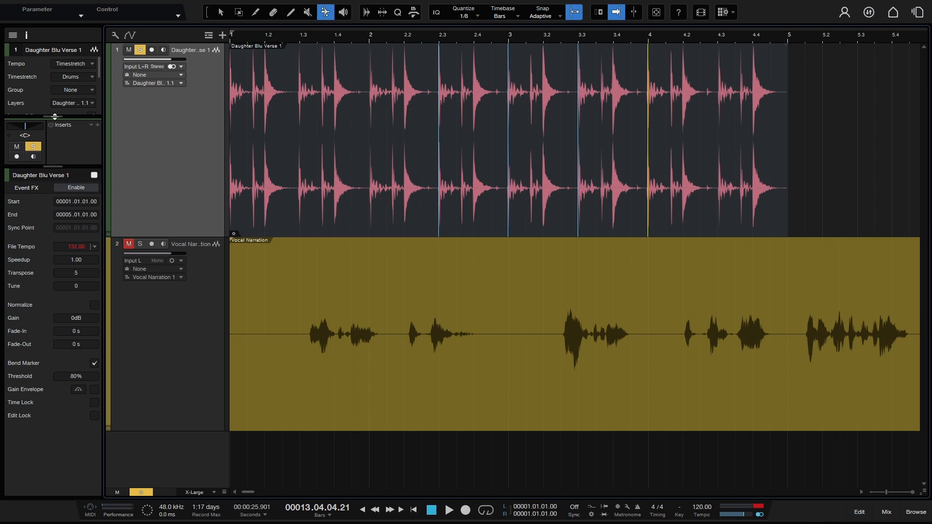
pyautogui.click(91, 65)
pyautogui.click(84, 77)
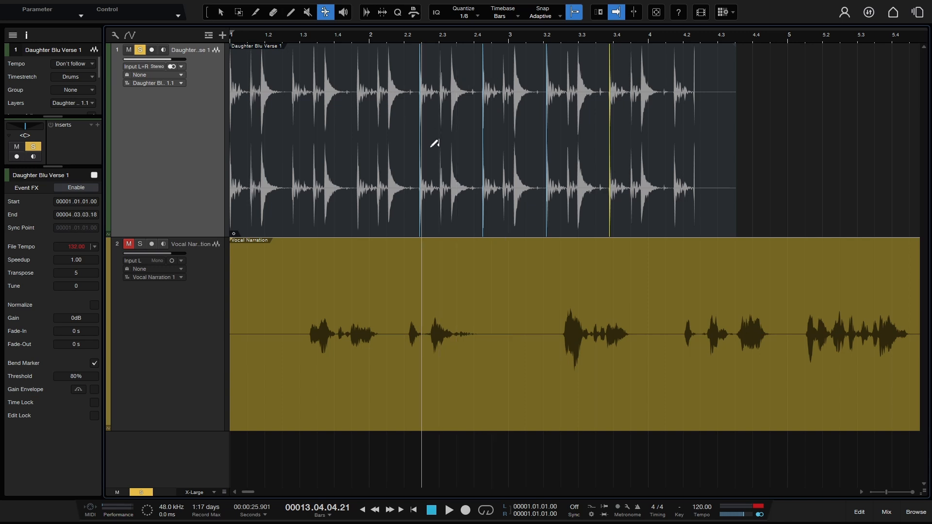
# Play the drum loop from bar 2.2 to just past bar 4
pyautogui.click(399, 34)
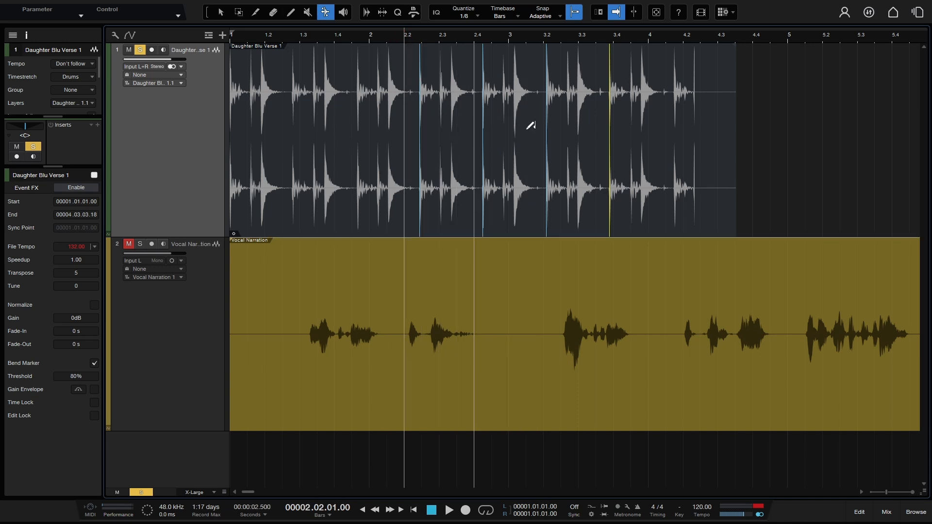
pyautogui.press('space')
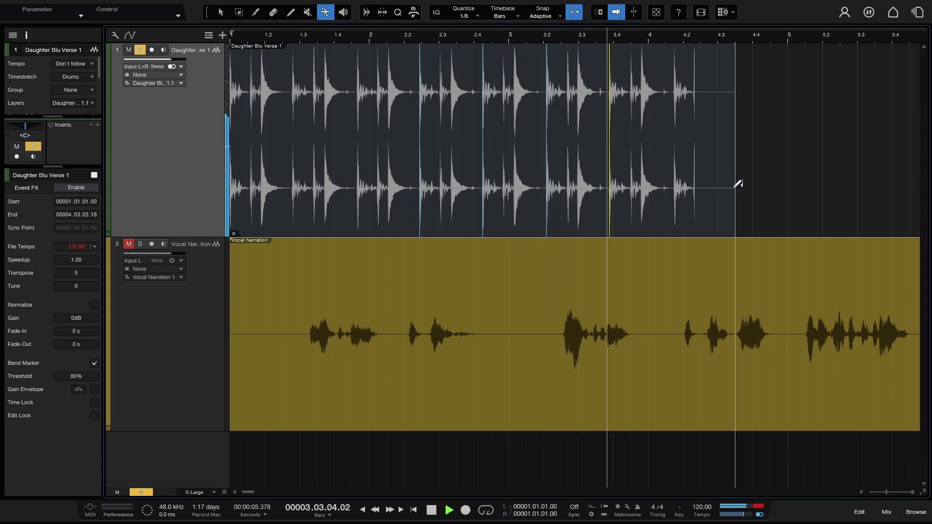
pyautogui.press('space')
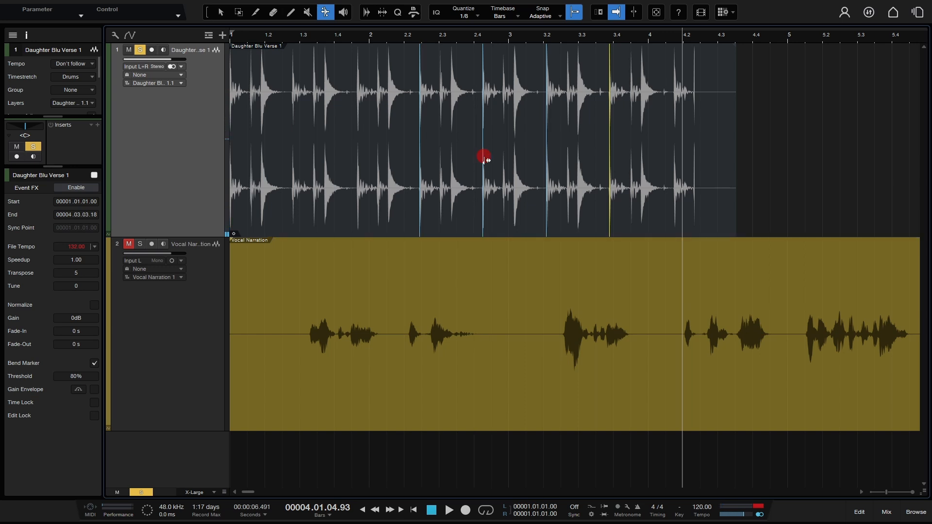
# Move the bend marker just after 2.4 to midway between 3 and 3.2, and the marker before 2.3 back to 2.2
pyautogui.moveTo(483, 158); pyautogui.dragTo(521, 169)
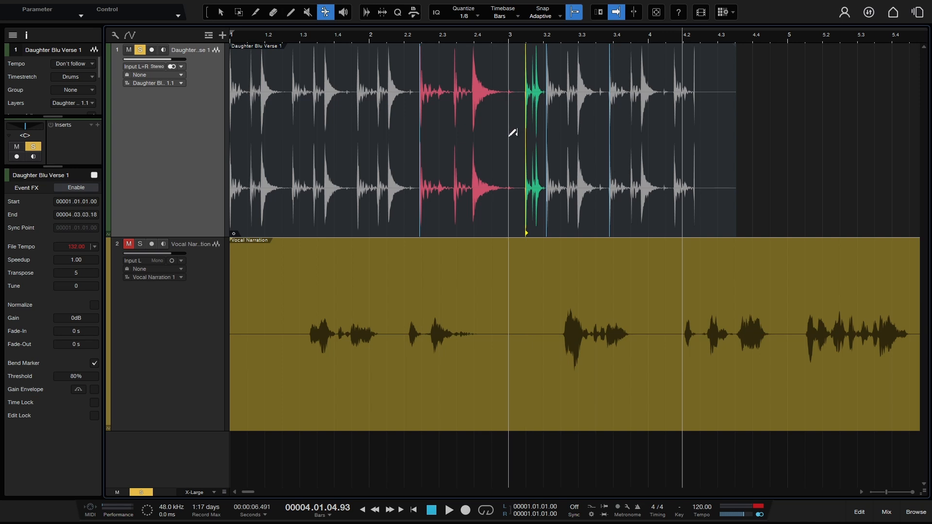
pyautogui.moveTo(526, 134)
pyautogui.mouseDown()
pyautogui.moveTo(538, 136)
pyautogui.moveTo(527, 136)
pyautogui.mouseUp()
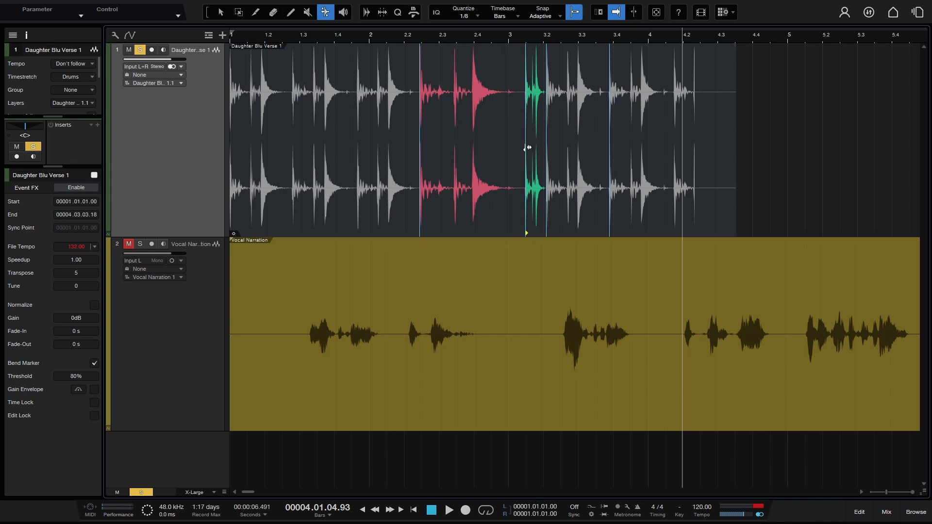
pyautogui.moveTo(524, 145)
pyautogui.mouseDown()
pyautogui.moveTo(479, 146)
pyautogui.moveTo(524, 142)
pyautogui.mouseUp()
pyautogui.moveTo(421, 143)
pyautogui.mouseDown()
pyautogui.moveTo(281, 142)
pyautogui.moveTo(401, 144)
pyautogui.mouseUp()
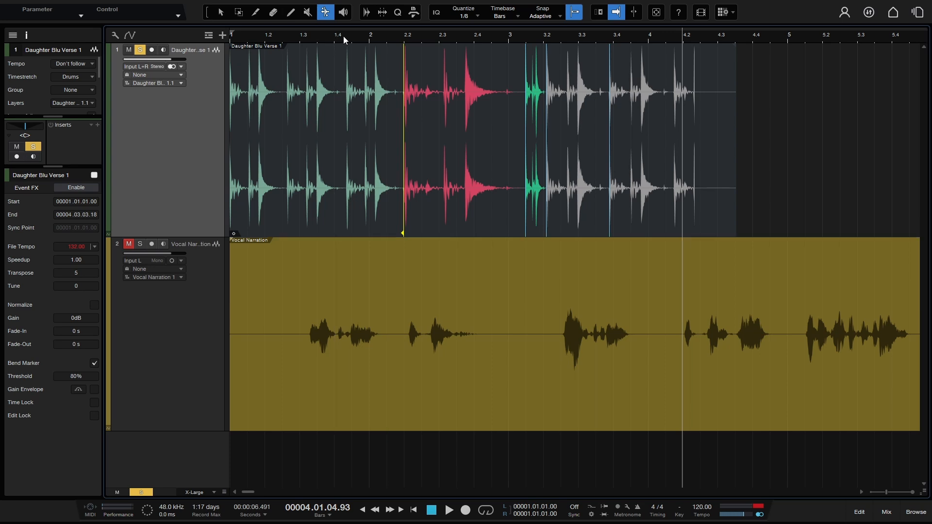
# Play the bent drum loop from just before bar 2 to just past bar 4
pyautogui.click(359, 33)
pyautogui.press('space')
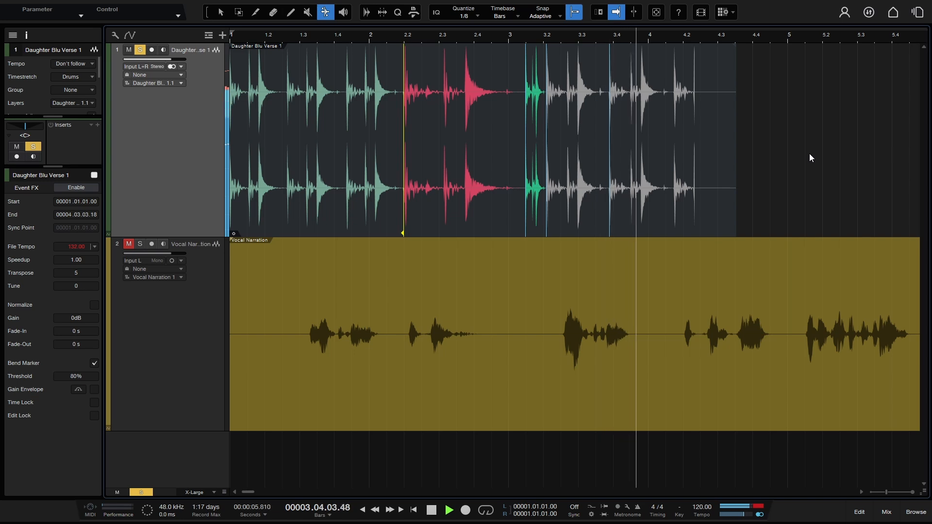
pyautogui.press('space')
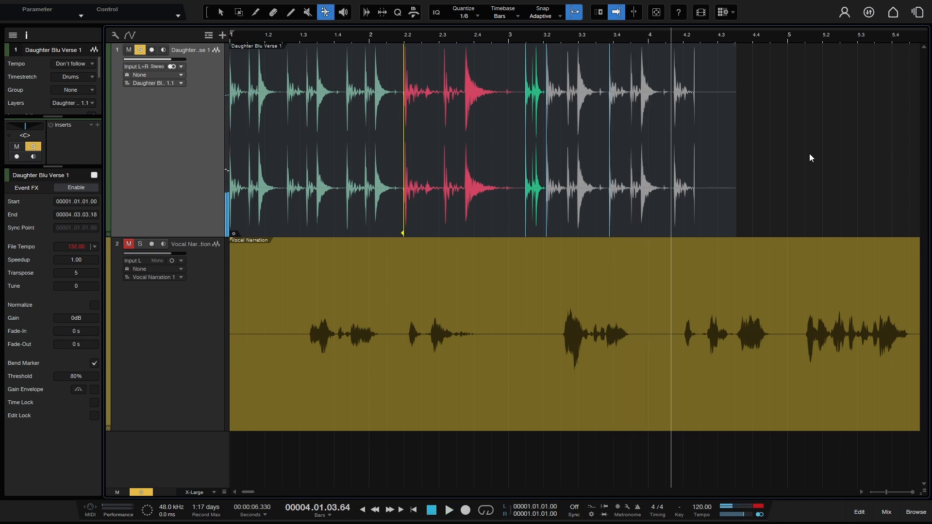
# Undo all bend marker and tempo mode changes on the drum loop, and turn off its Bend Marker option
pyautogui.hotkey('ctrl', 'z')
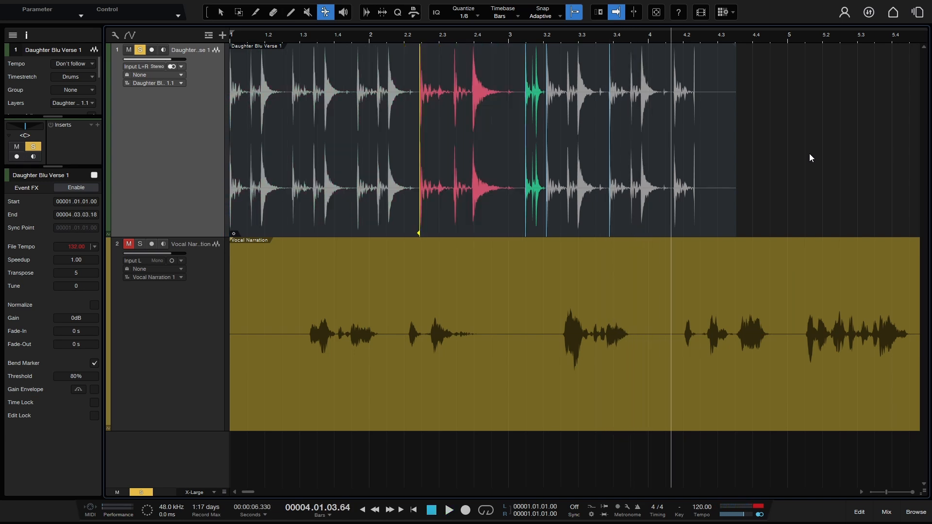
pyautogui.hotkey('ctrl', 'z')
pyautogui.hotkey('ctrl', 'z')
pyautogui.hotkey('ctrl', 'z')
pyautogui.hotkey('ctrl', 'z')
pyautogui.hotkey('ctrl', 'z')
pyautogui.hotkey('ctrl', 'z')
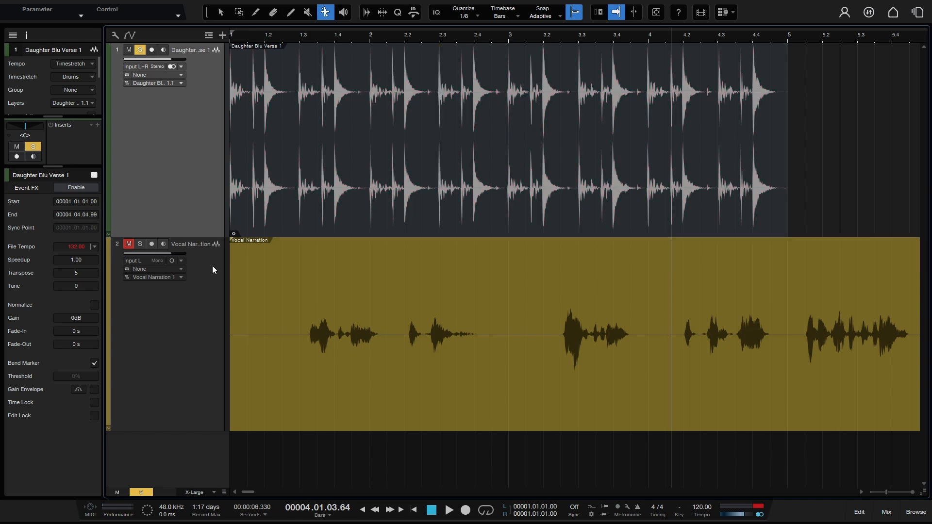
pyautogui.click(94, 363)
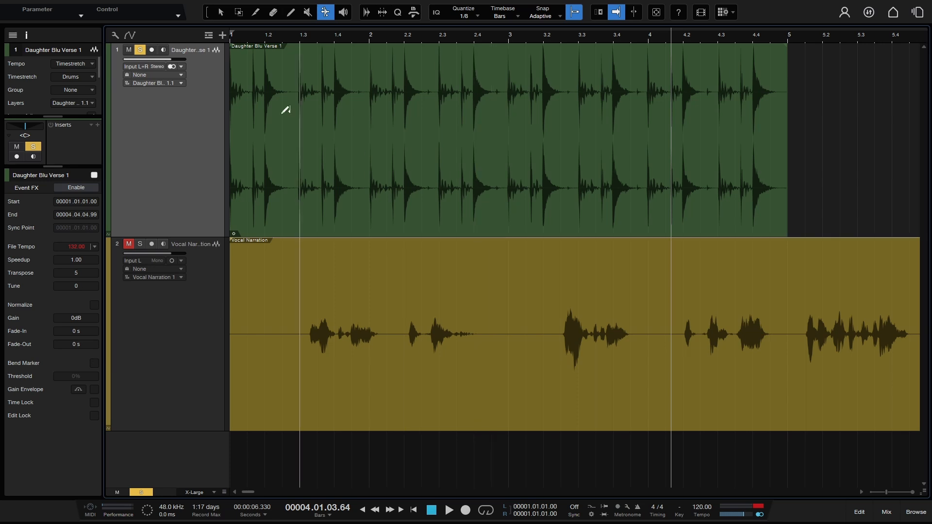
# Split the drum loop at bars 2.3 and 3 with the Split tool, and undo both splits
pyautogui.click(255, 12)
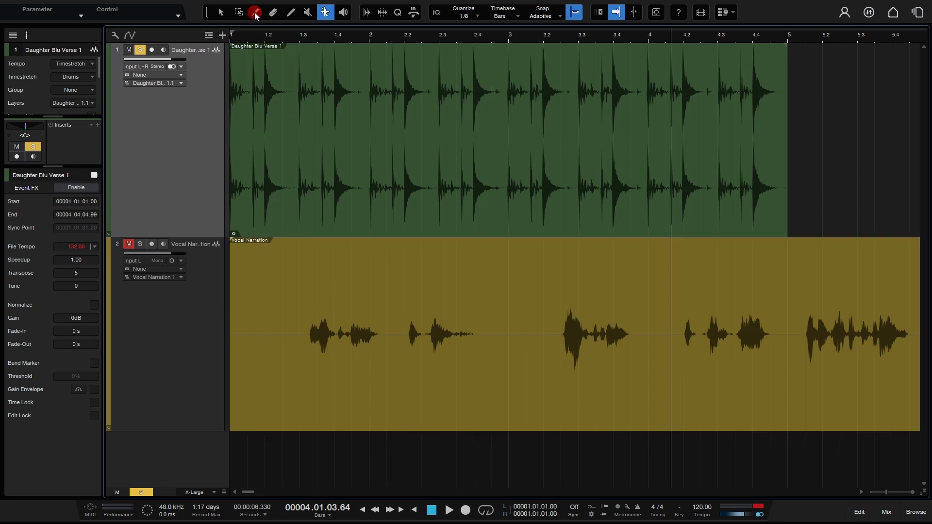
pyautogui.click(443, 127)
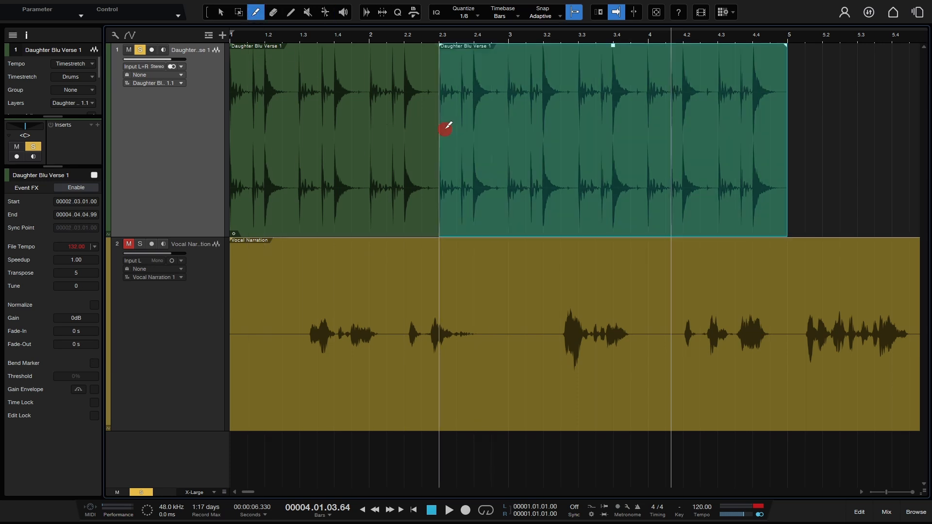
pyautogui.click(504, 126)
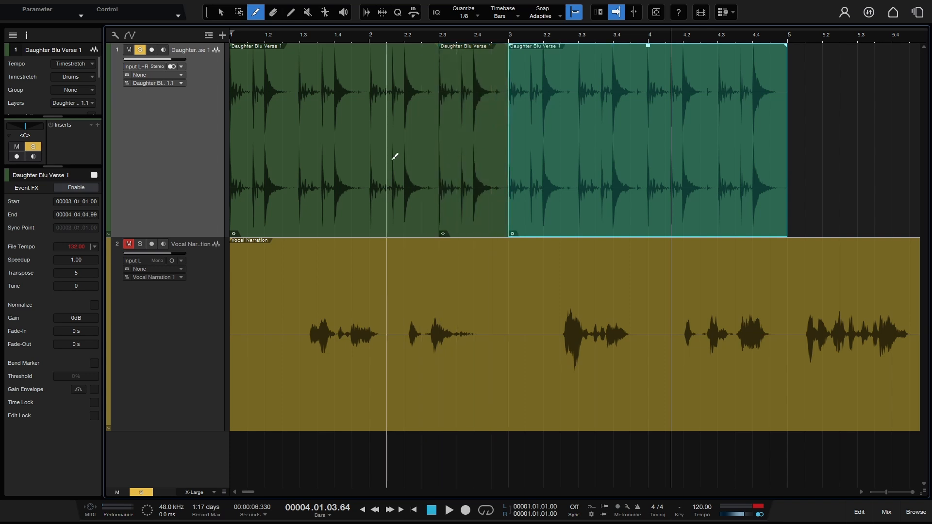
pyautogui.hotkey('ctrl', 'z')
pyautogui.hotkey('ctrl', 'z')
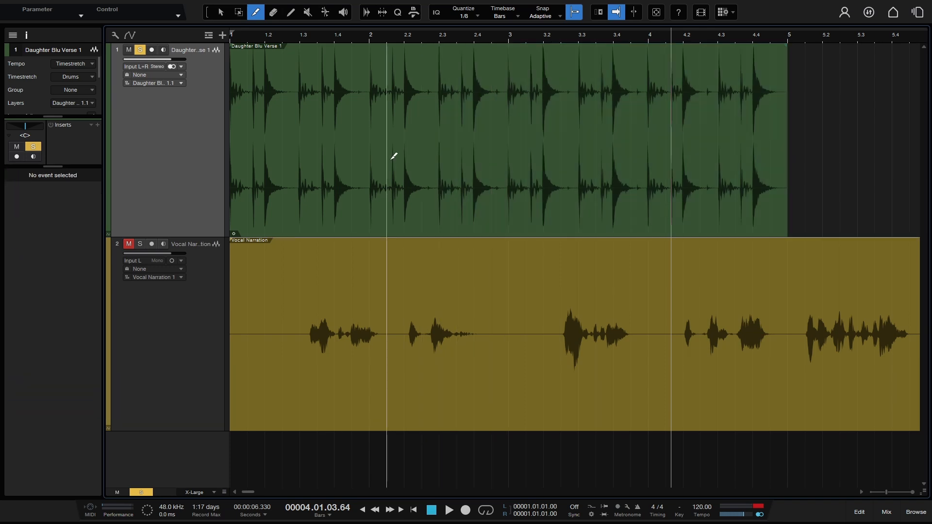
# Return to the Arrow tool, apply Split at Grid to the drum loop event at 1/8, and undo the split
pyautogui.press('1')
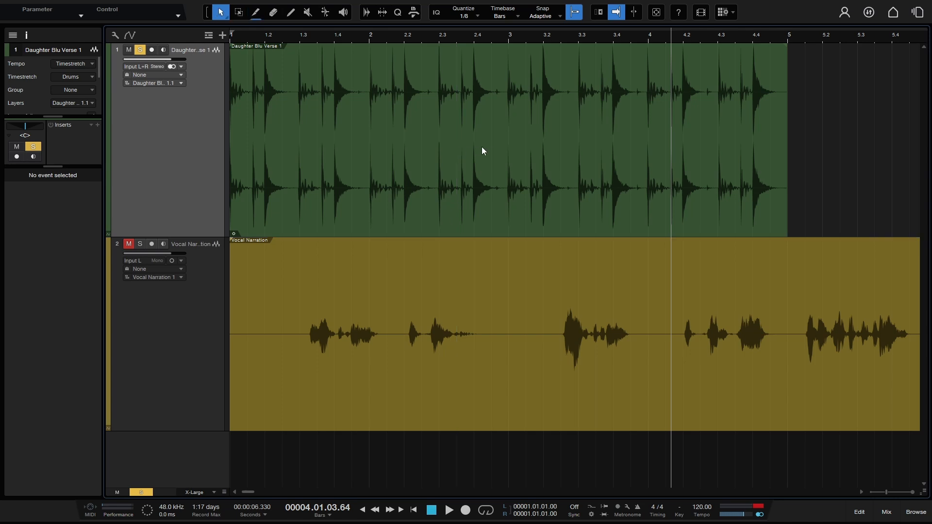
pyautogui.rightClick(488, 146)
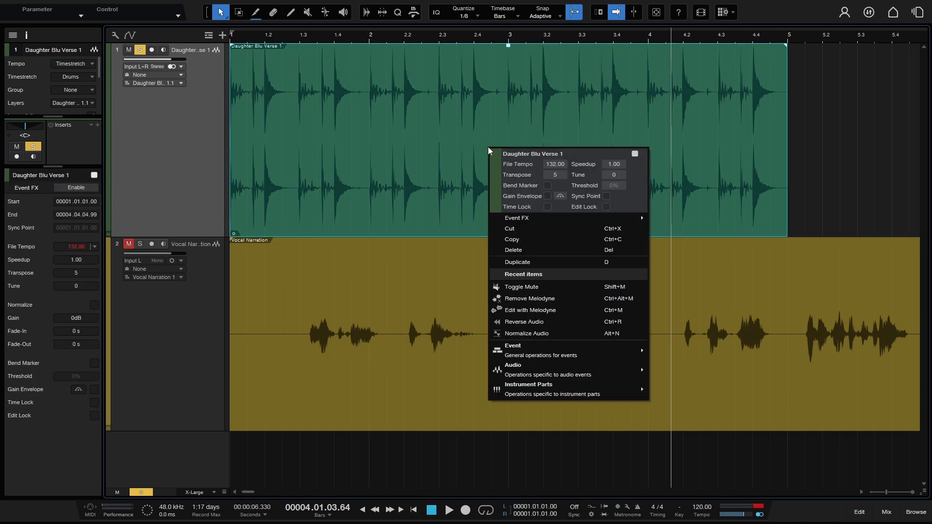
pyautogui.moveTo(545, 375)
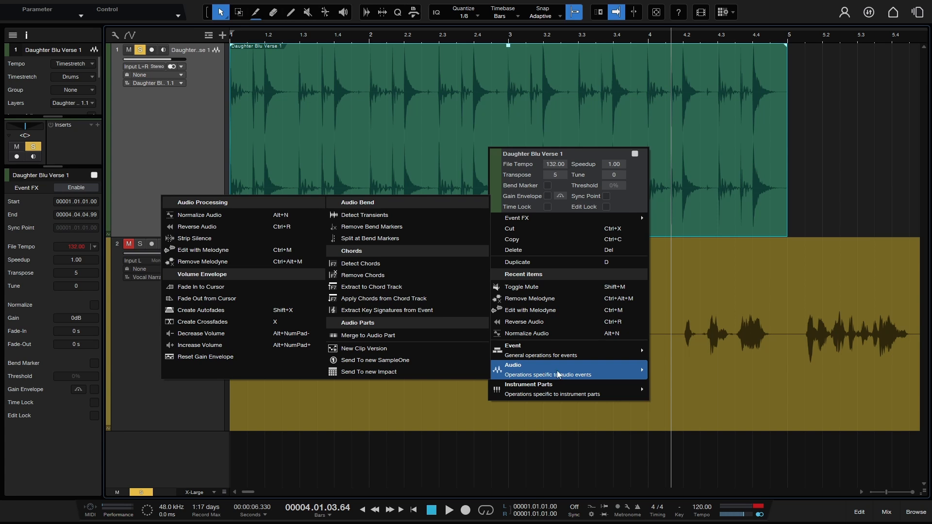
pyautogui.moveTo(527, 355)
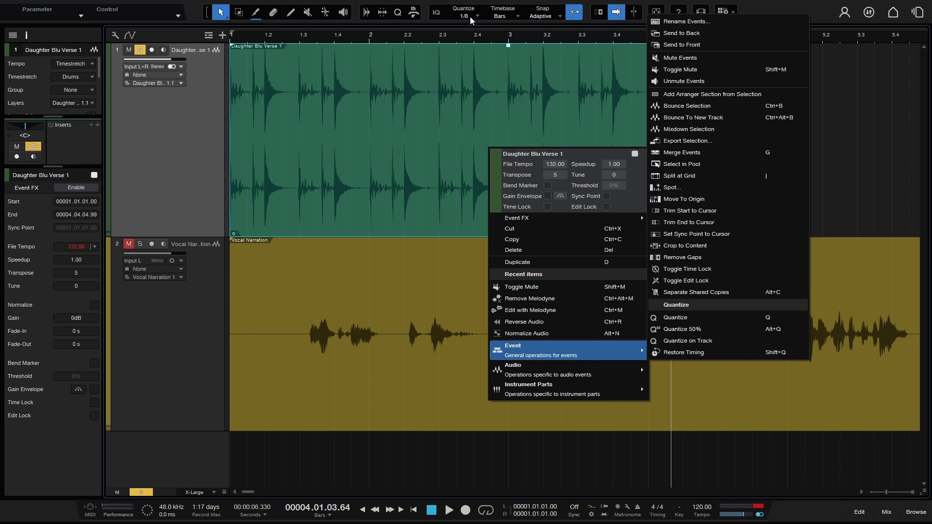
pyautogui.click(710, 176)
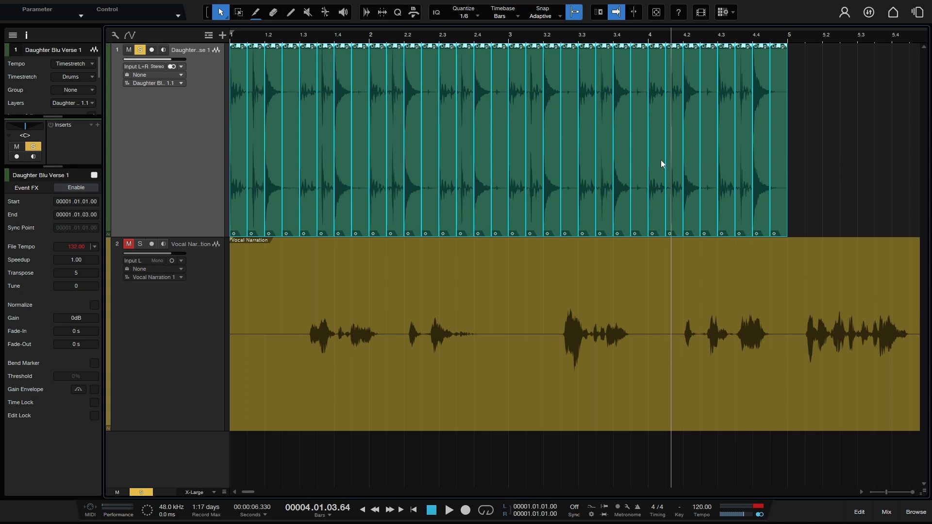
pyautogui.hotkey('ctrl', 'z')
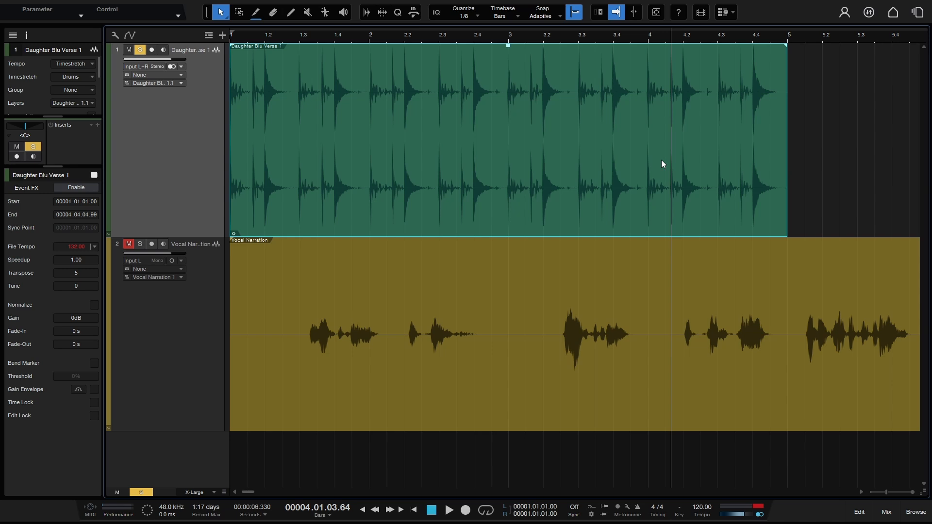
# Review the event operations for Split at Grid, split the drum loop at the grid again, and merge the pieces into one event
pyautogui.rightClick(578, 125)
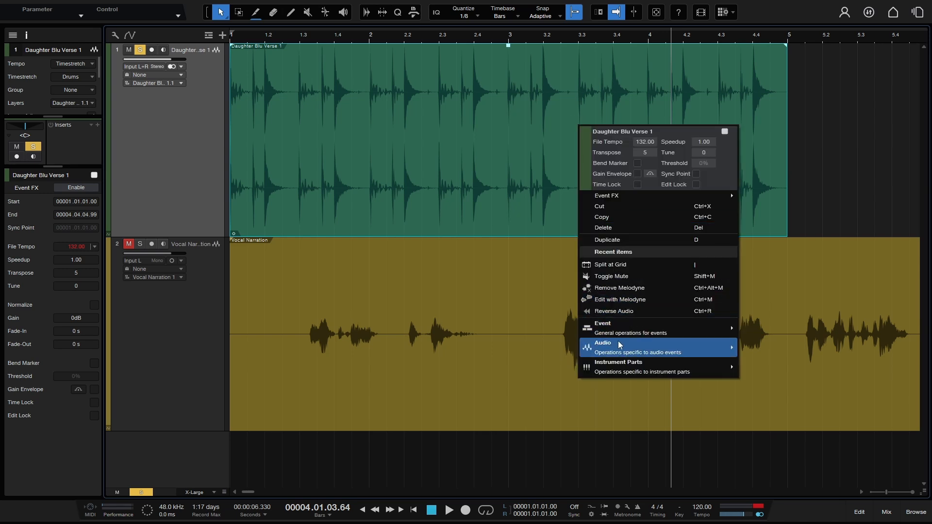
pyautogui.moveTo(632, 330)
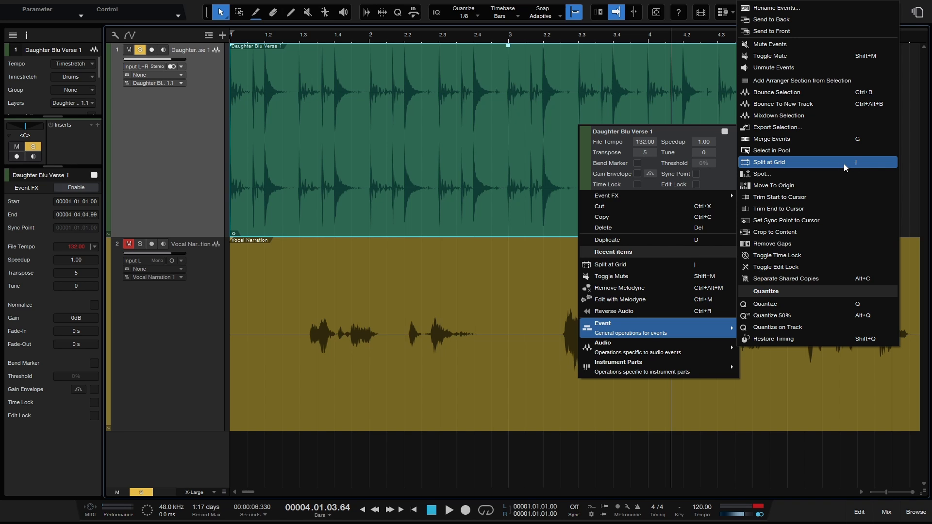
pyautogui.click(916, 145)
pyautogui.click(576, 153)
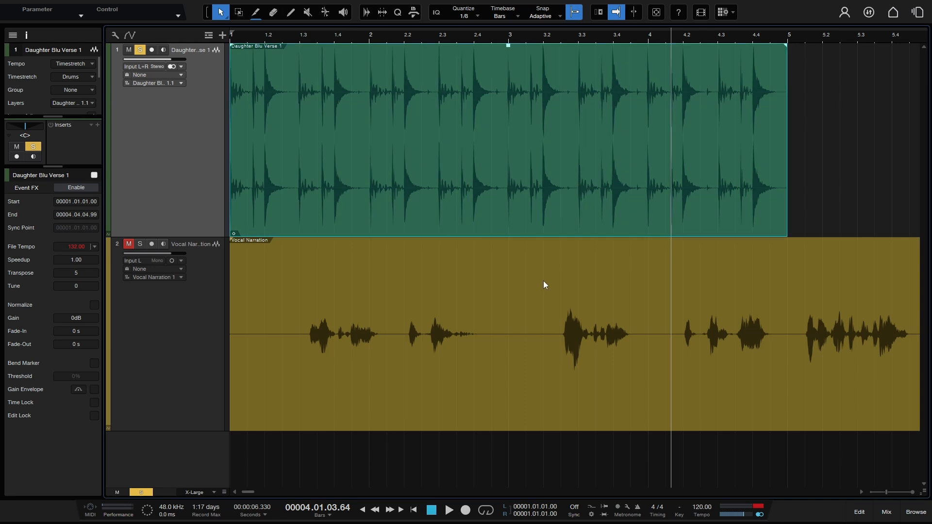
pyautogui.click(828, 126)
pyautogui.click(651, 145)
pyautogui.keyDown('alt'); pyautogui.click(651, 145); pyautogui.keyUp('alt')
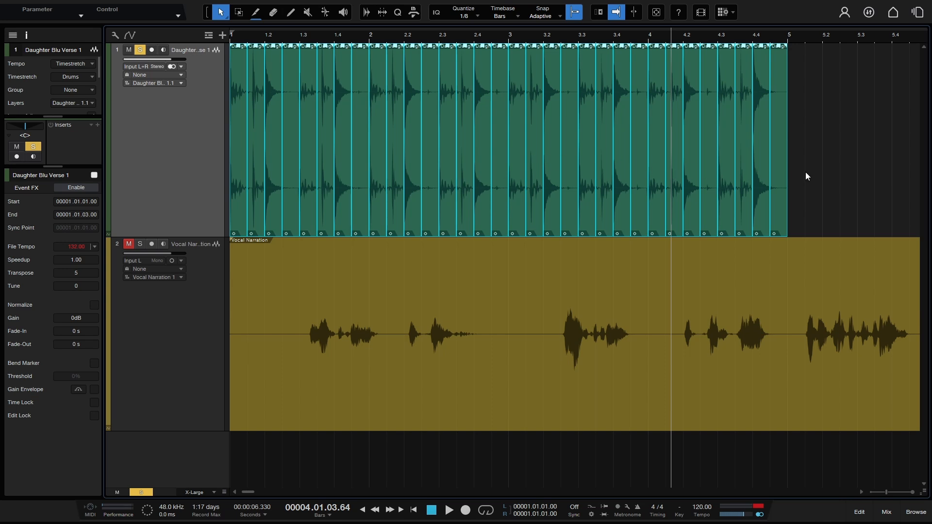
pyautogui.press('g')
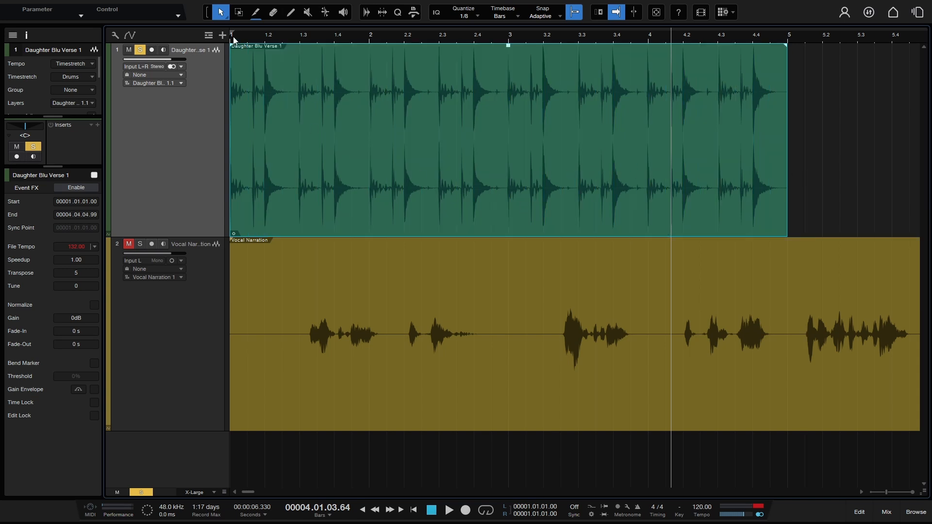
# Insert bend markers at 2, midway between 2.4 and 3, 4 and 4.3 in the drum loop, and enable its Bend Marker option
pyautogui.click(325, 12)
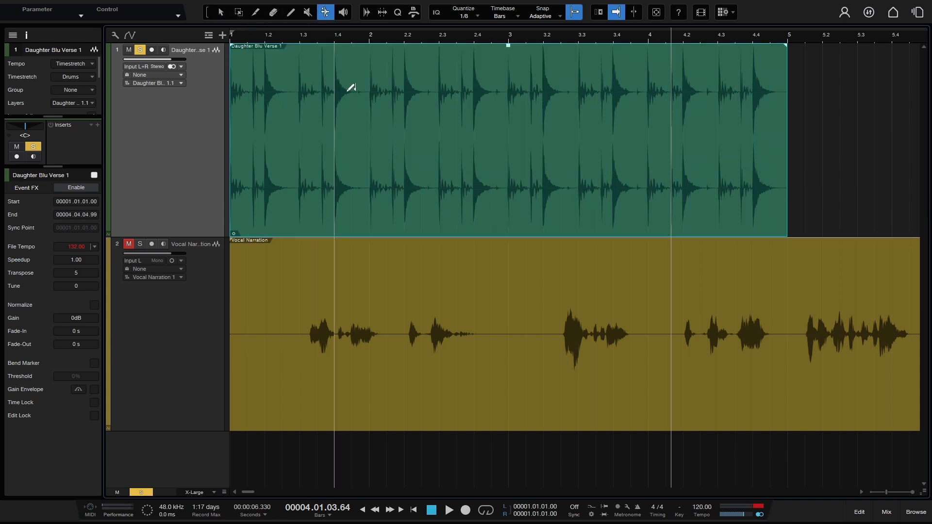
pyautogui.click(377, 123)
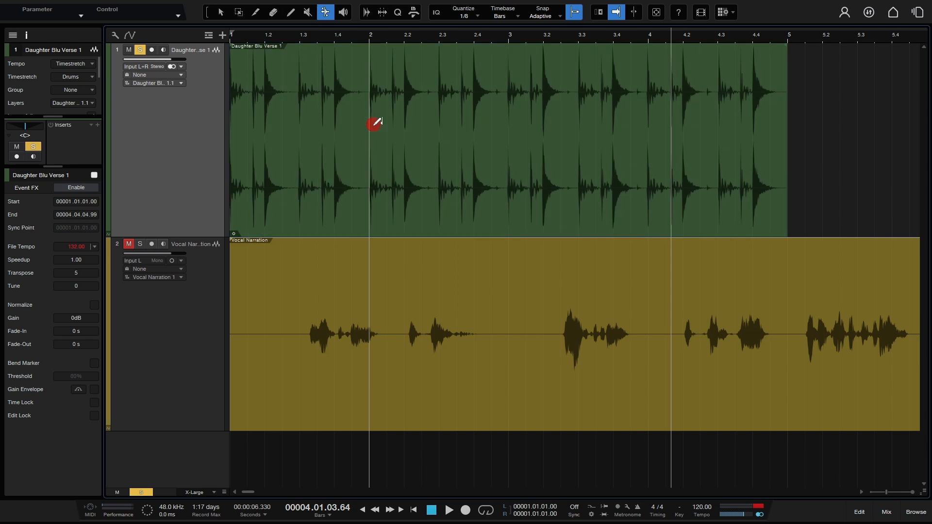
pyautogui.click(645, 125)
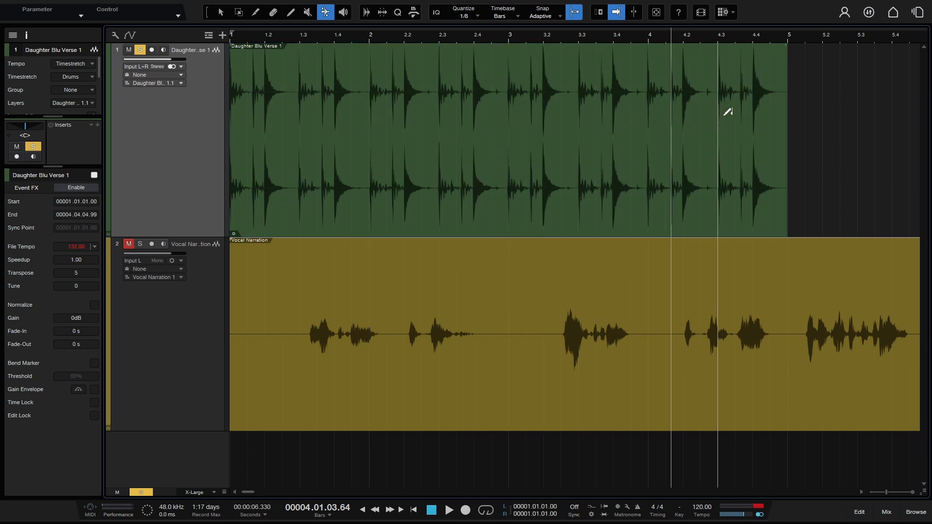
pyautogui.rightClick(738, 124)
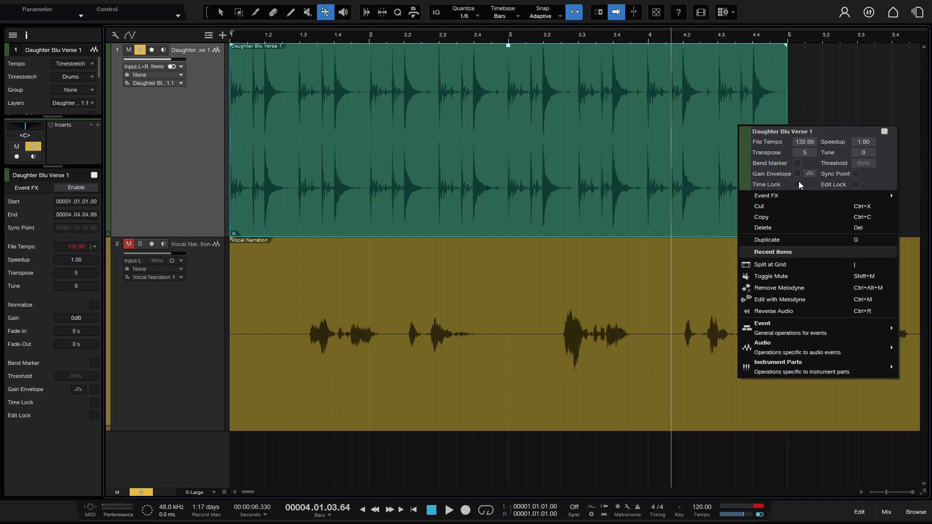
pyautogui.click(797, 163)
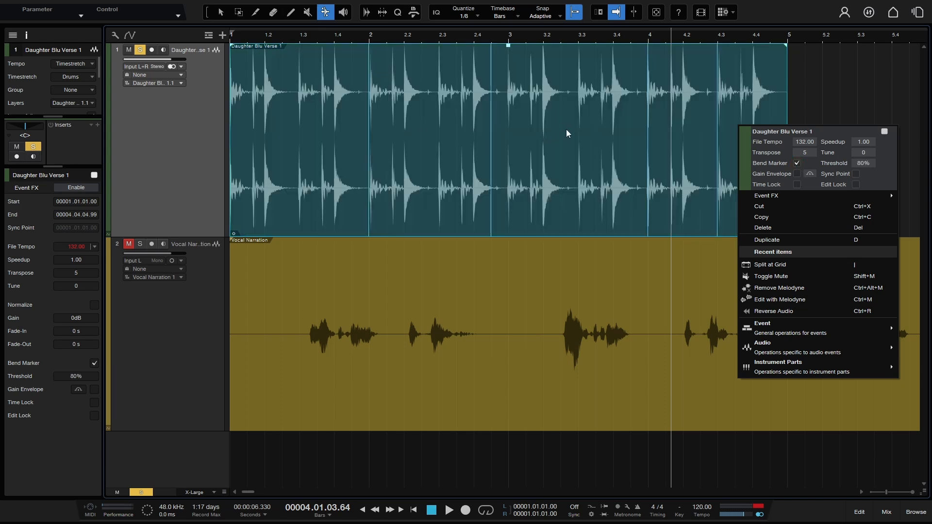
pyautogui.click(837, 86)
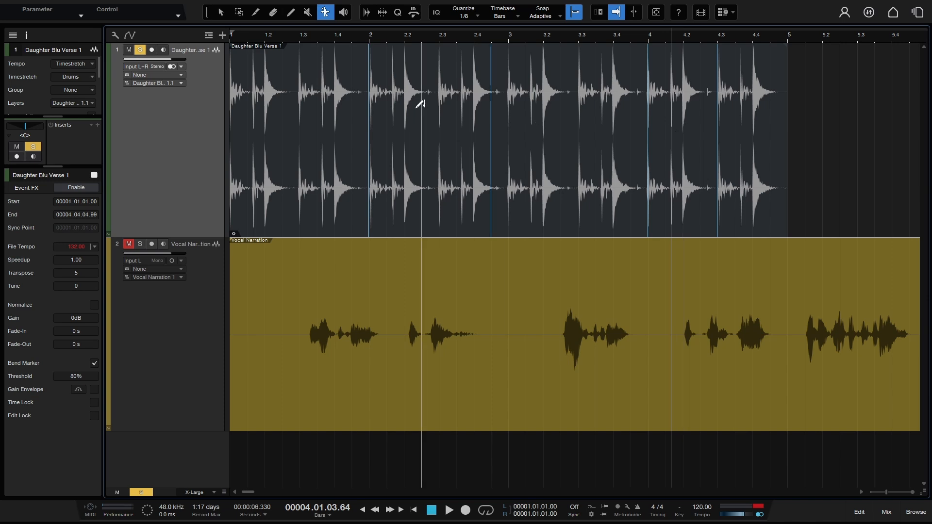
# Split the drum loop at its bend markers and select each of the resulting pieces in turn with the Arrow tool
pyautogui.rightClick(558, 123)
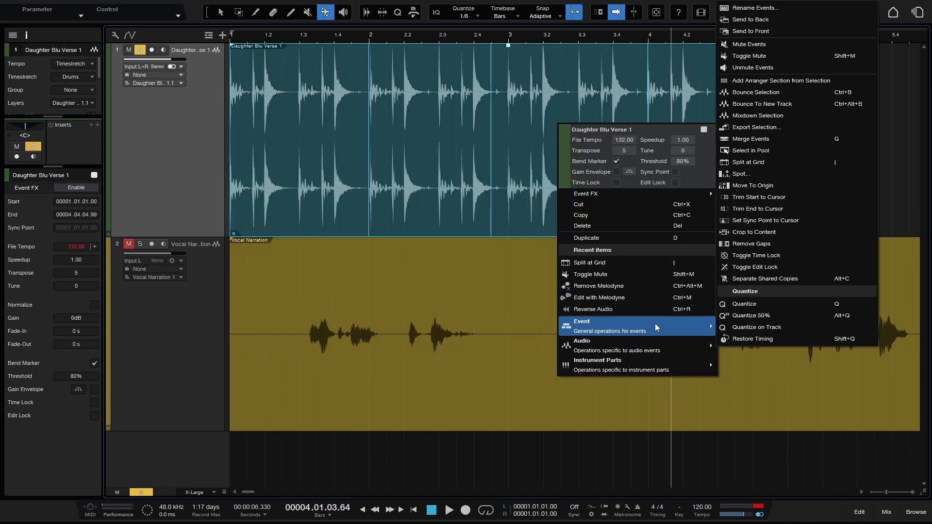
pyautogui.moveTo(658, 345)
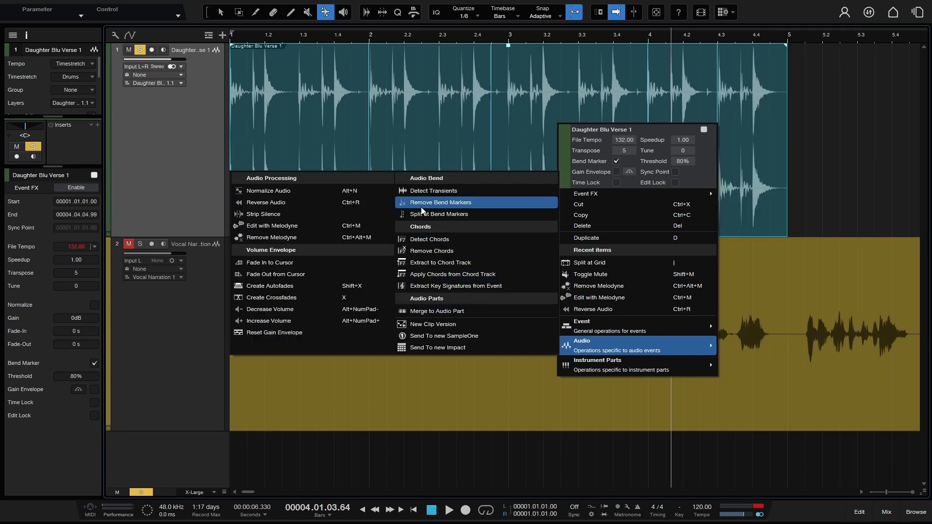
pyautogui.click(461, 214)
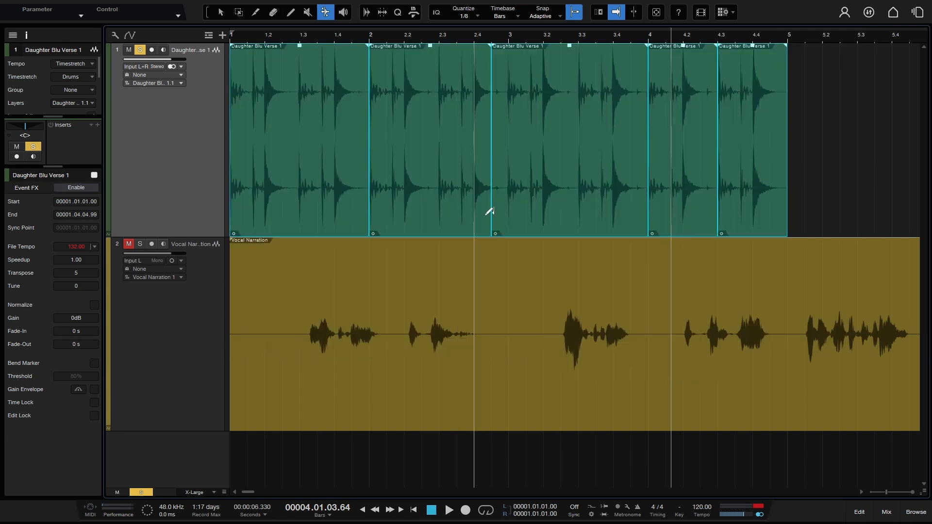
pyautogui.press('1')
pyautogui.click(742, 204)
pyautogui.click(689, 202)
pyautogui.click(585, 203)
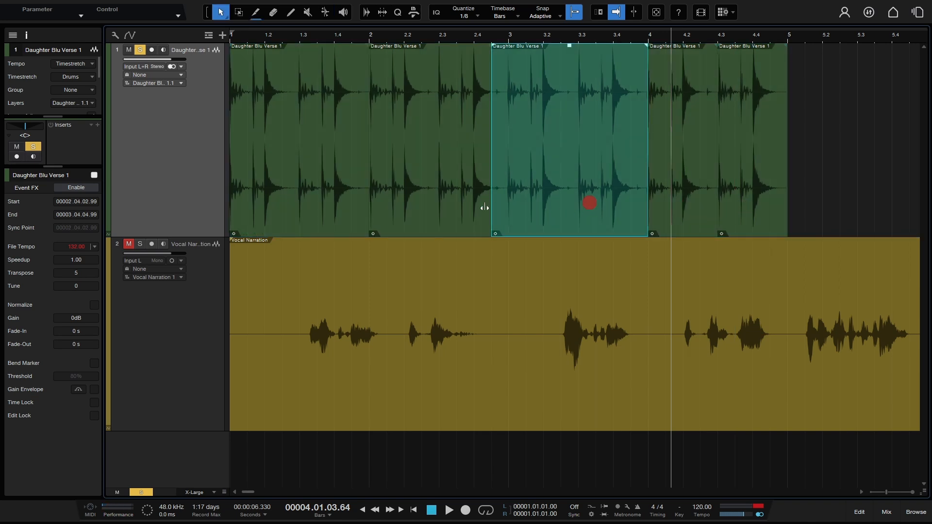
pyautogui.click(435, 202)
pyautogui.click(315, 203)
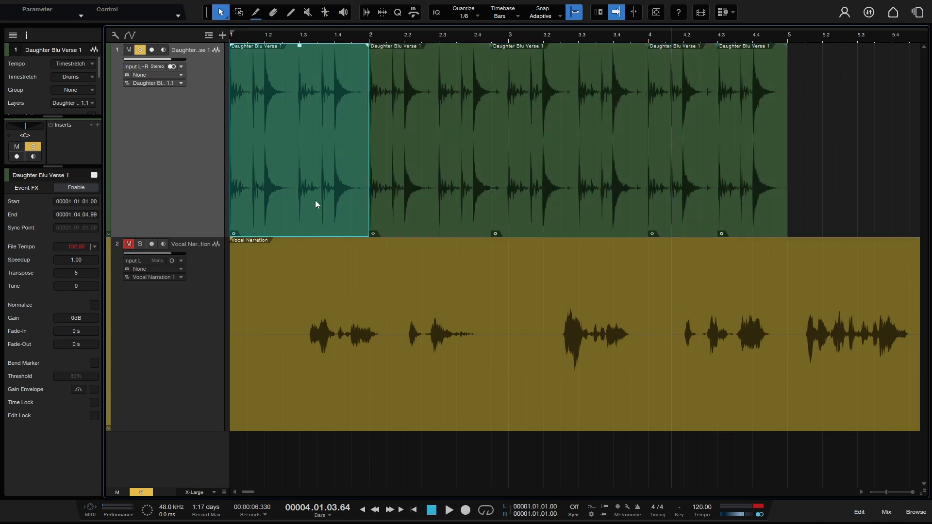
# Undo the split and the inserted bend markers, and turn off the drum loop's Bend Marker option
pyautogui.hotkey('ctrl', 'z')
pyautogui.hotkey('ctrl', 'z')
pyautogui.hotkey('ctrl', 'z')
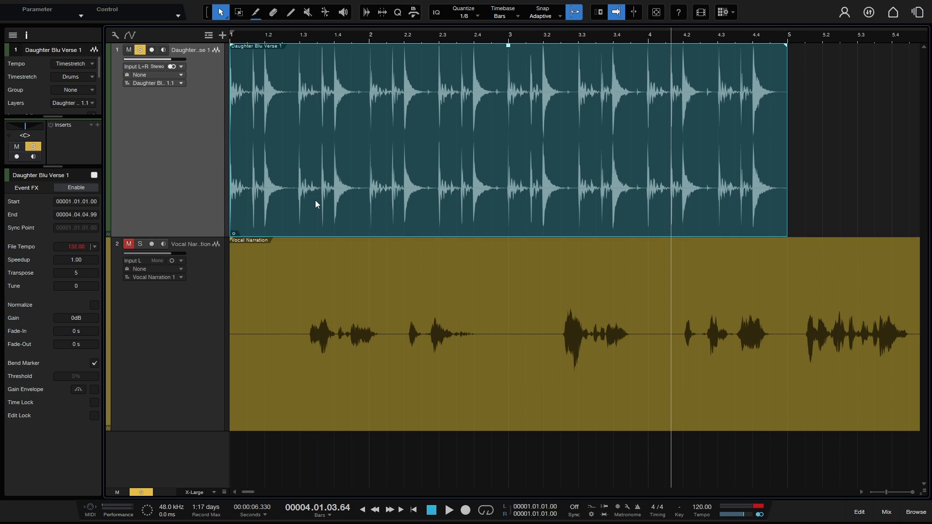
pyautogui.rightClick(426, 144)
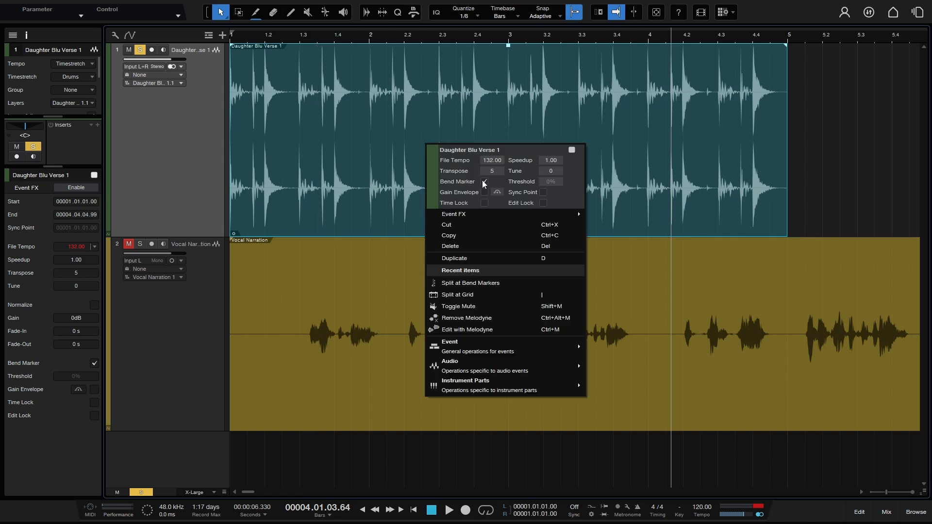
pyautogui.click(482, 180)
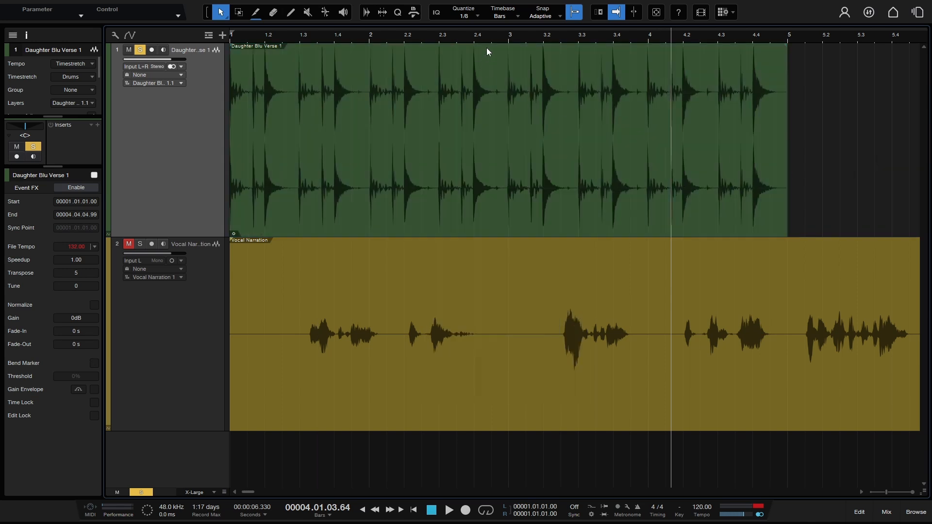
# Duplicate the drum loop event three times in succession so the copies run from bar 5 to bar 17
pyautogui.click(479, 37)
pyautogui.press('w')
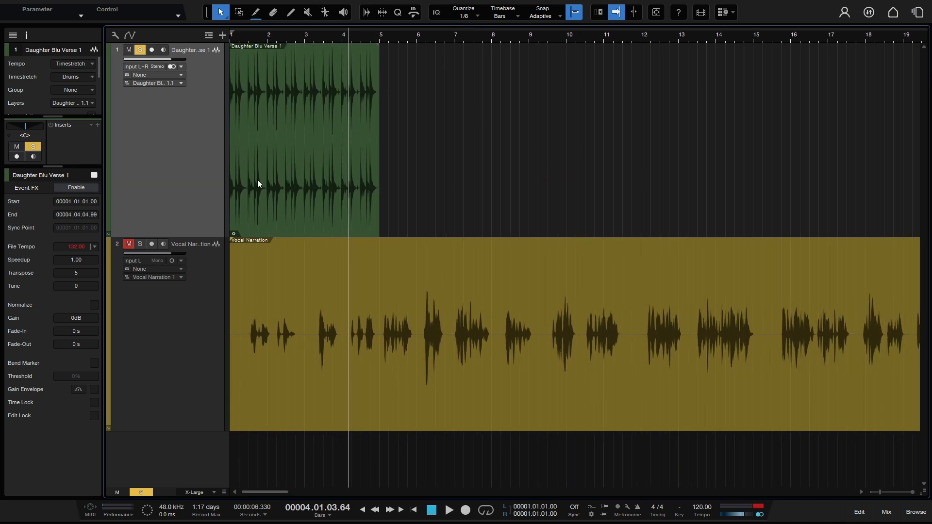
pyautogui.click(288, 191)
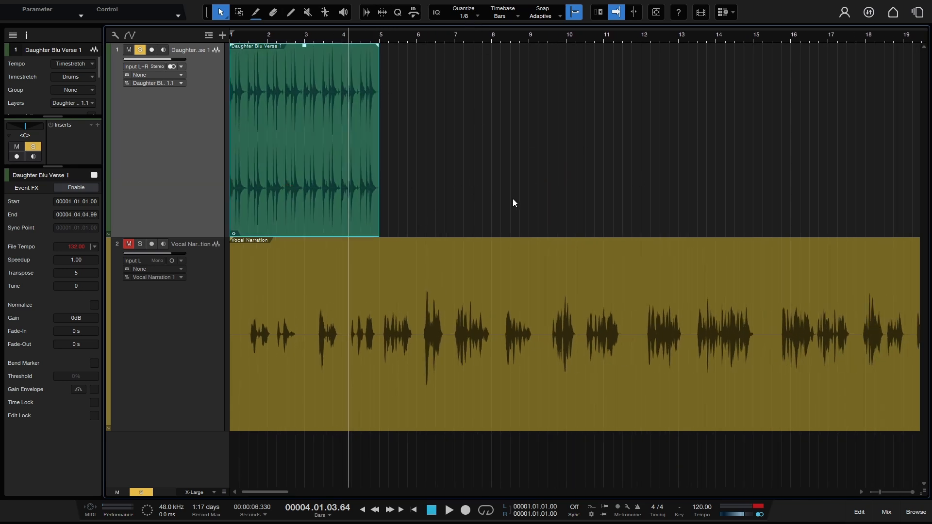
pyautogui.press('d')
pyautogui.press('d')
pyautogui.press('d')
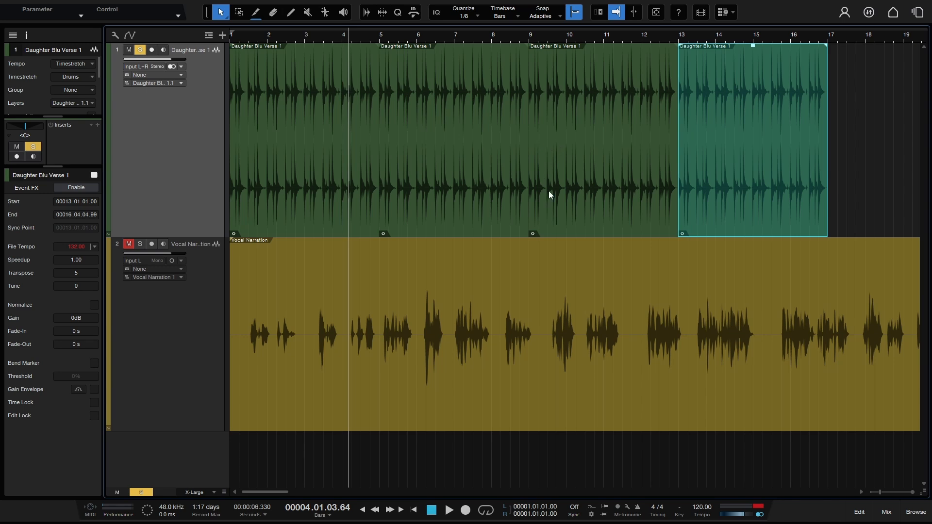
# Delete the drum loop event at bar 5 and undo the deletion
pyautogui.click(478, 162)
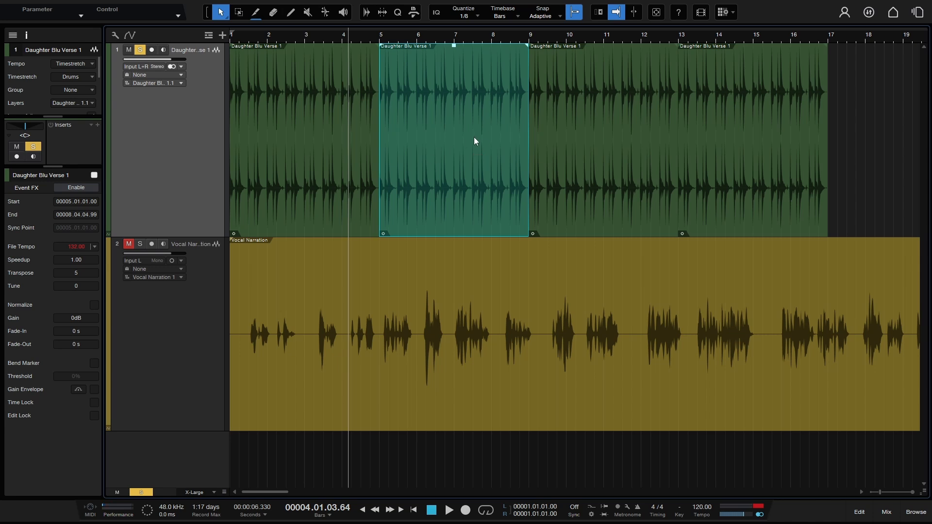
pyautogui.press('Delete')
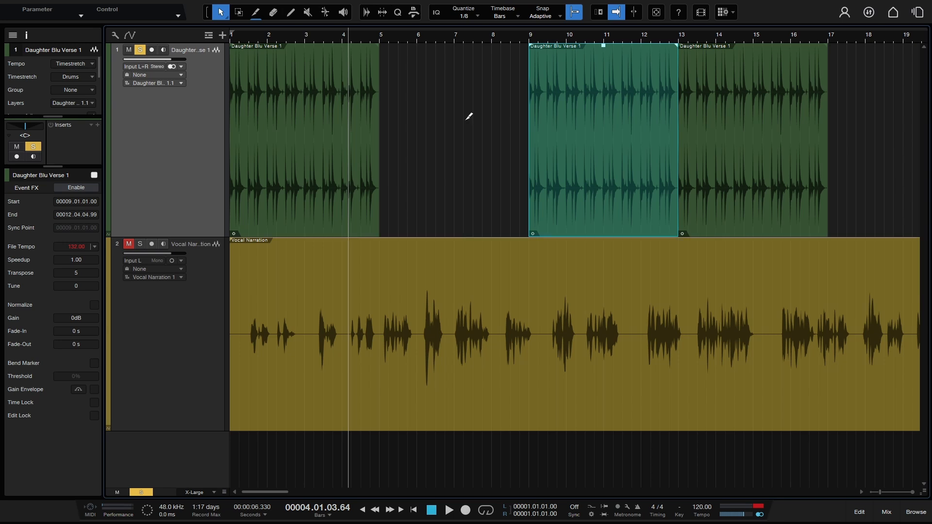
pyautogui.hotkey('ctrl', 'z')
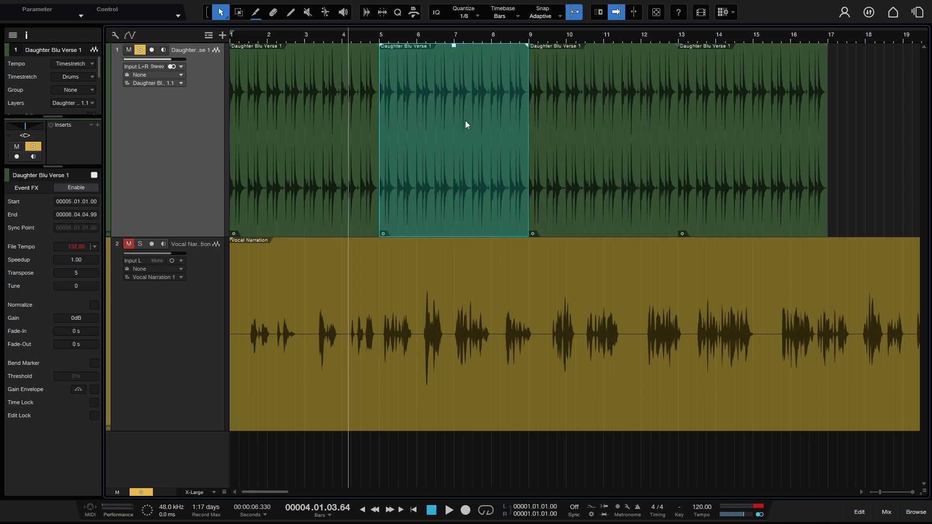
# Turn on Ripple Edit and delete three drum loop events: two in succession at bar 5, and the one at bar 1
pyautogui.click(600, 12)
pyautogui.press('Delete')
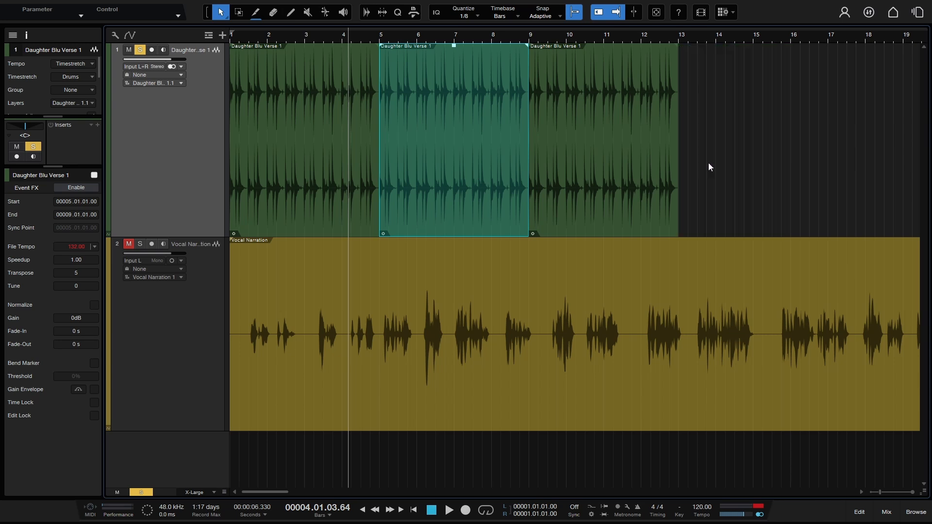
pyautogui.click(776, 148)
pyautogui.click(452, 140)
pyautogui.press('Delete')
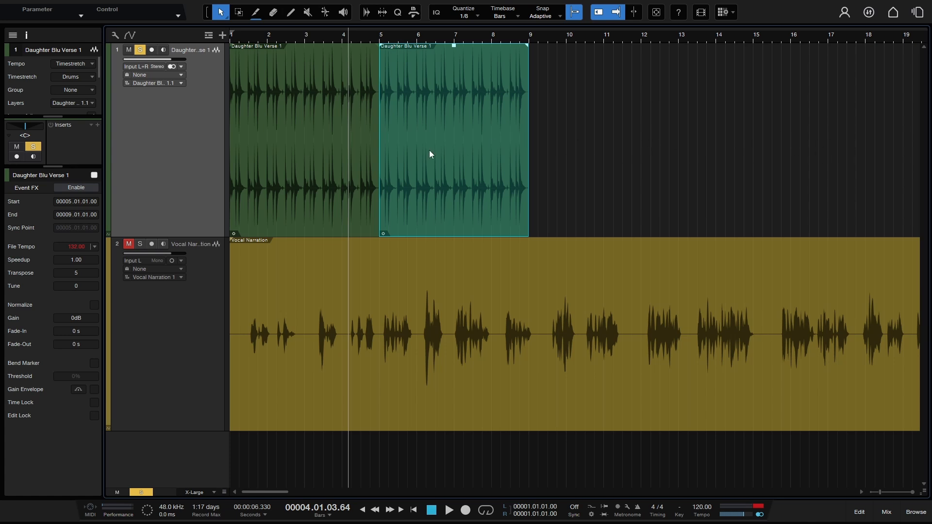
pyautogui.click(296, 151)
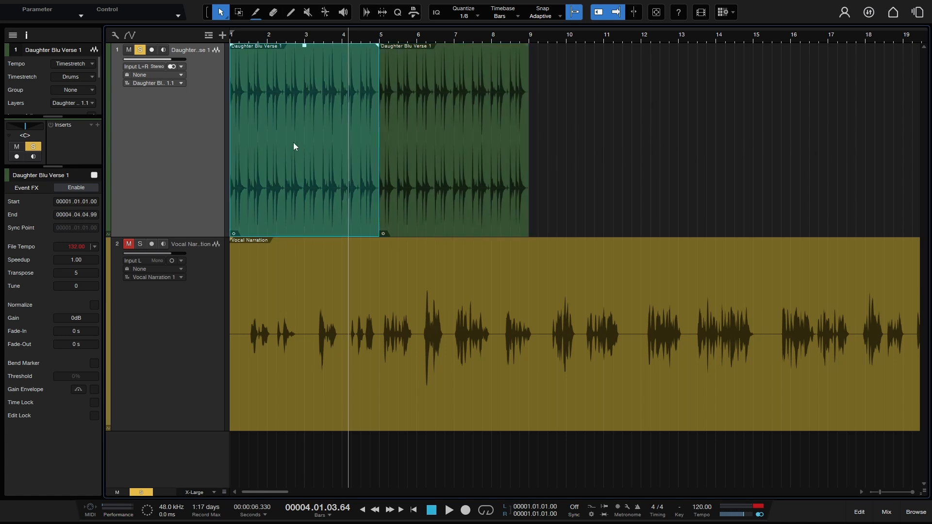
pyautogui.press('Delete')
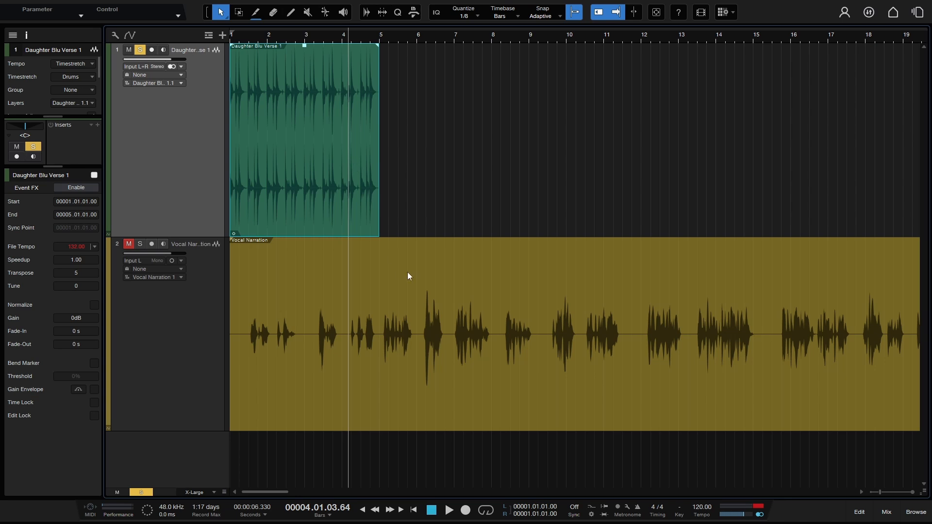
# Split the vocal narration event at bars 5, 8.2, 11.3 and 15.3
pyautogui.click(386, 321)
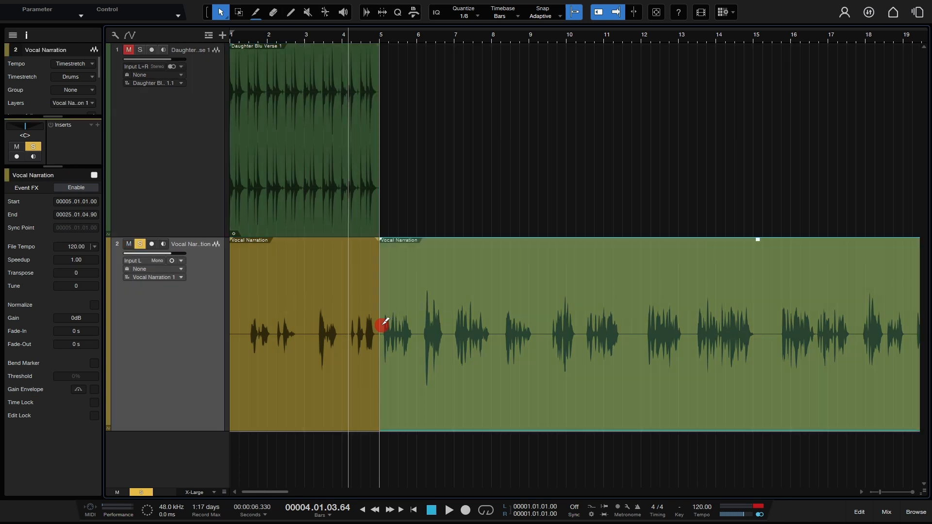
pyautogui.click(499, 324)
pyautogui.click(623, 323)
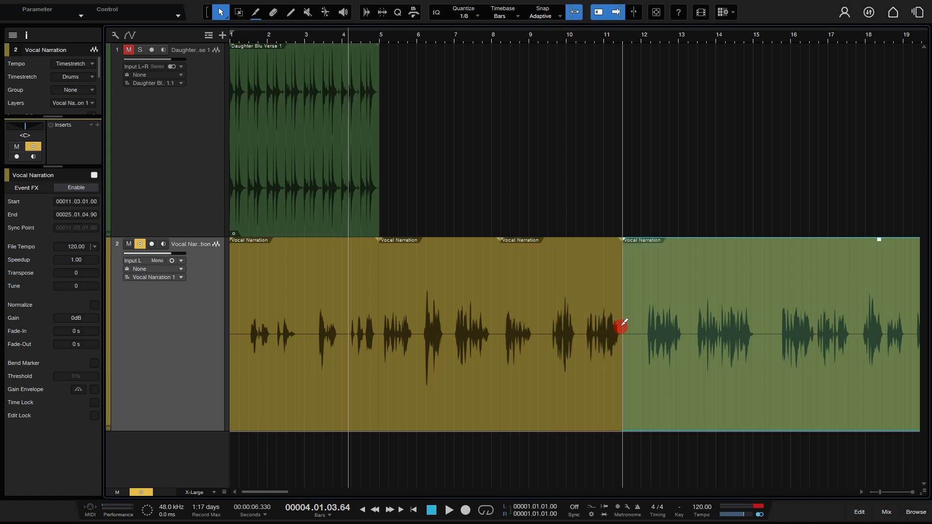
pyautogui.click(772, 322)
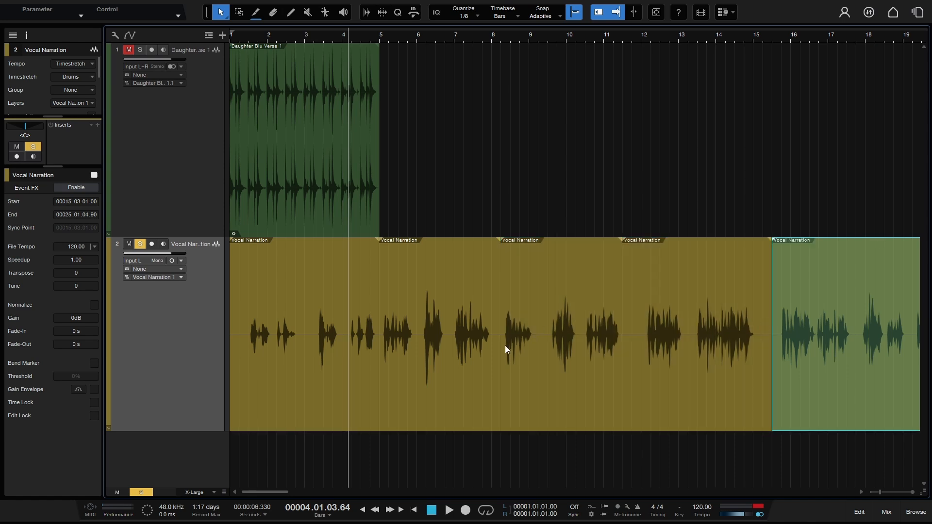
# Ripple-delete the narration events starting at bars 5 and 8.2, and turn off Ripple Edit
pyautogui.click(444, 361)
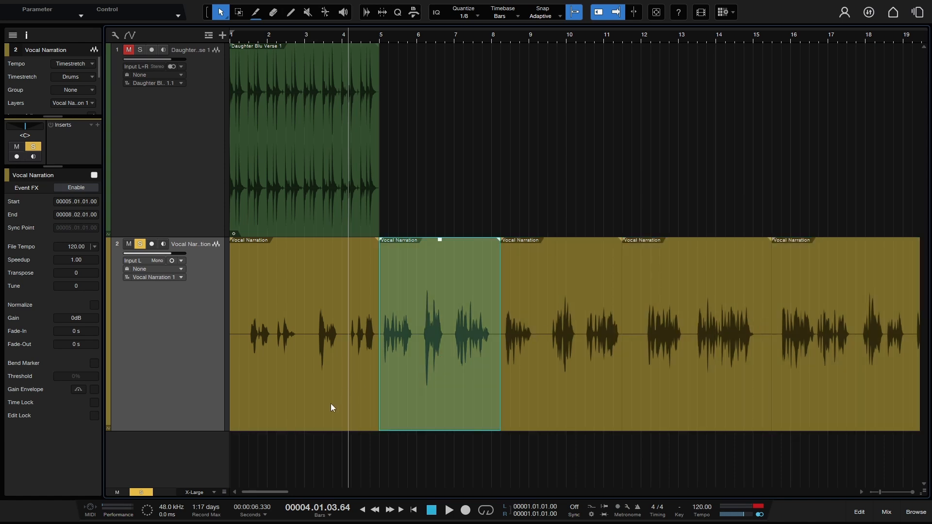
pyautogui.press('Delete')
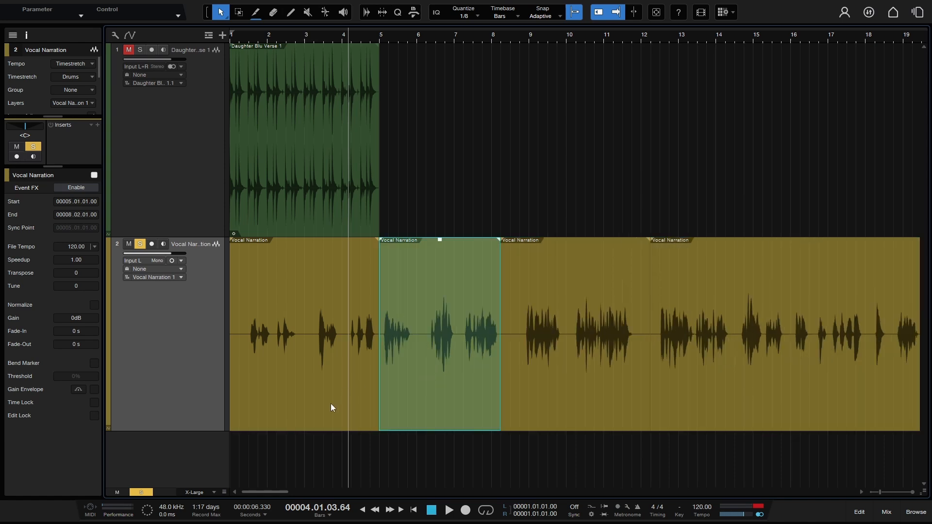
pyautogui.click(568, 384)
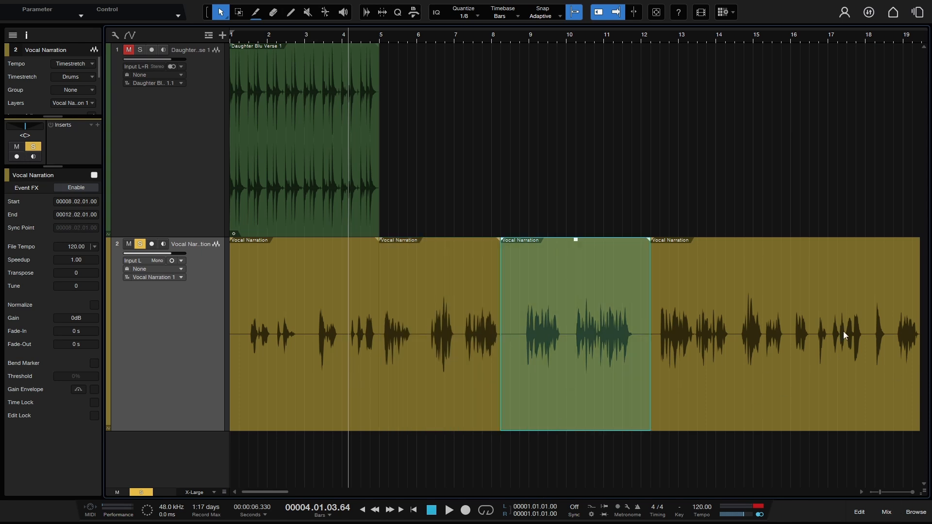
pyautogui.press('Delete')
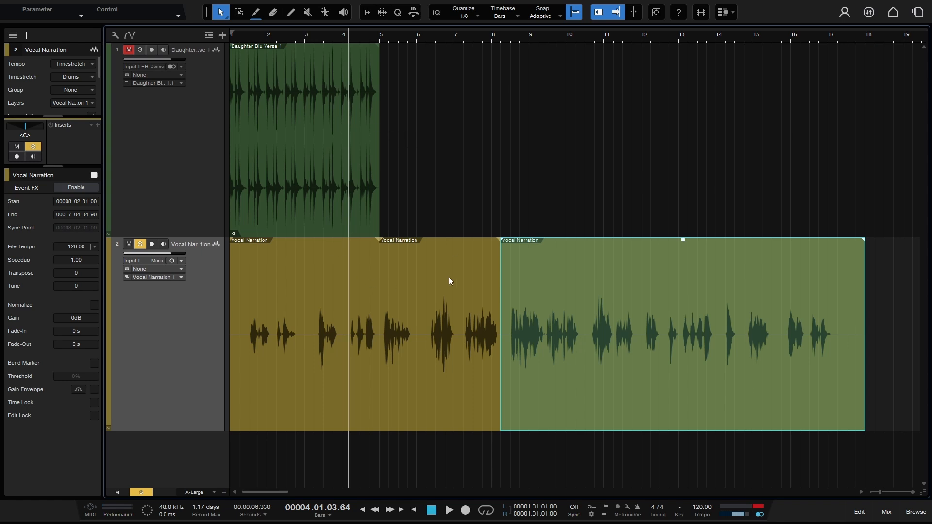
pyautogui.click(599, 13)
# Open the Audio Bend controls, analyze the last narration event for transients, and set the bend marker threshold to 66%
pyautogui.click(365, 13)
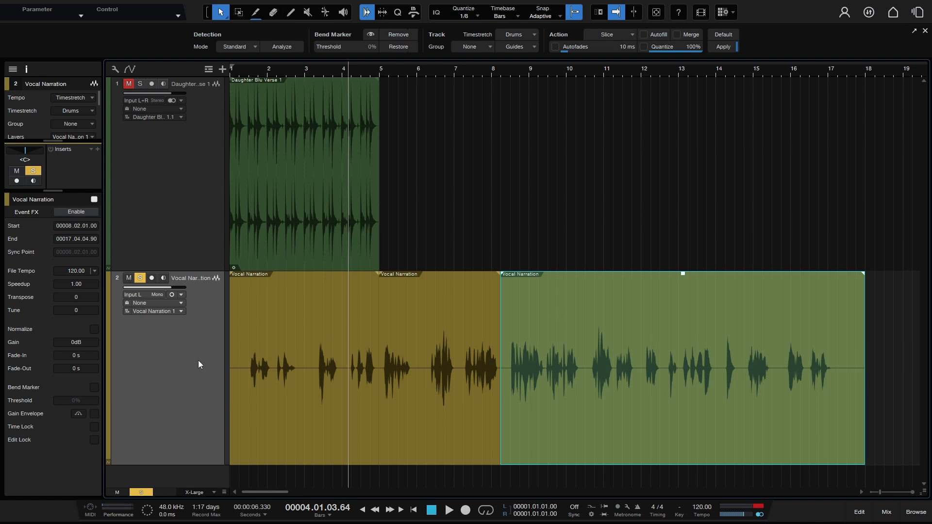
pyautogui.click(897, 386)
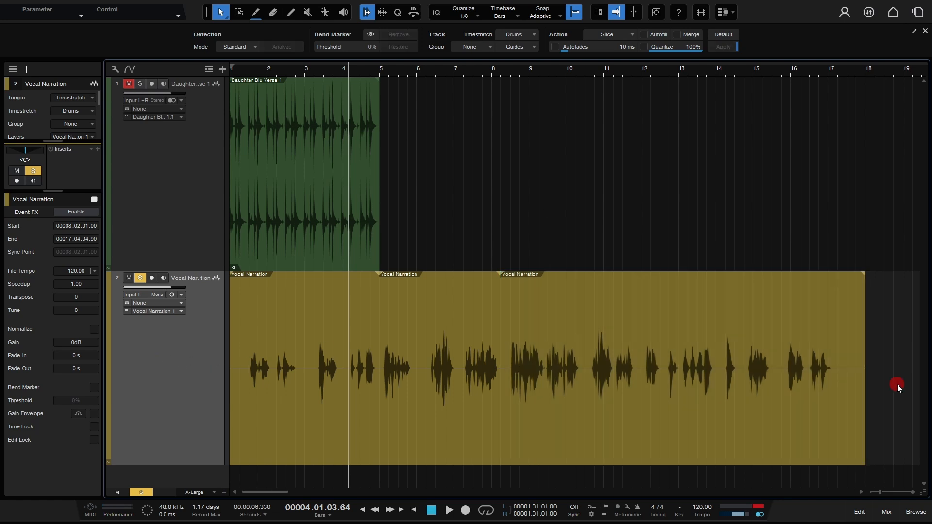
pyautogui.click(627, 367)
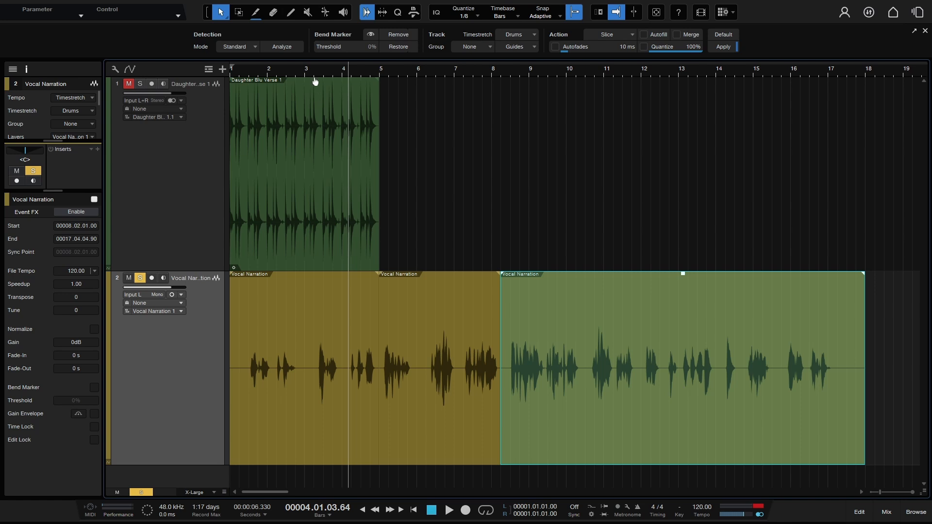
pyautogui.click(277, 48)
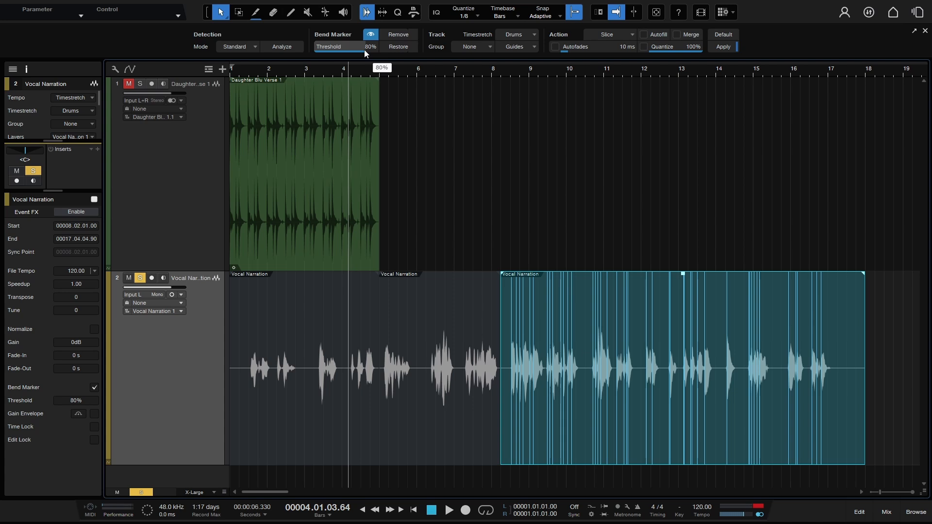
pyautogui.moveTo(362, 49)
pyautogui.mouseDown()
pyautogui.moveTo(330, 50)
pyautogui.moveTo(356, 49)
pyautogui.mouseUp()
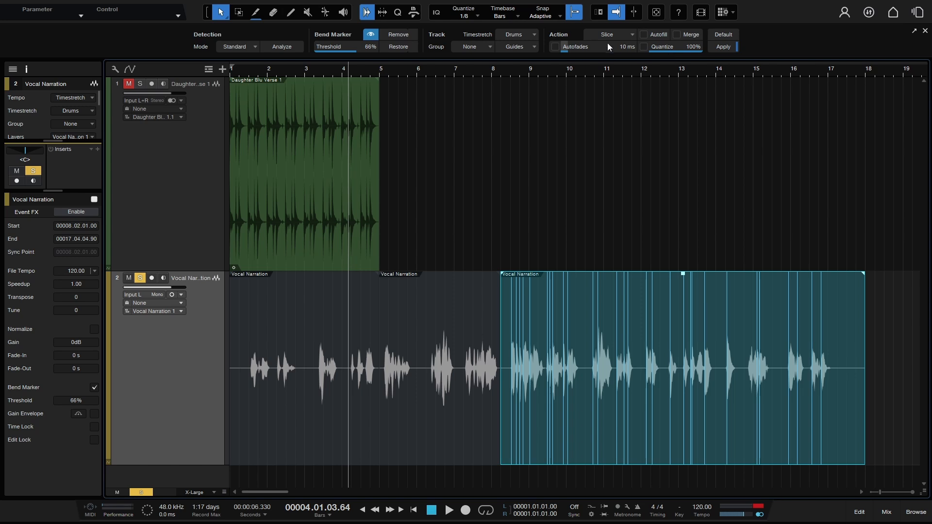
# Slice the last narration event at its bend markers, select several of the slices, and undo the slicing
pyautogui.click(723, 46)
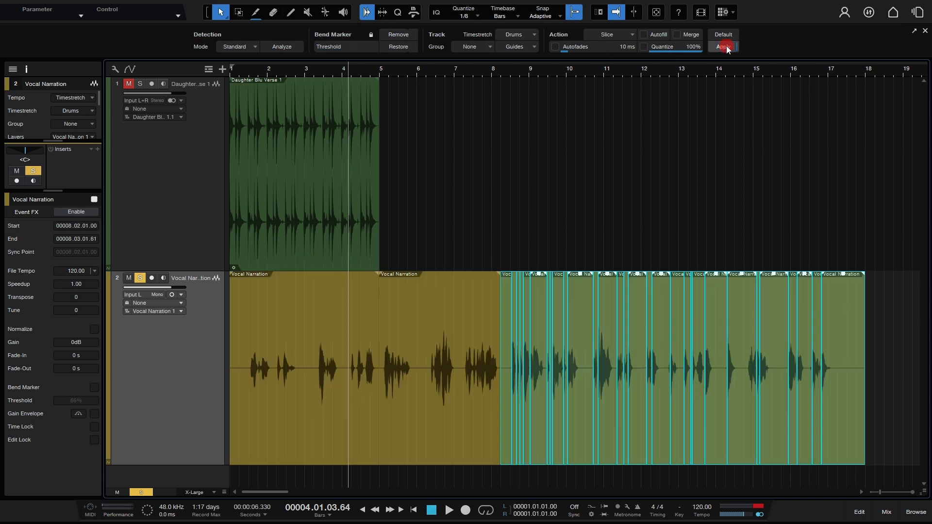
pyautogui.click(743, 395)
pyautogui.click(776, 408)
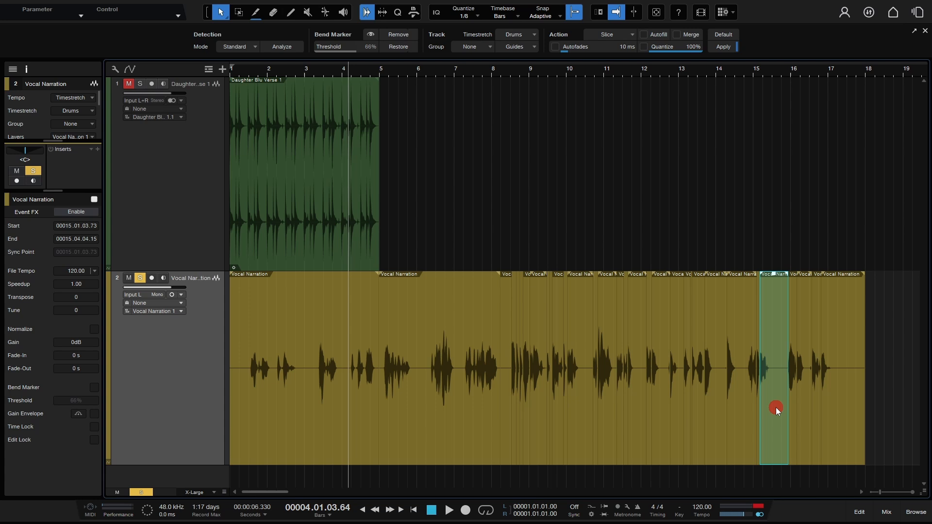
pyautogui.click(807, 410)
pyautogui.click(834, 412)
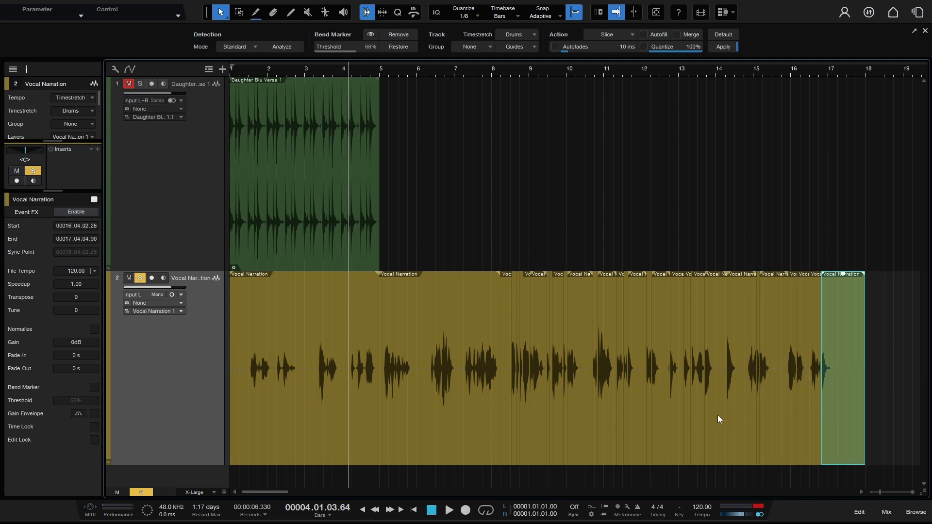
pyautogui.click(697, 418)
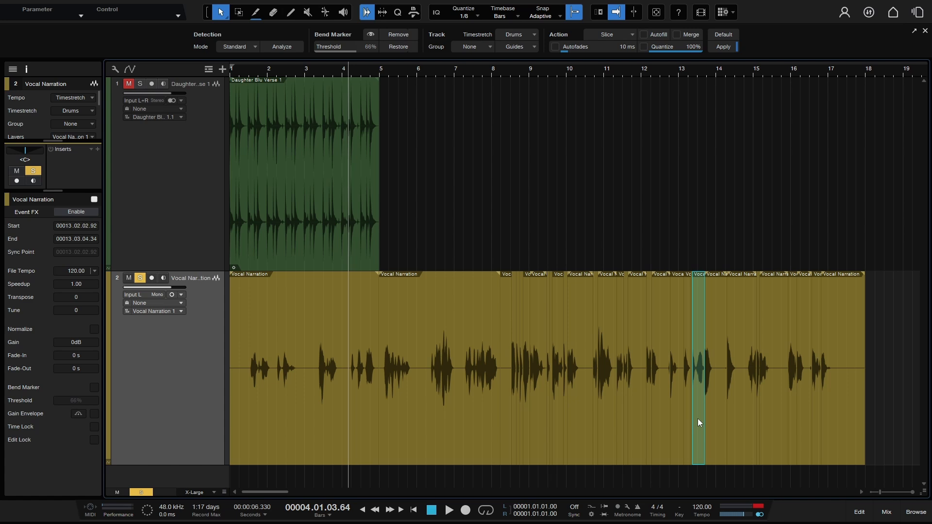
pyautogui.press('g')
# Switch the Audio Bend action from slicing to Quantize and apply it to the last narration event
pyautogui.click(632, 34)
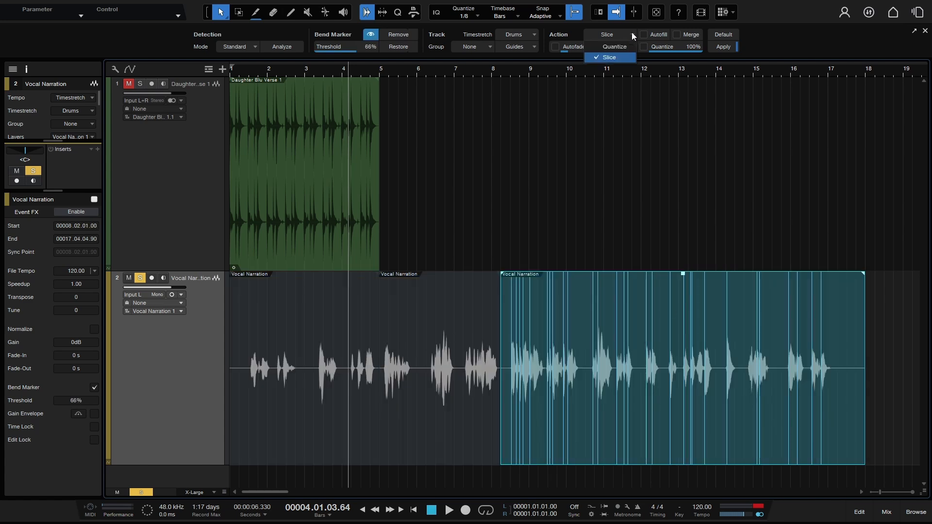
pyautogui.click(617, 45)
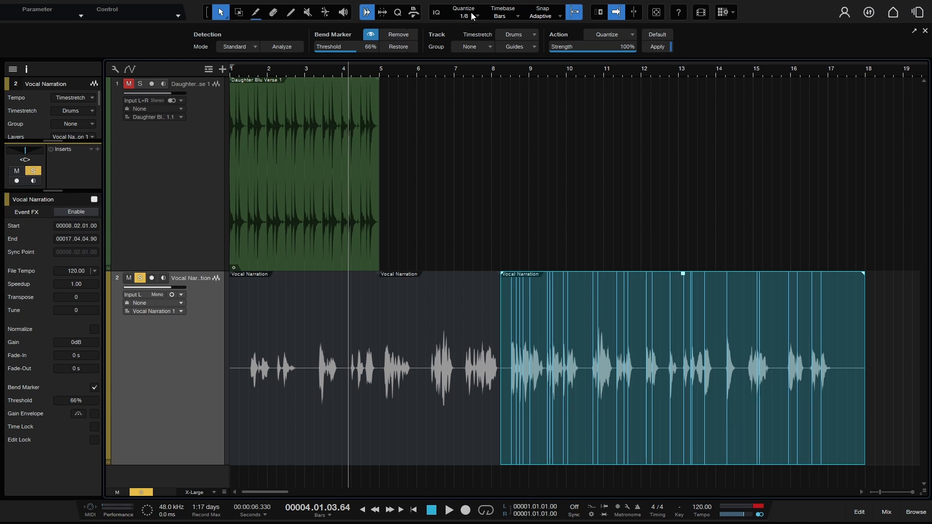
pyautogui.click(660, 48)
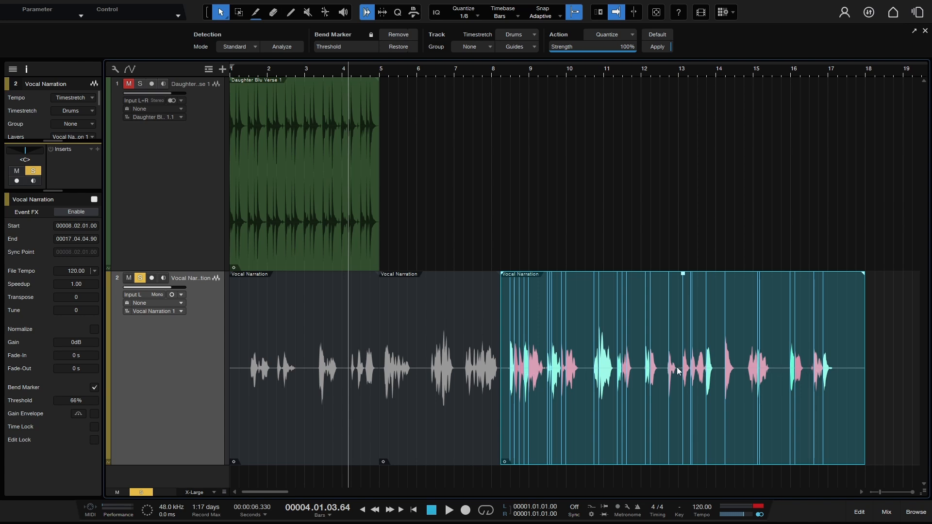
# Undo the quantizing, the bend marker threshold change and the transient analysis of the last narration event
pyautogui.hotkey('ctrl', 'z')
pyautogui.hotkey('ctrl', 'z')
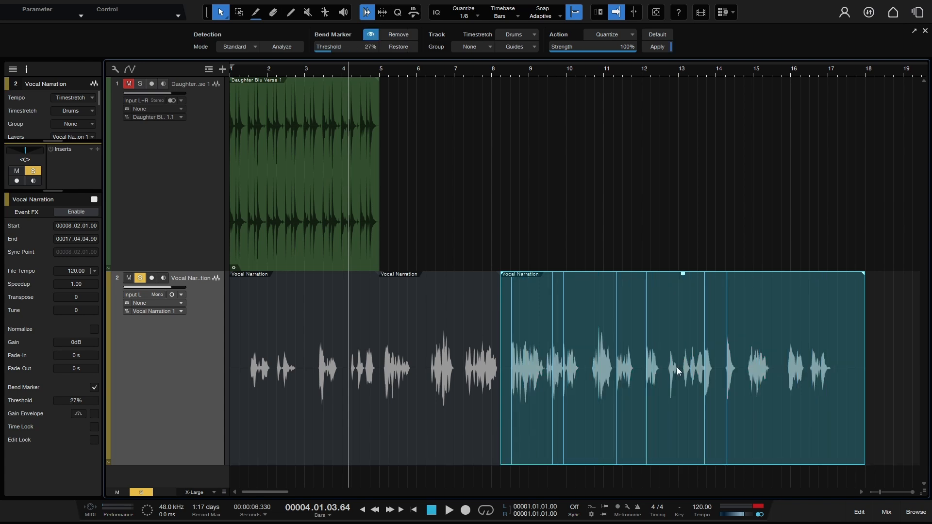
pyautogui.hotkey('ctrl', 'z')
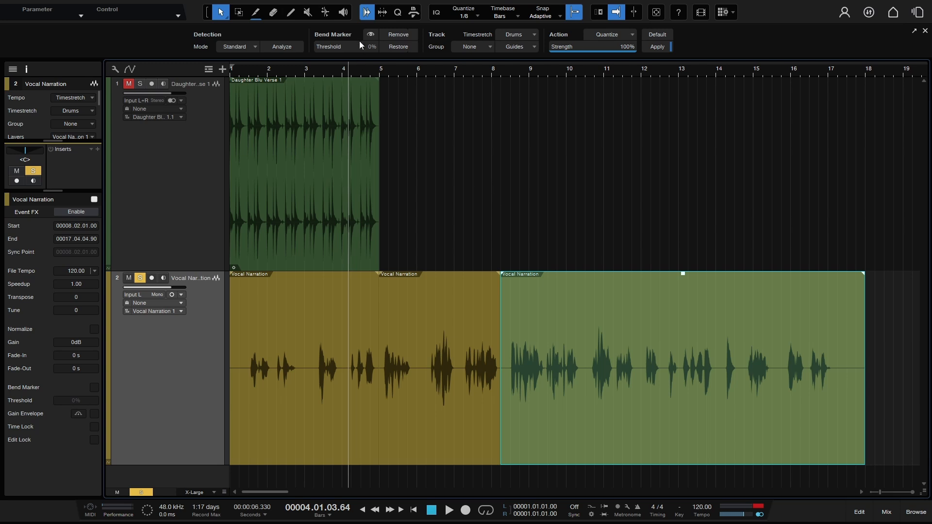
# Open the Strip Silence controls
pyautogui.click(383, 13)
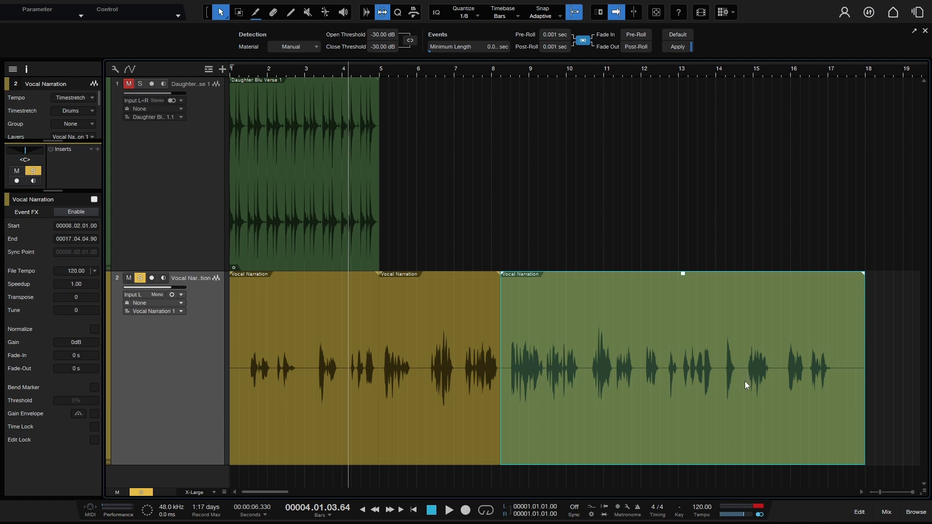
# Delete a short silent range starting at bar 14 from the last narration event, undo the deletion, and clear the range selection
pyautogui.click(207, 12)
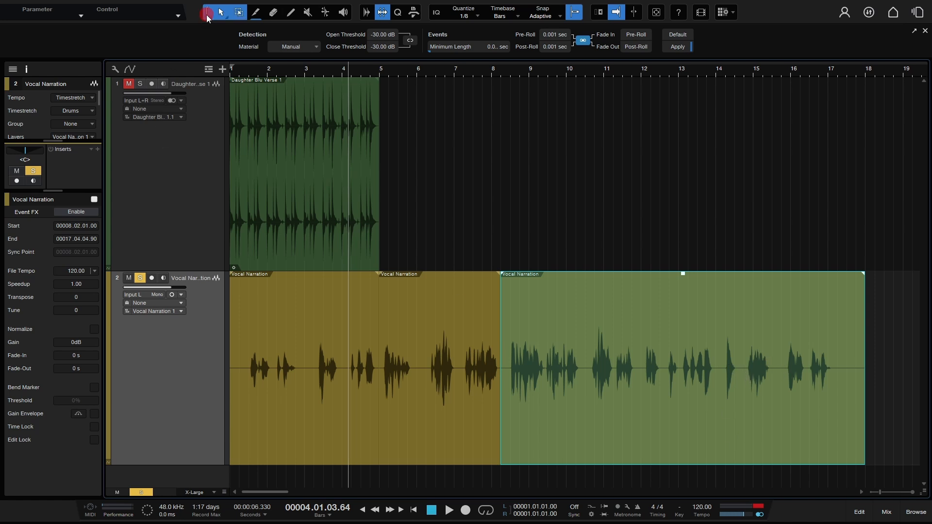
pyautogui.click(720, 342)
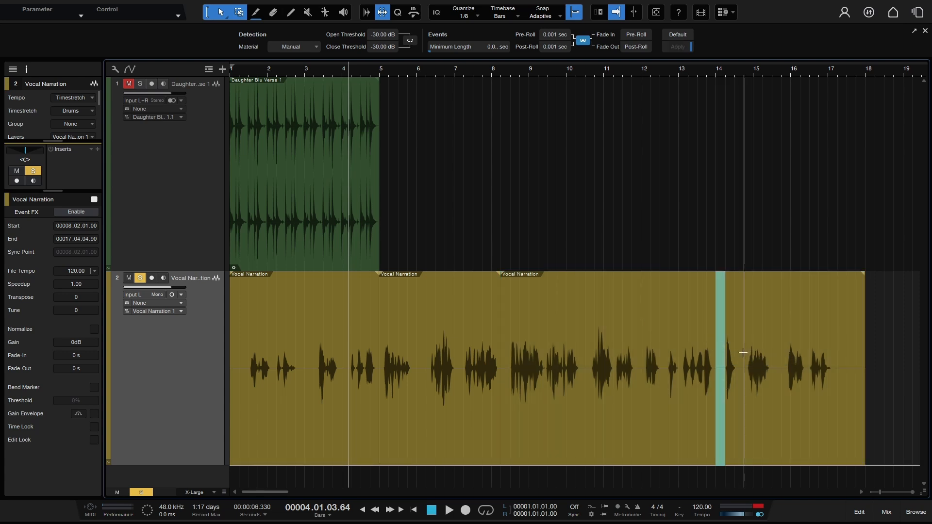
pyautogui.press('Delete')
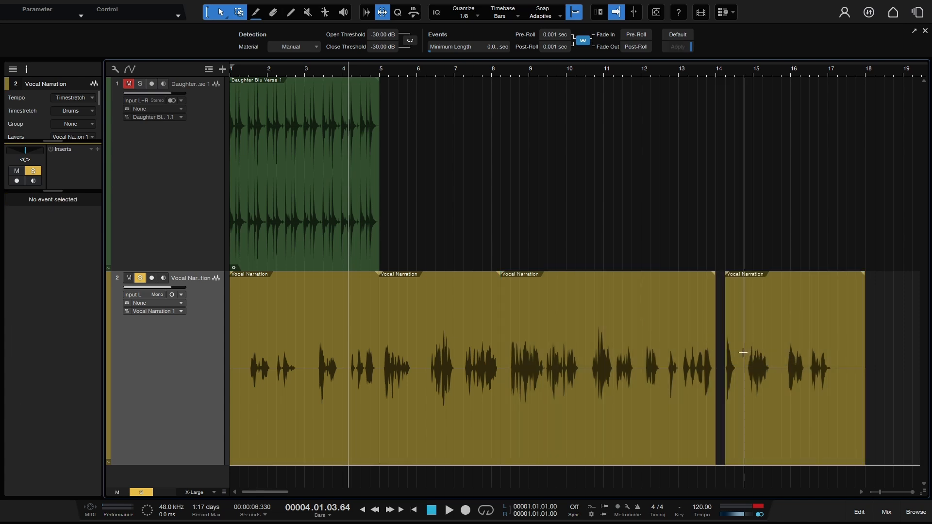
pyautogui.hotkey('ctrl', 'z')
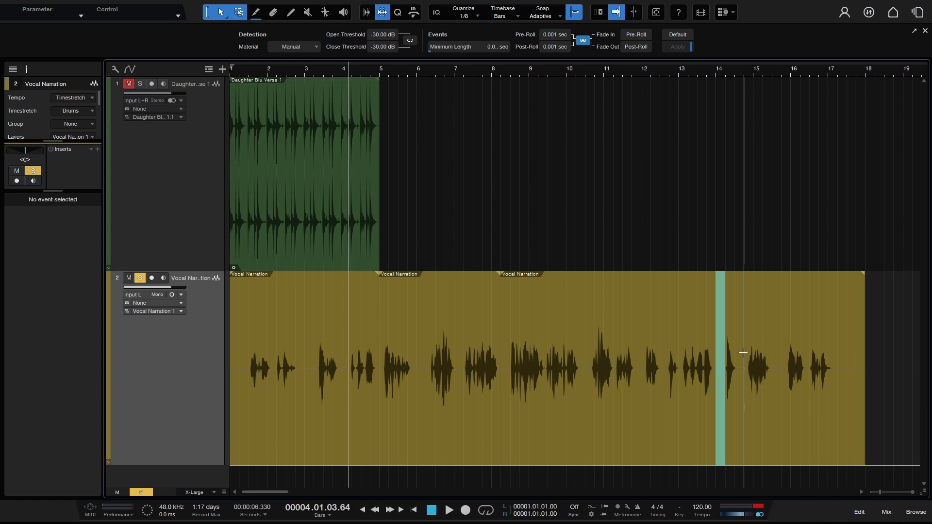
pyautogui.click(598, 212)
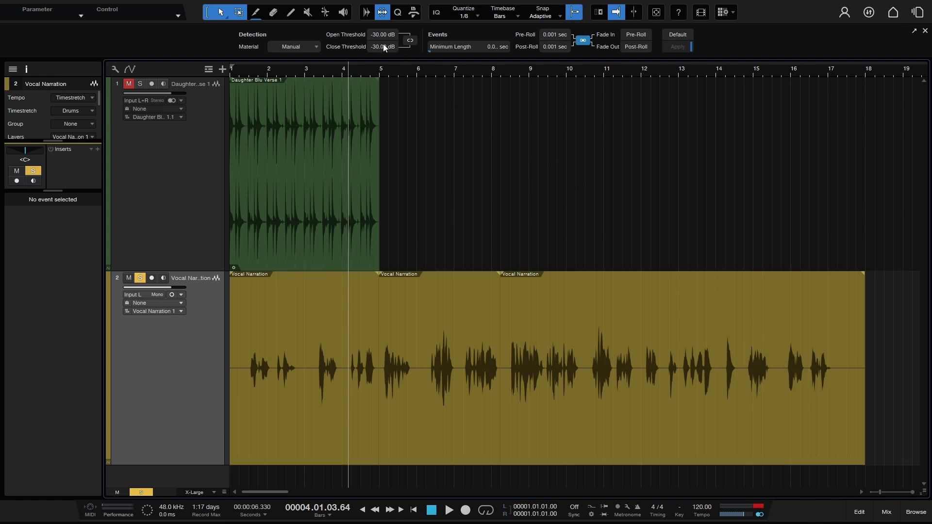
# Select the last narration event and apply Strip Silence to it with the existing manual detection settings
pyautogui.click(576, 360)
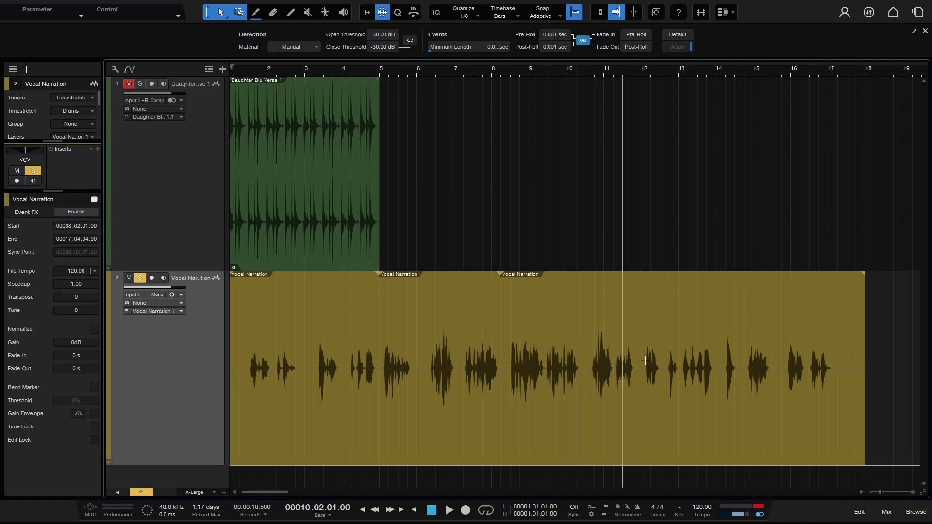
pyautogui.click(638, 384)
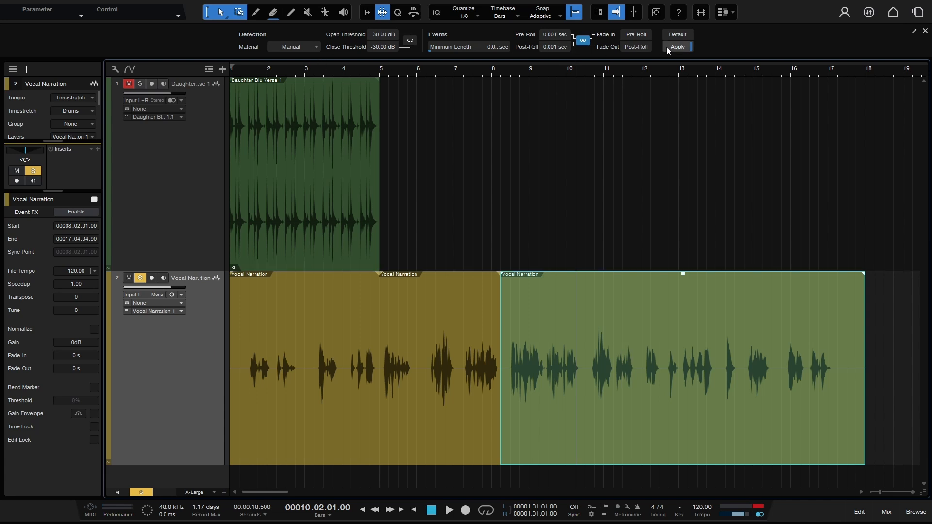
pyautogui.click(680, 49)
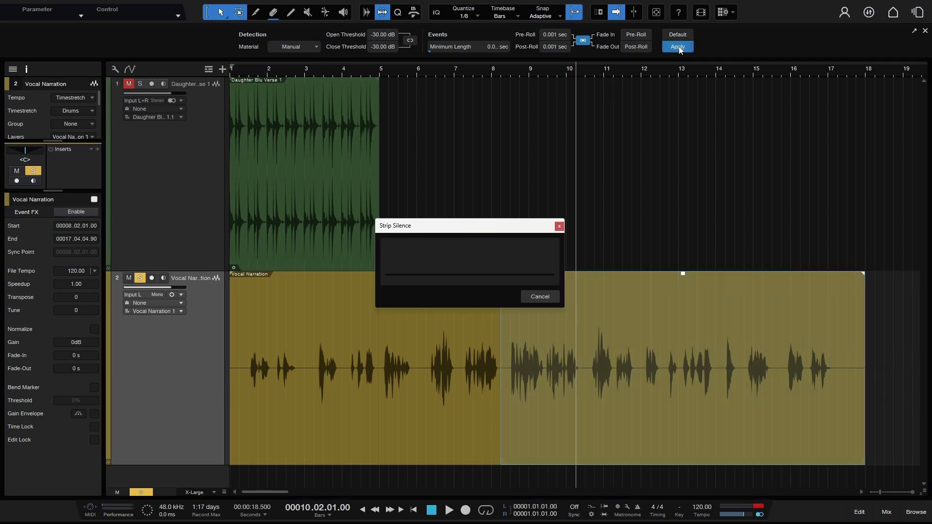